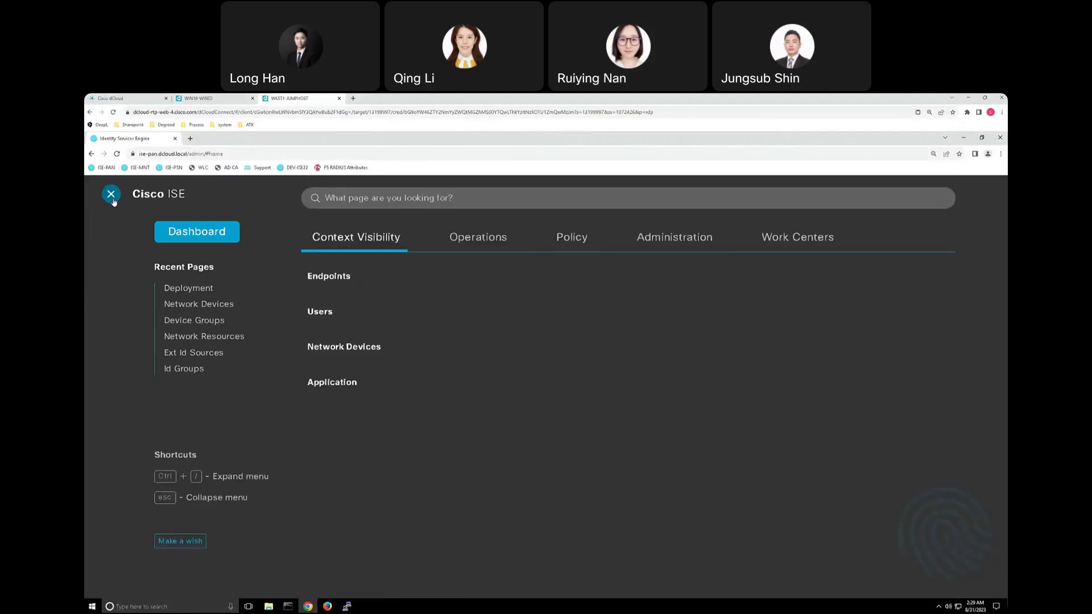
# Switch the navigation menu to Administration to show the System, Network Resources and pxGrid pages.
pyautogui.click(655, 242)
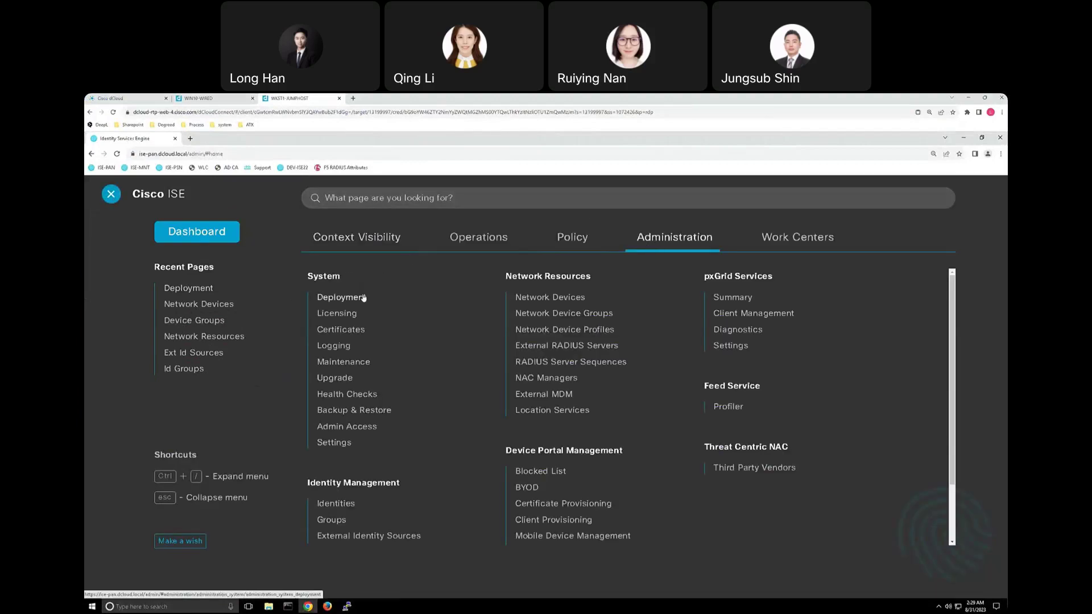
# Open the Deployment nodes list, widen the Role(s) column, and open the ise-psn node's settings.
pyautogui.click(341, 297)
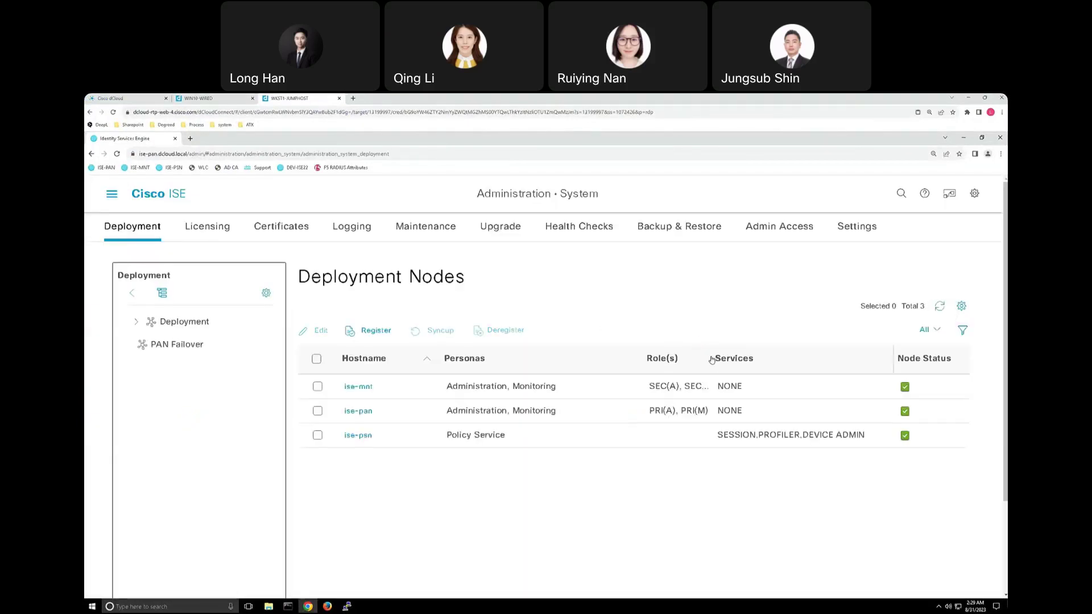
pyautogui.moveTo(711, 359); pyautogui.dragTo(725, 360)
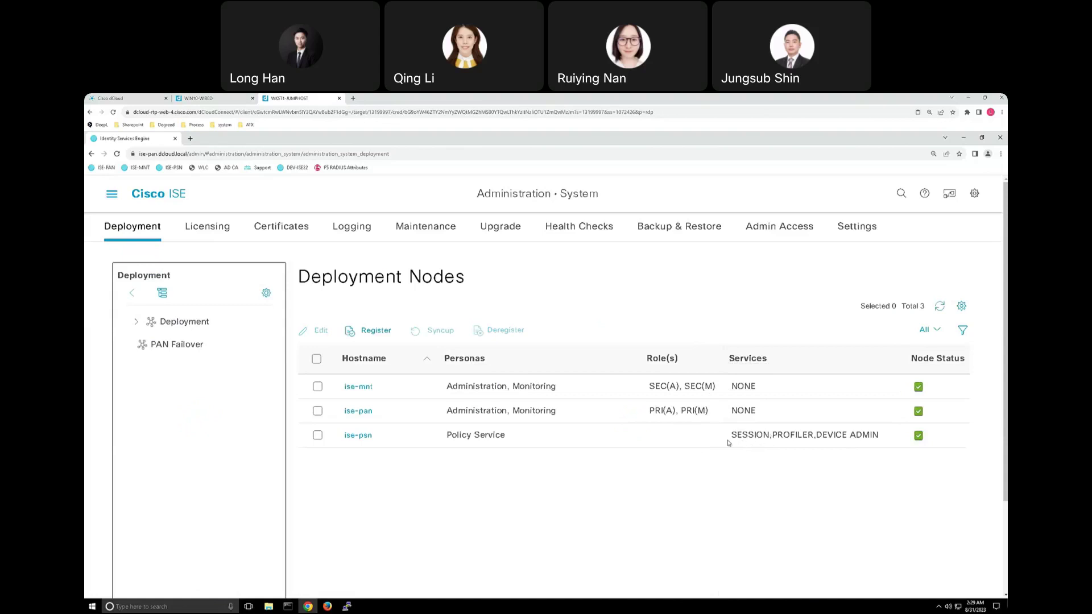
pyautogui.click(359, 437)
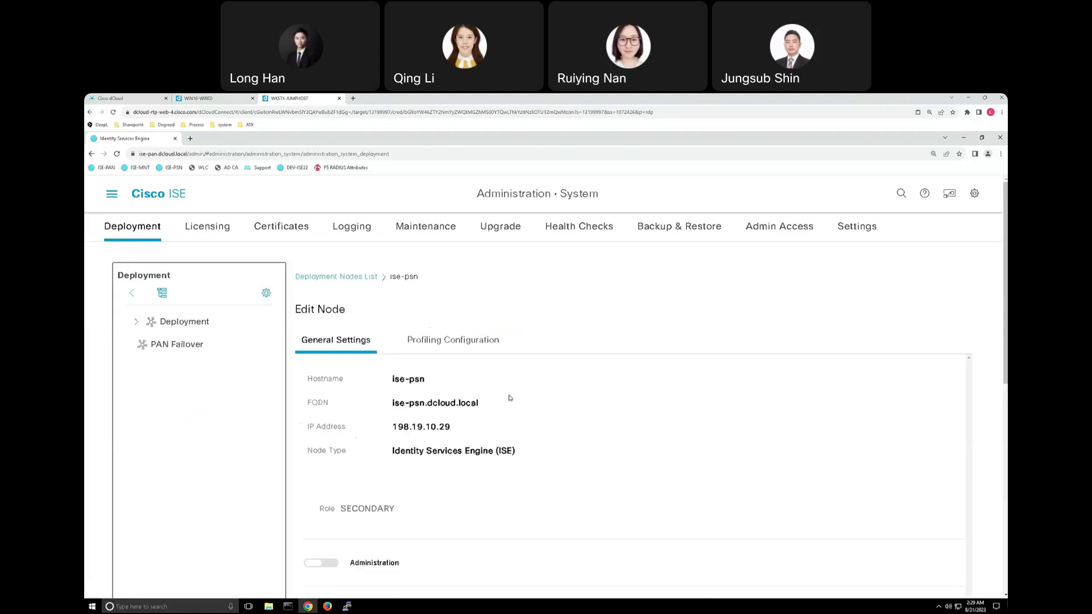
pyautogui.scroll(-2, 540, 412)
pyautogui.scroll(-2, 574, 374)
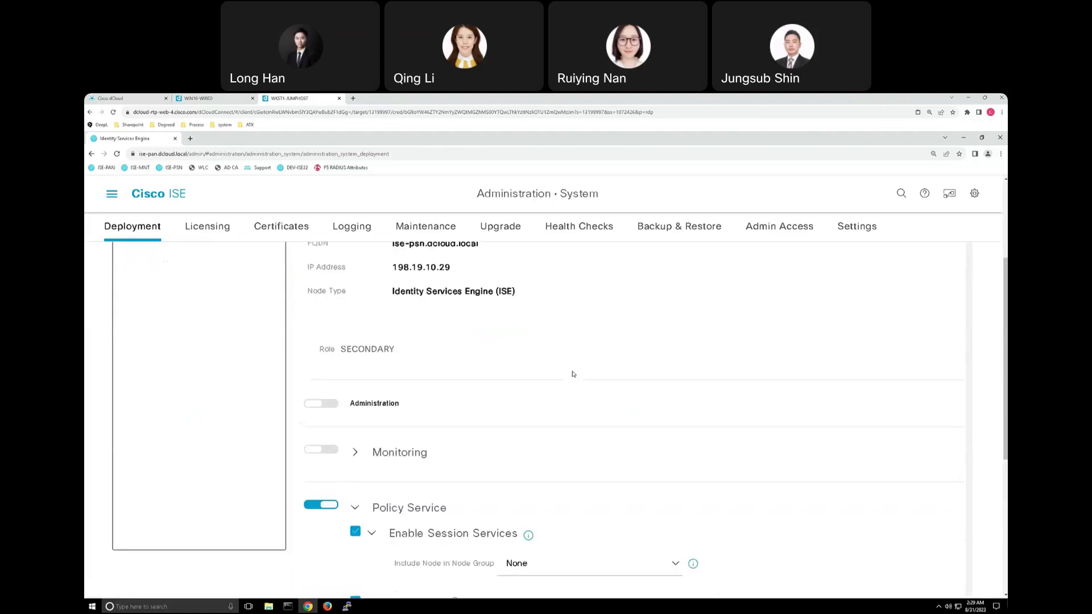
pyautogui.scroll(-4, 571, 376)
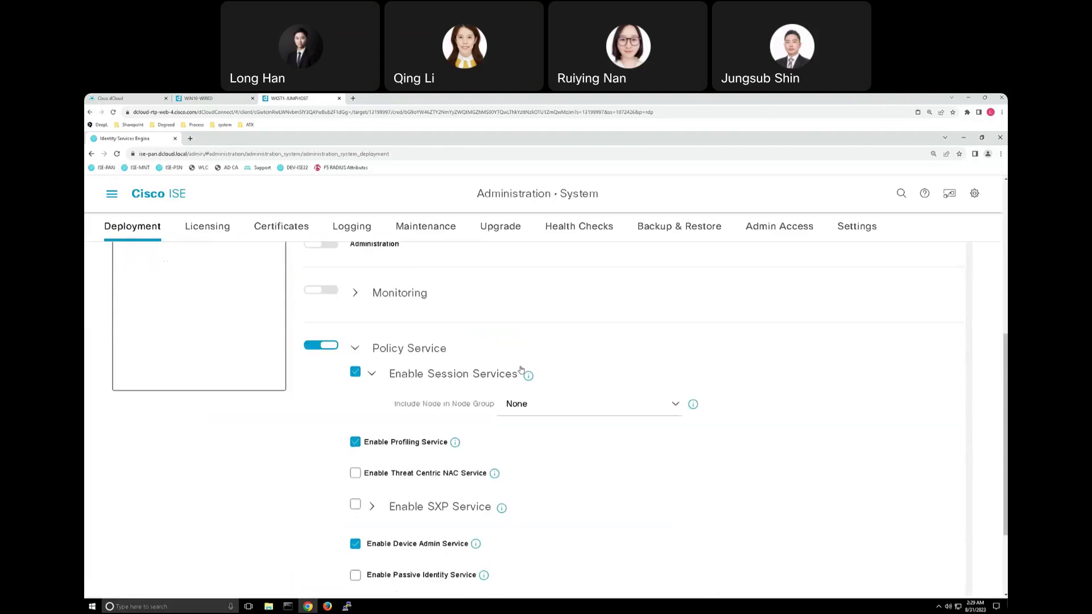
# Read the Session and Device Admin service info popovers, then go back to the Deployment Nodes List.
pyautogui.click(528, 376)
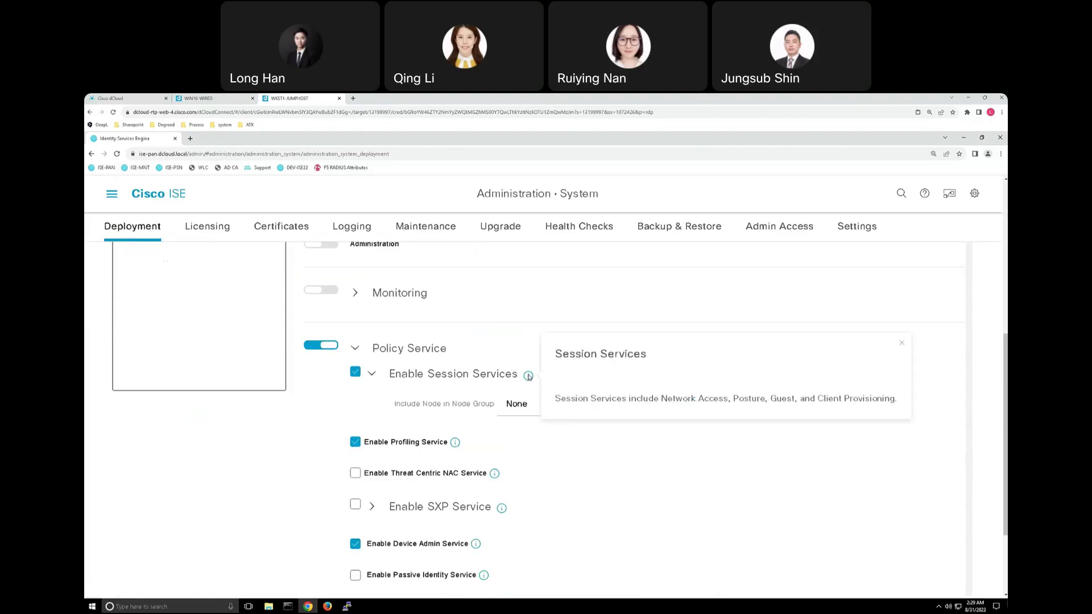
pyautogui.scroll(-2, 514, 398)
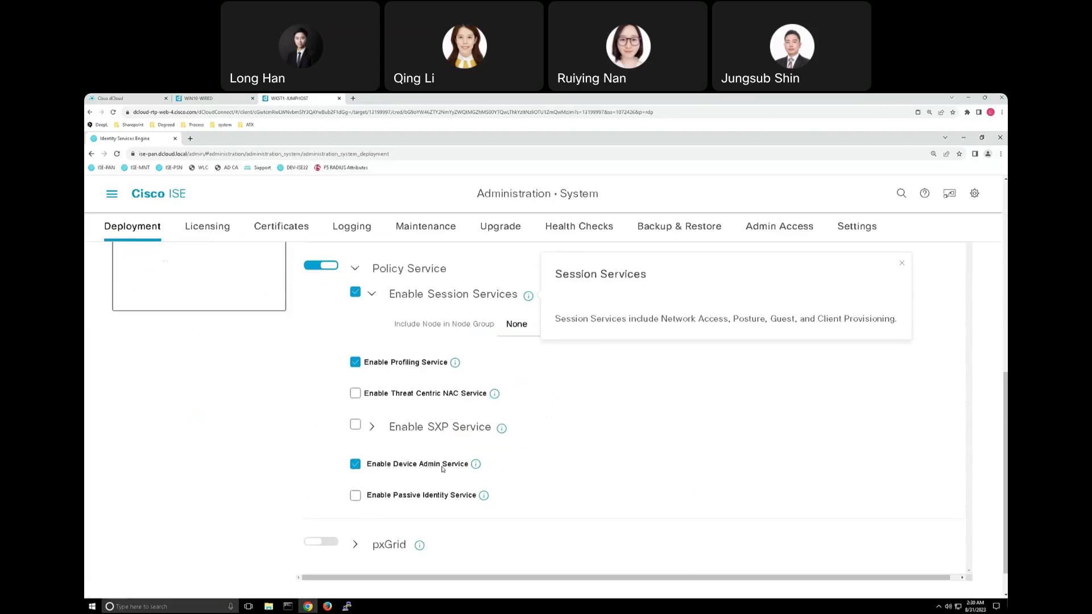
pyautogui.click(476, 465)
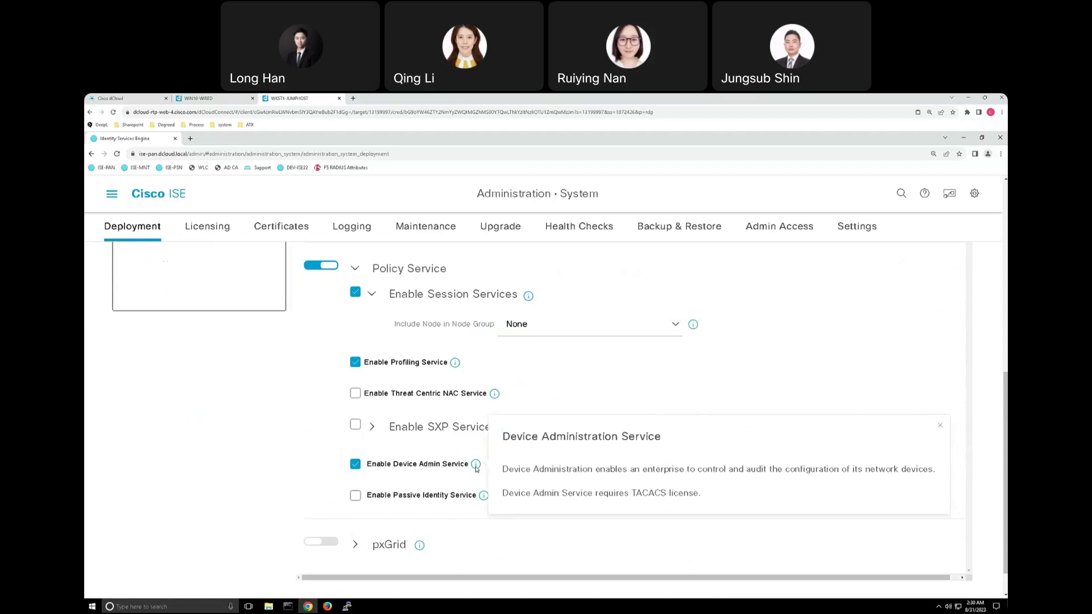
pyautogui.scroll(7, 329, 448)
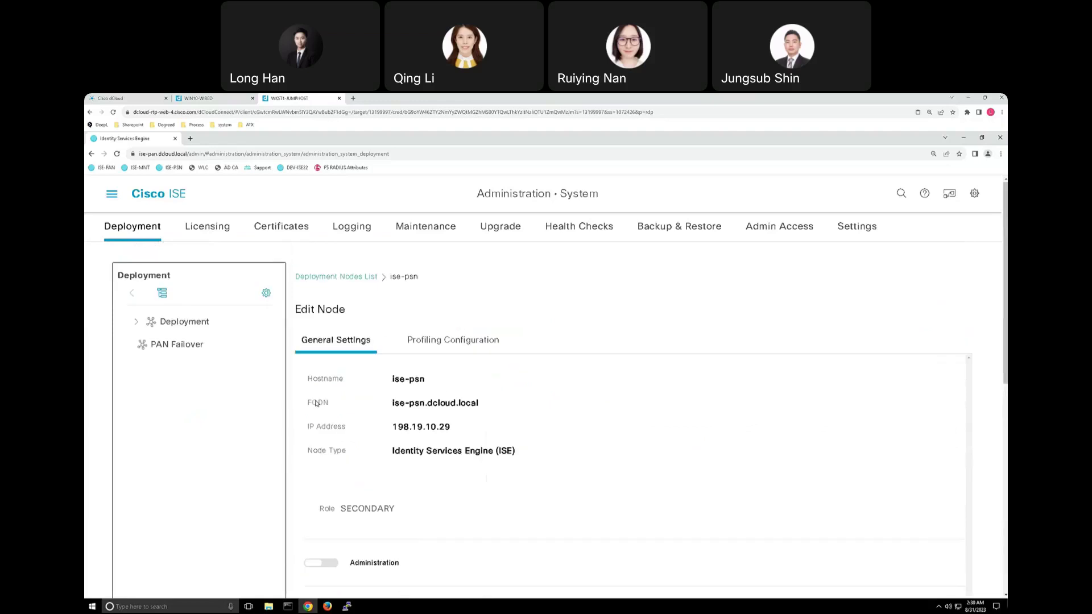
pyautogui.click(335, 277)
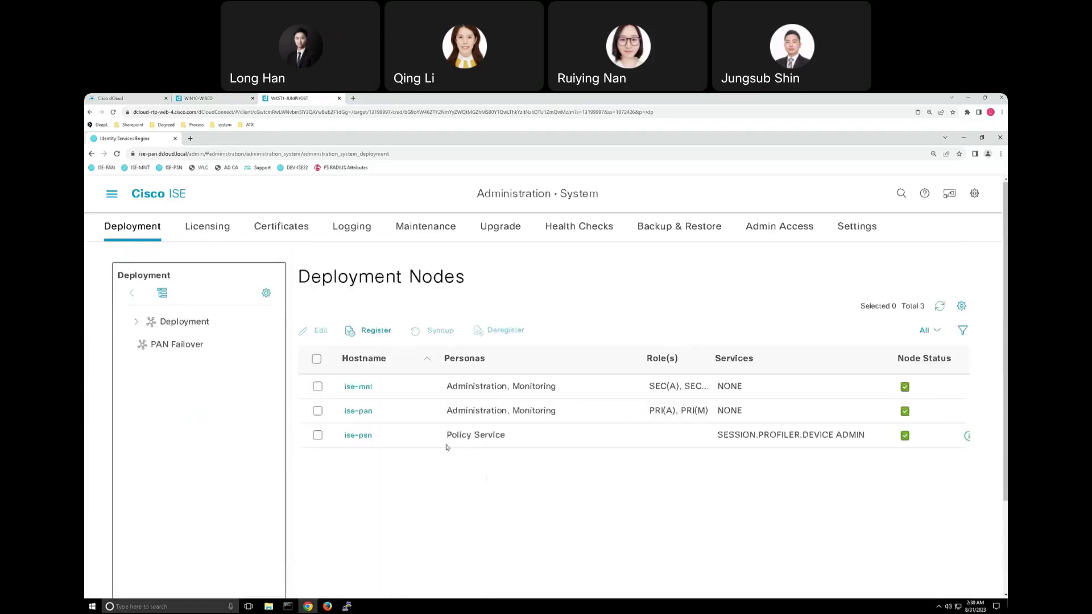
# Open the Network Access work center overview and browse its Identities and Id Groups pages.
pyautogui.click(109, 197)
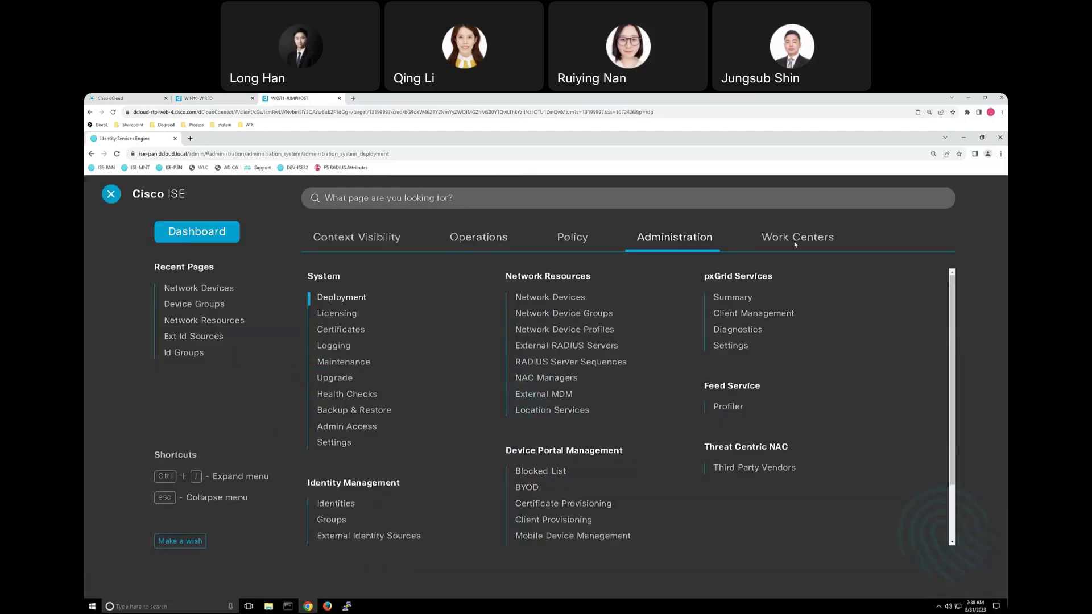
pyautogui.click(795, 241)
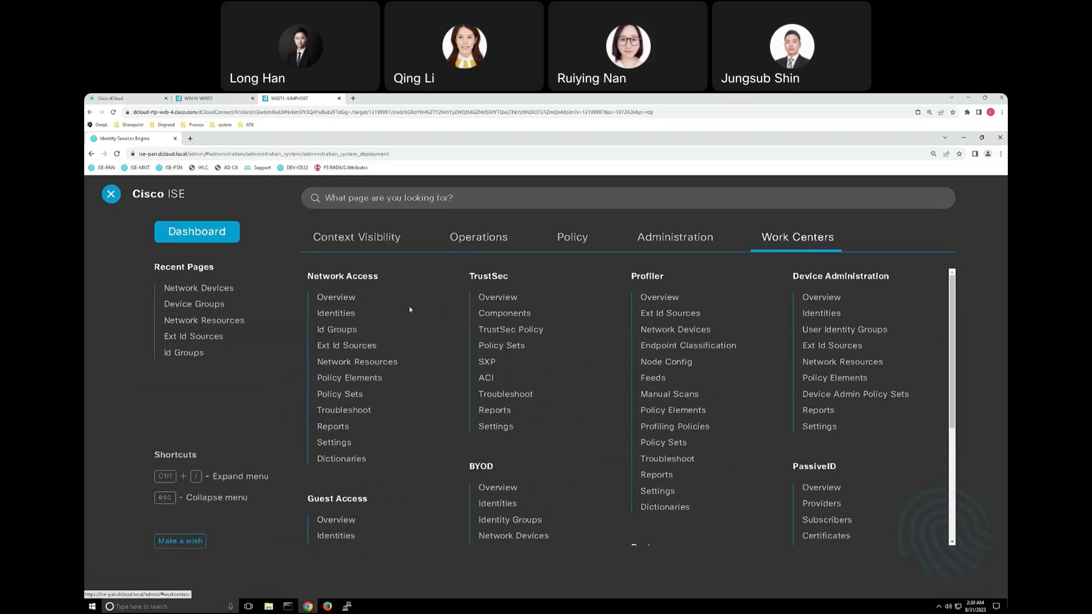
pyautogui.click(331, 298)
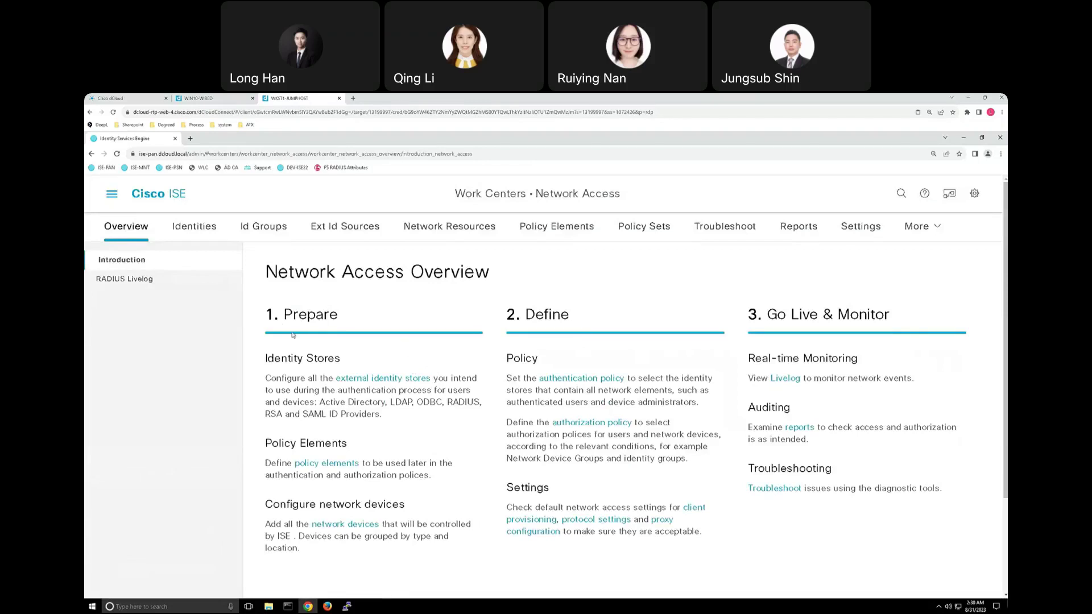
pyautogui.click(193, 230)
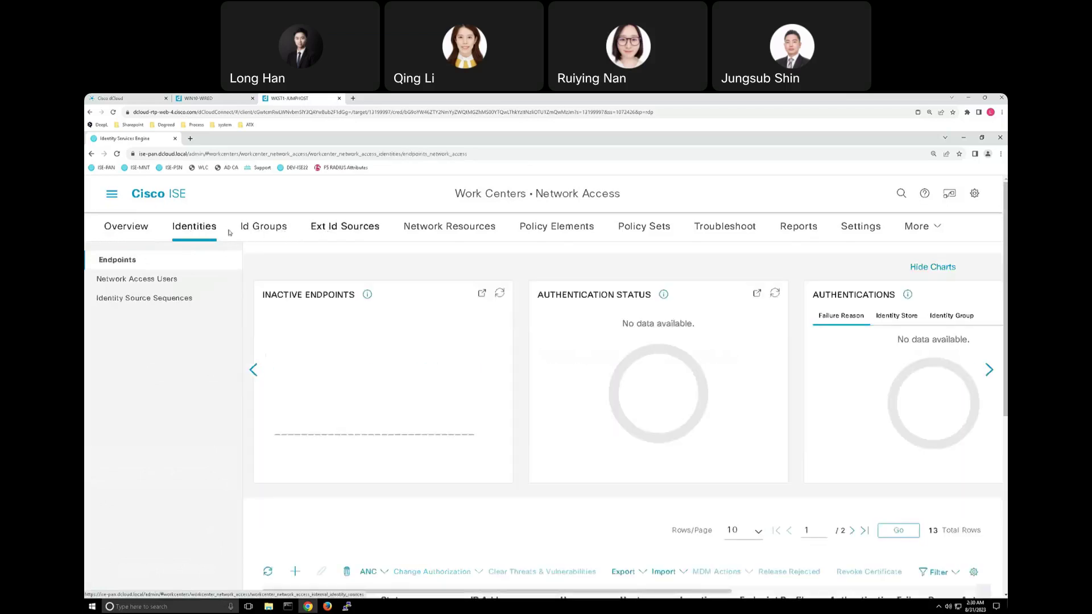
pyautogui.click(259, 230)
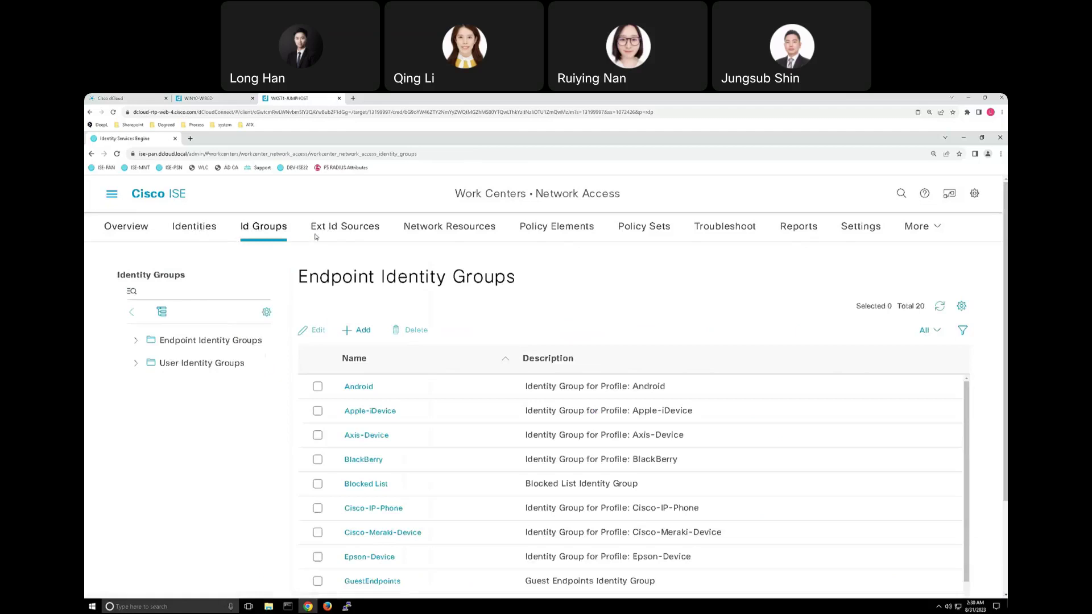
# Open the ABC-AD join point under Ext Id Sources > Active Directory.
pyautogui.click(333, 233)
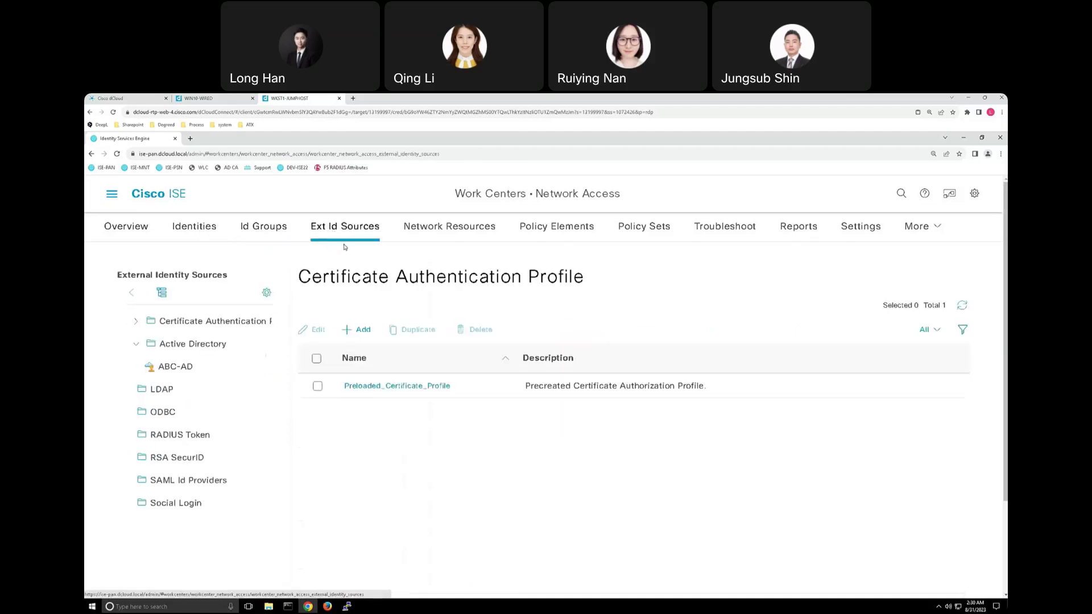
pyautogui.click(203, 345)
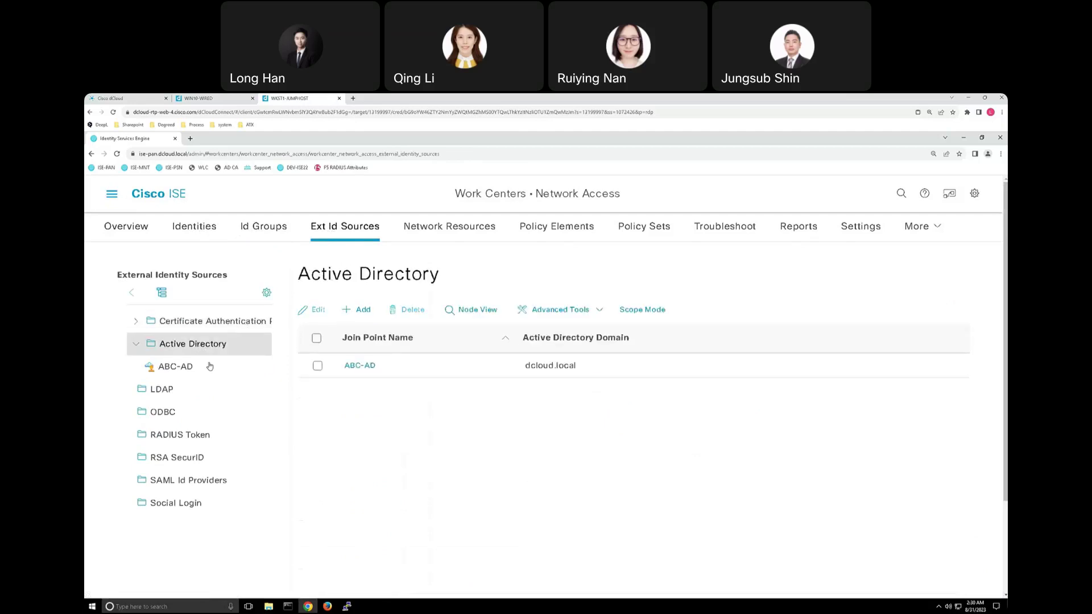
pyautogui.click(363, 311)
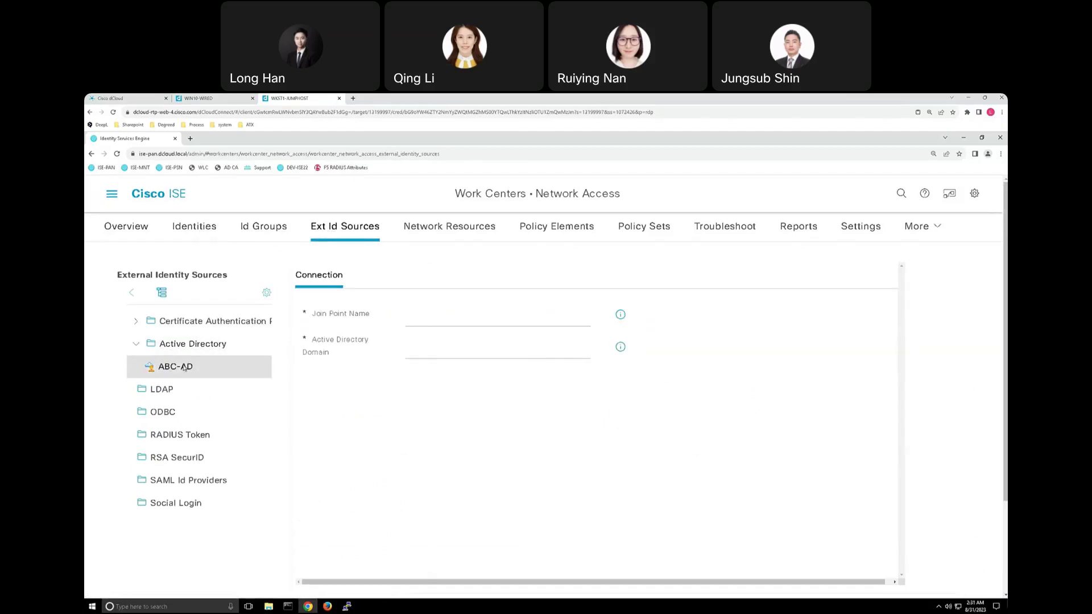
# View ABC-AD's Groups tab with Employees, Helpdesk and Switch Admins, browsing the directory picker without adding any.
pyautogui.click(183, 367)
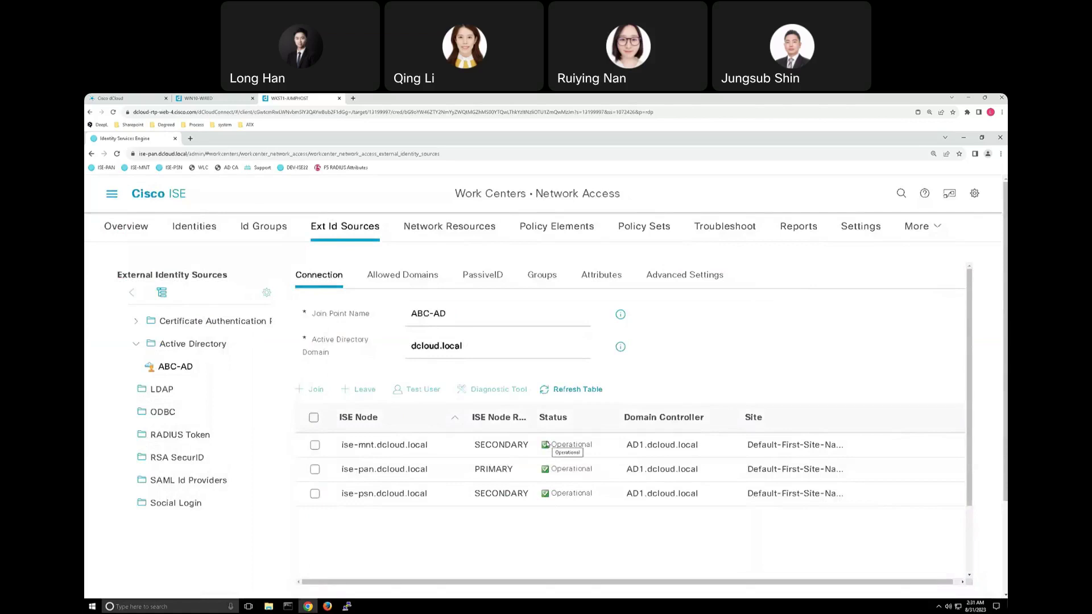
pyautogui.click(541, 276)
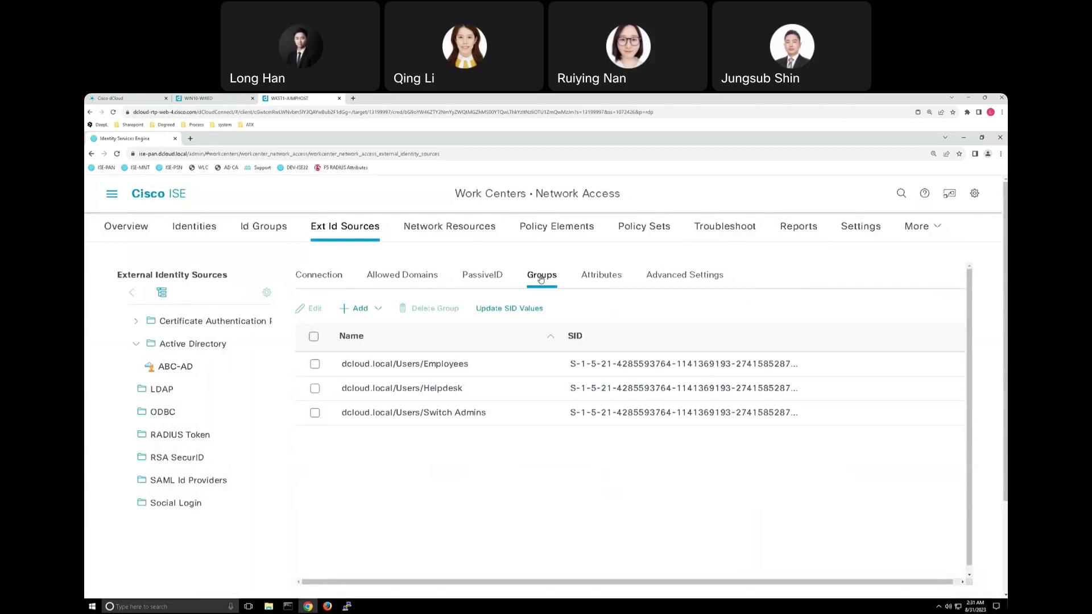
pyautogui.click(364, 312)
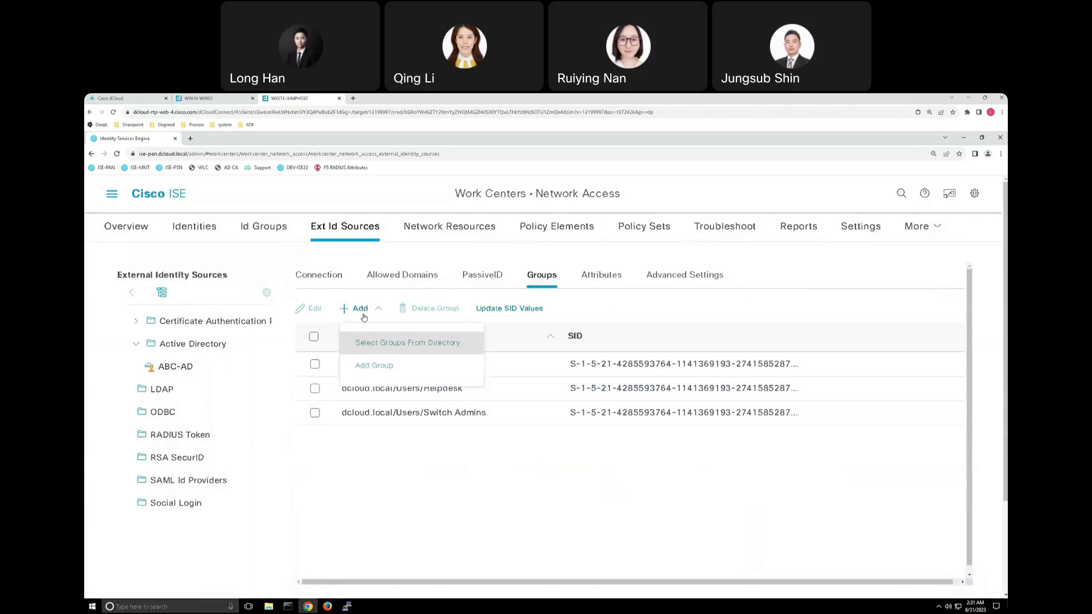
pyautogui.click(372, 344)
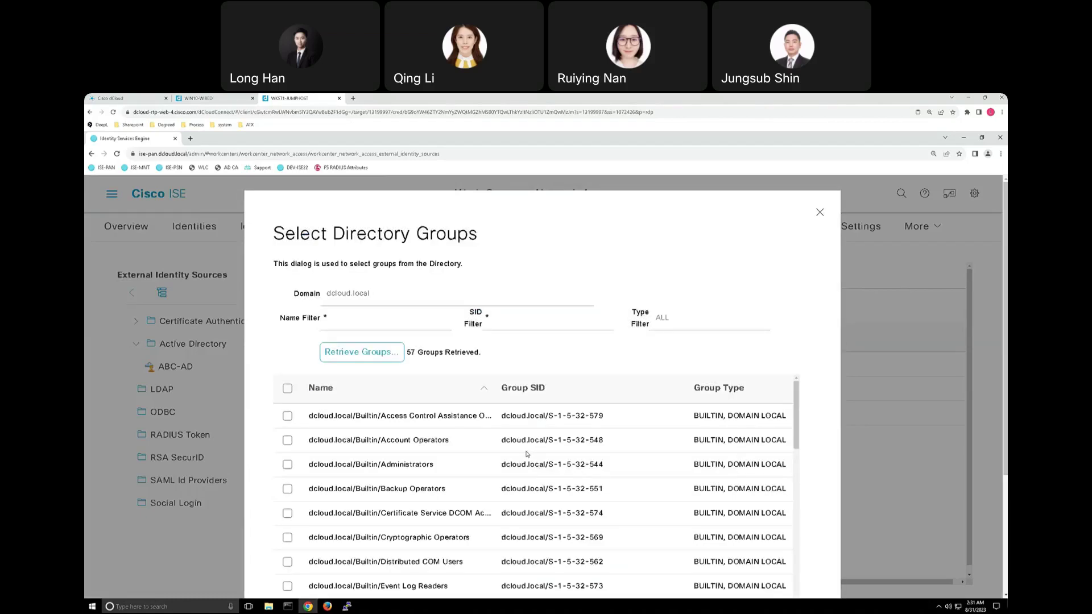
pyautogui.scroll(-5, 529, 454)
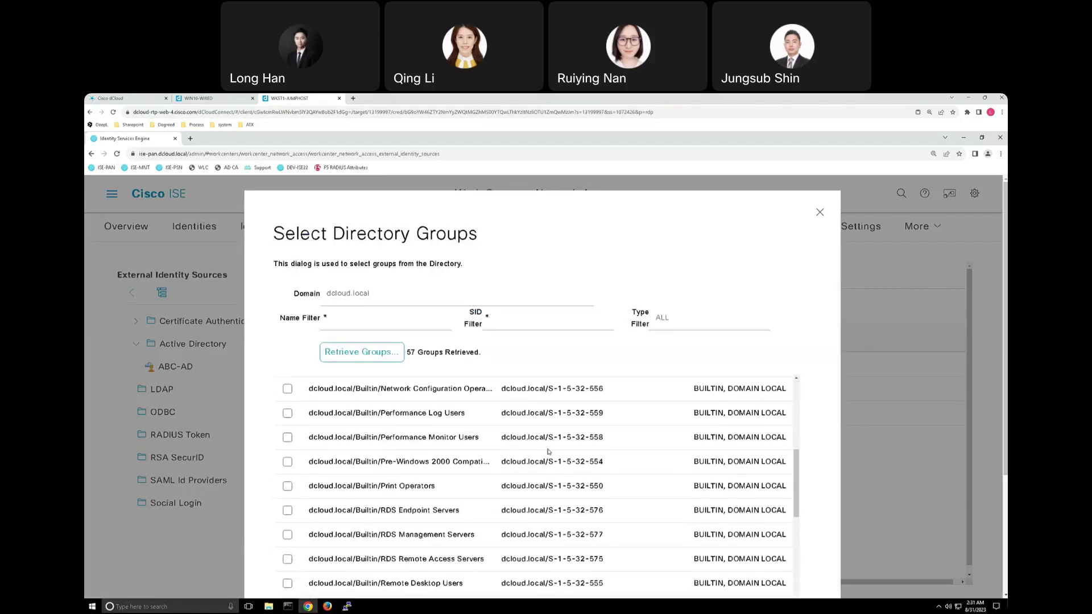
pyautogui.scroll(5, 549, 452)
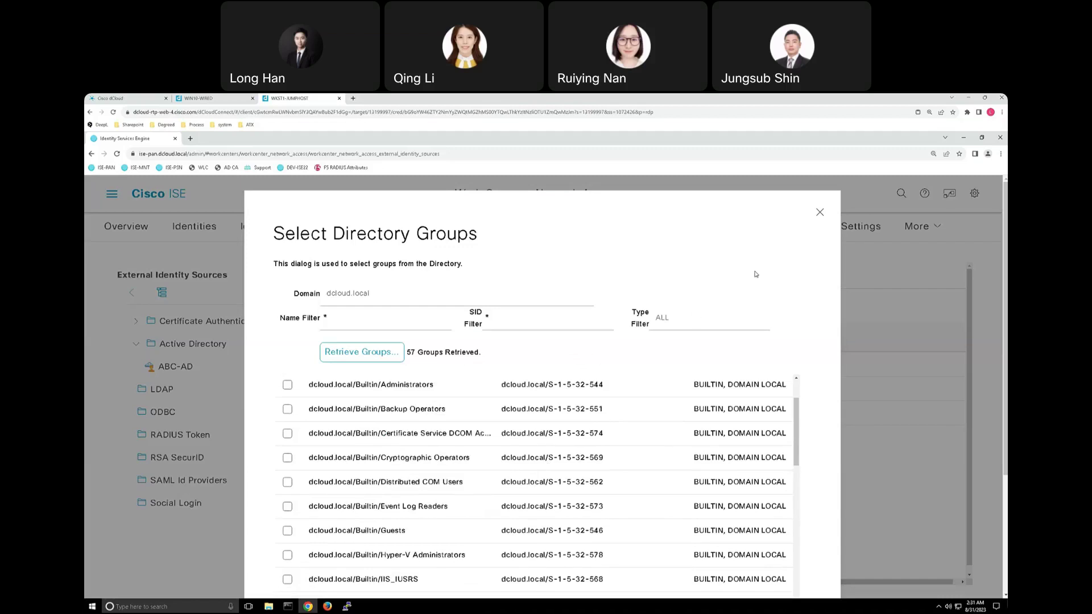
pyautogui.scroll(-1, 816, 218)
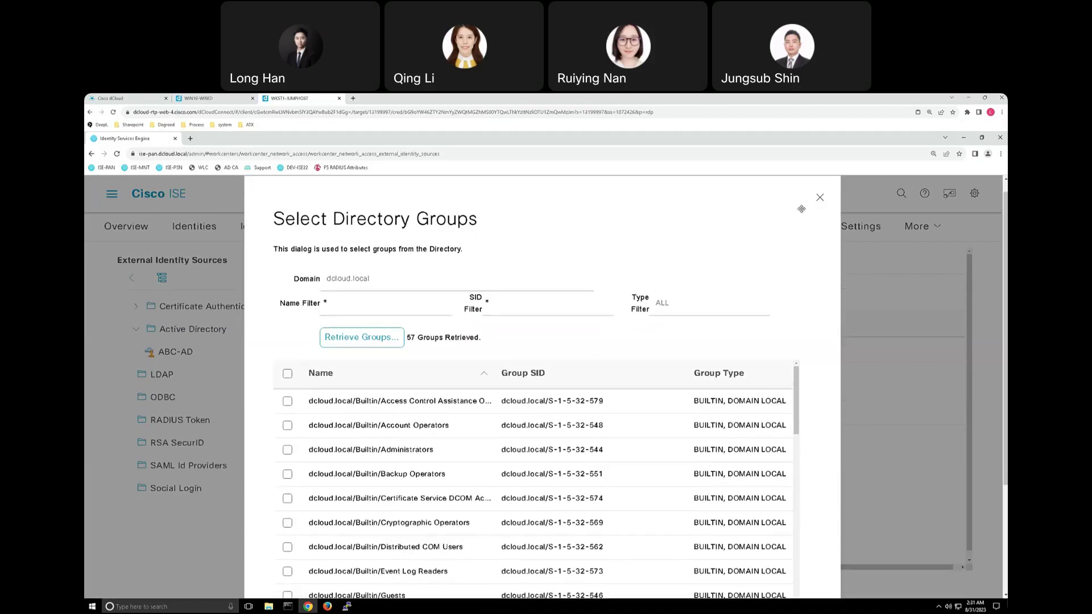
pyautogui.click(819, 199)
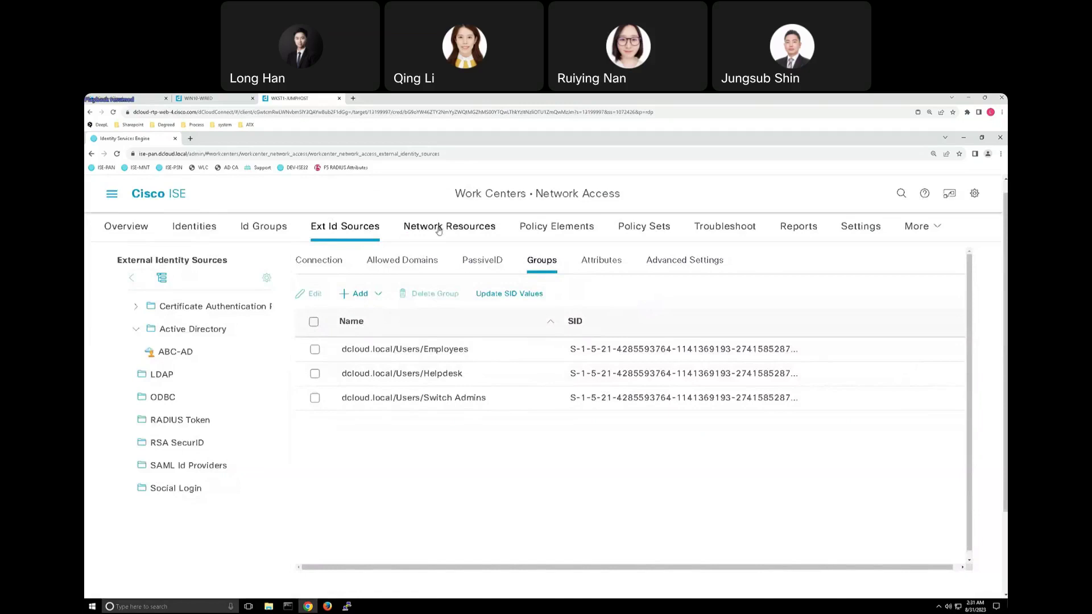
# Start a new network device group, look at its parent group options, then cancel it.
pyautogui.click(442, 230)
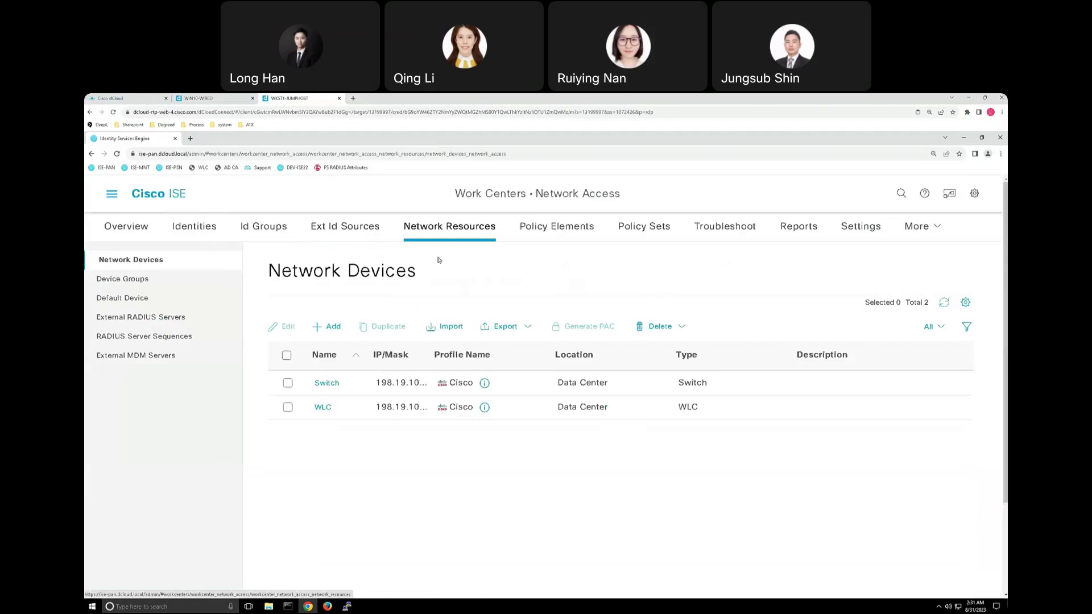
pyautogui.click(161, 284)
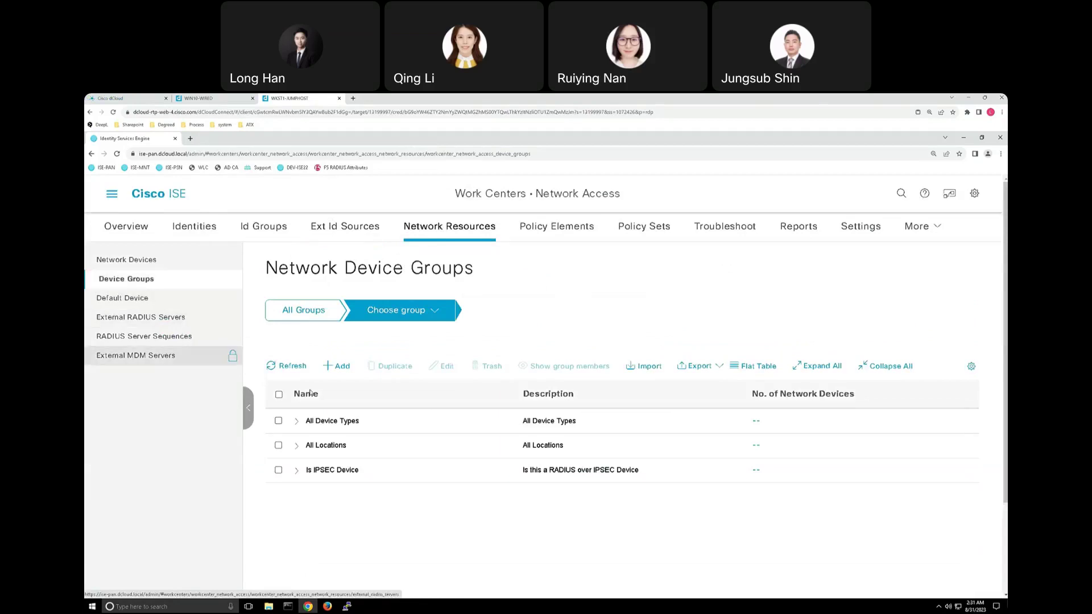
pyautogui.click(337, 368)
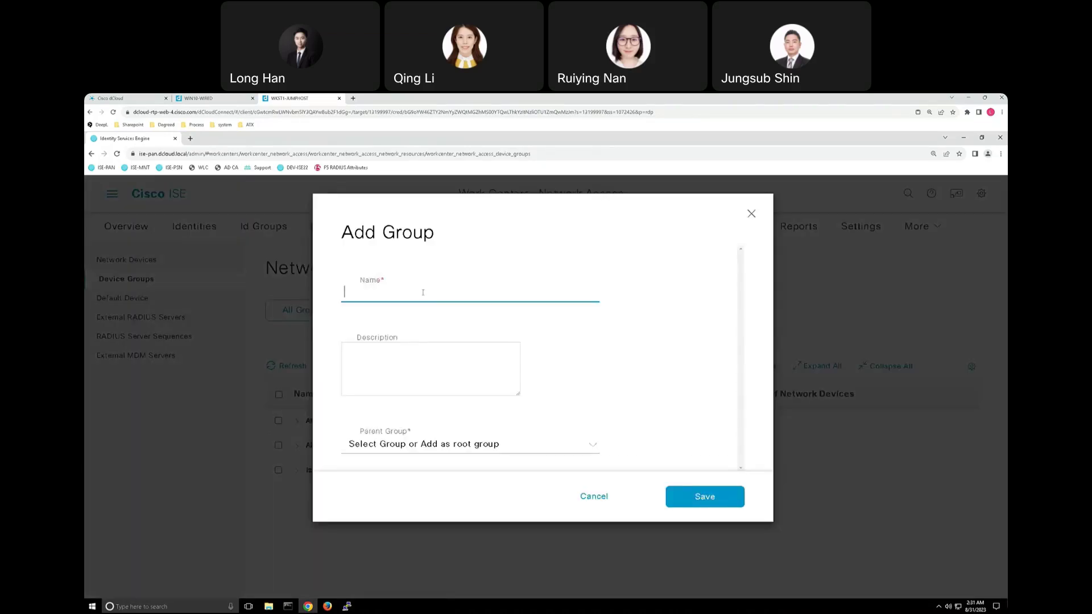
pyautogui.click(593, 447)
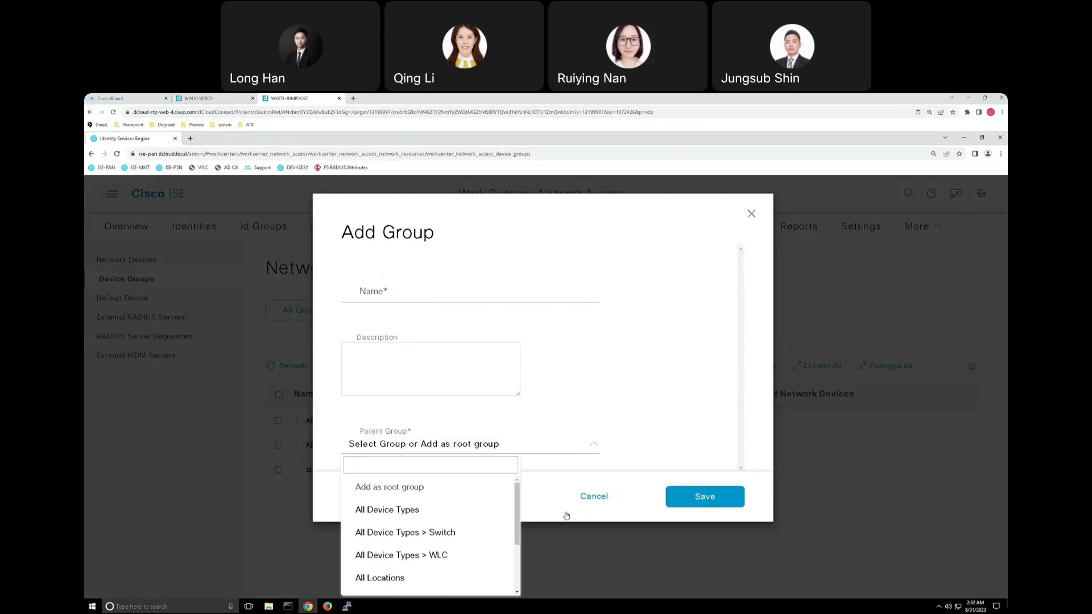
pyautogui.click(594, 496)
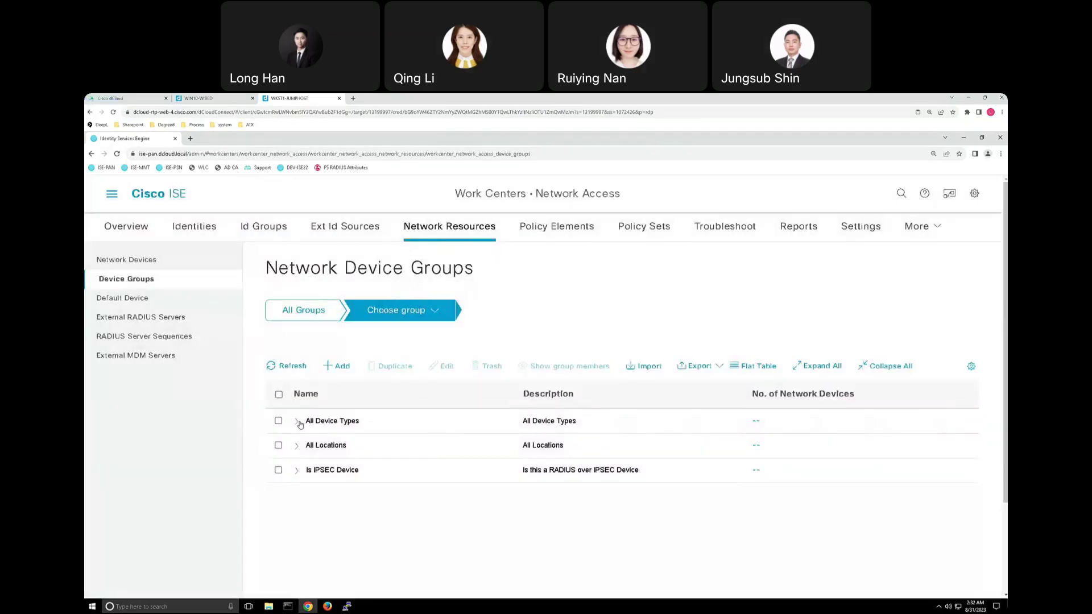
# Expand All Device Types and All Locations, then go to Network Devices, discarding unsaved changes.
pyautogui.click(302, 423)
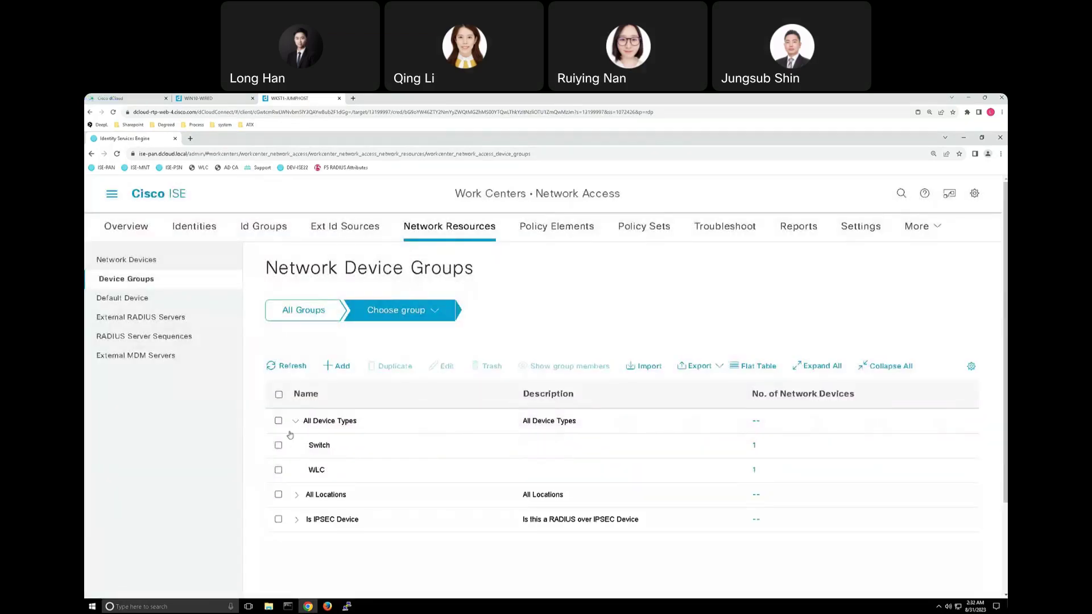
pyautogui.click(297, 496)
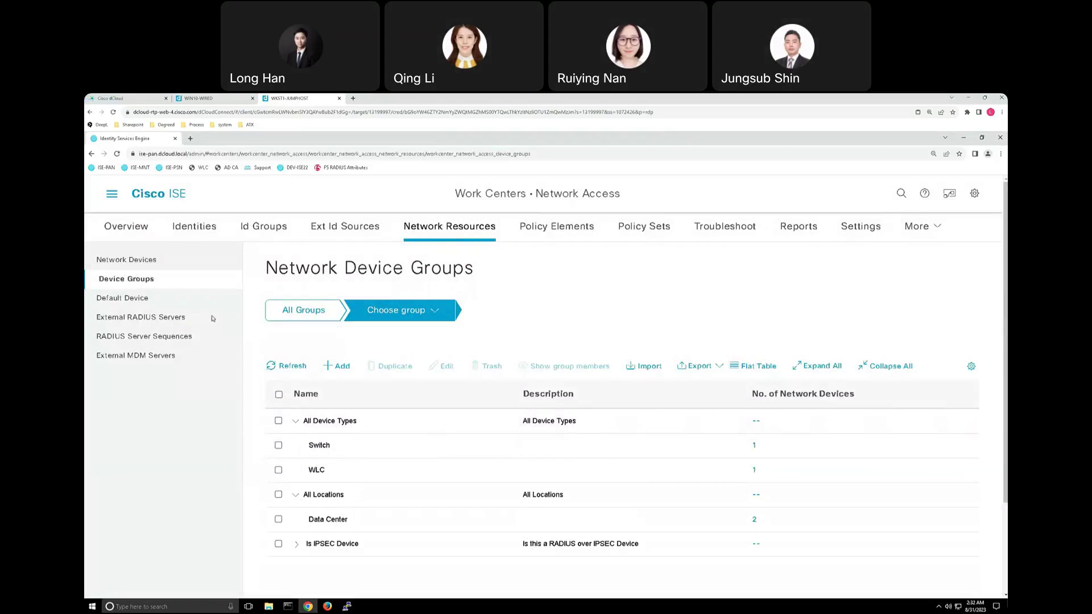
pyautogui.click(141, 265)
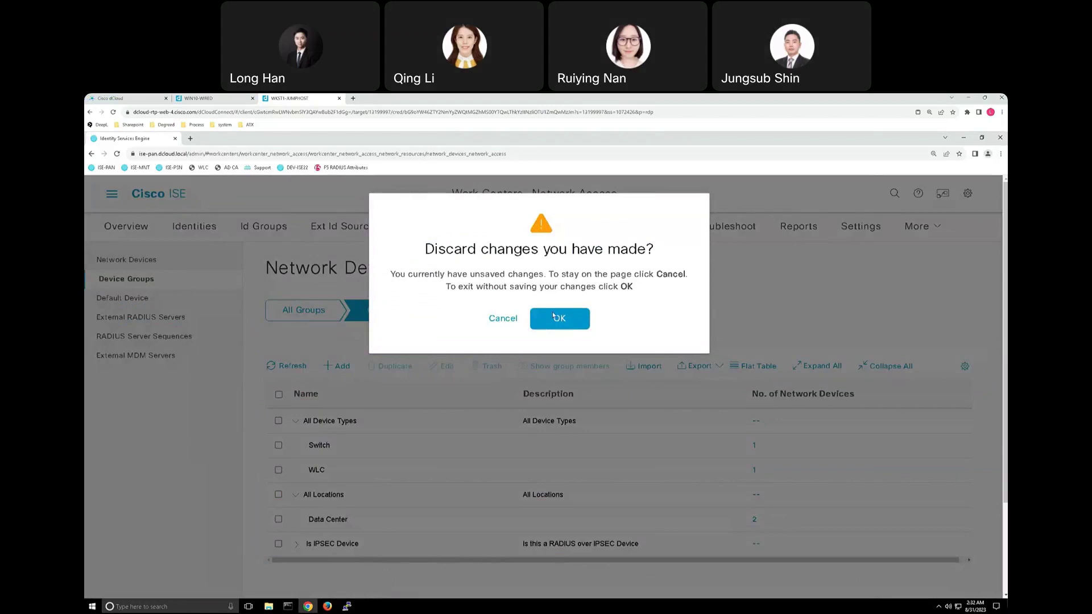
pyautogui.click(554, 318)
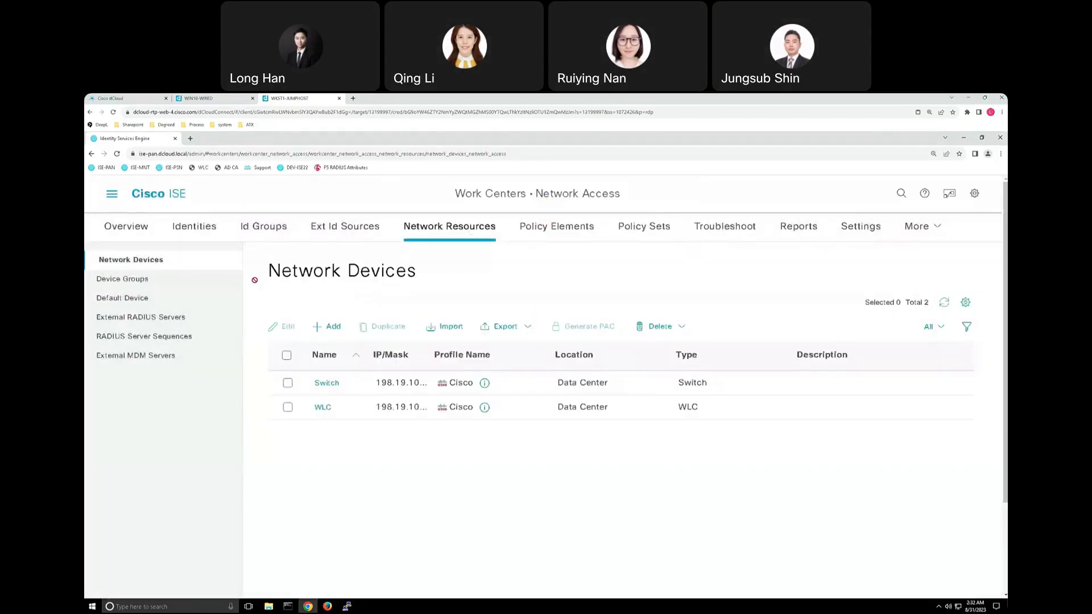
# Start adding a new network device, then discard it and return to the Network Devices list.
pyautogui.click(332, 327)
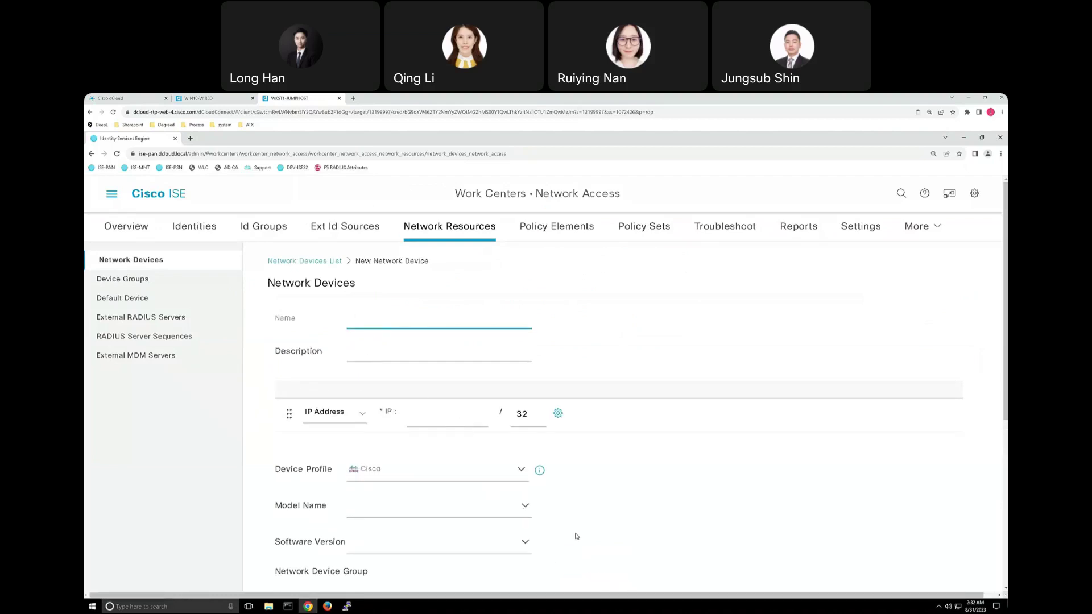
pyautogui.scroll(-3, 576, 536)
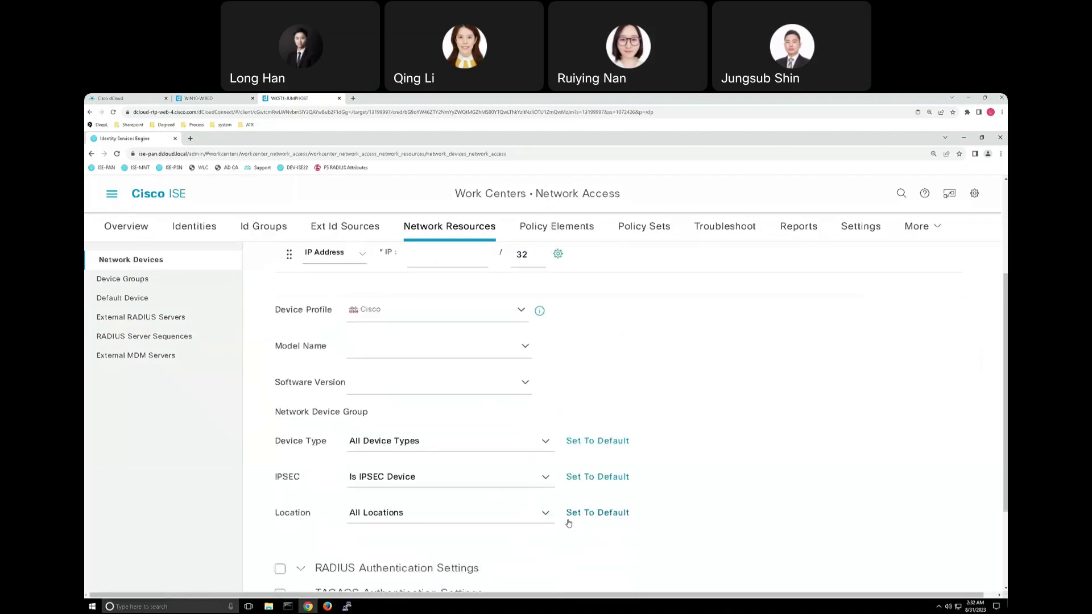
pyautogui.scroll(3, 569, 523)
pyautogui.click(334, 262)
pyautogui.click(574, 320)
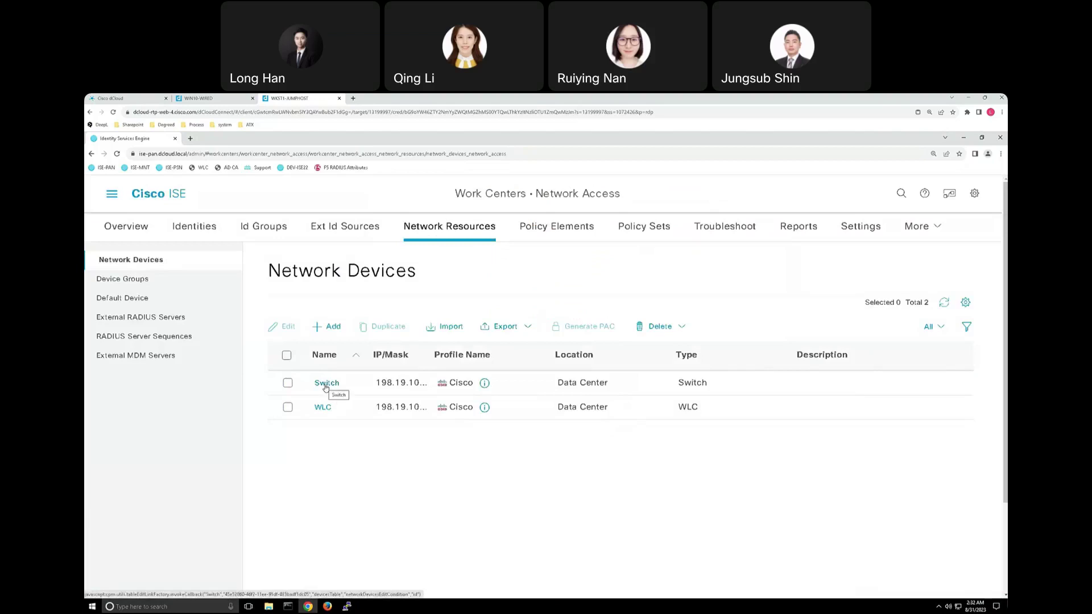
# Open the Switch device and select its name and IP address 198.19.10.254.
pyautogui.click(326, 383)
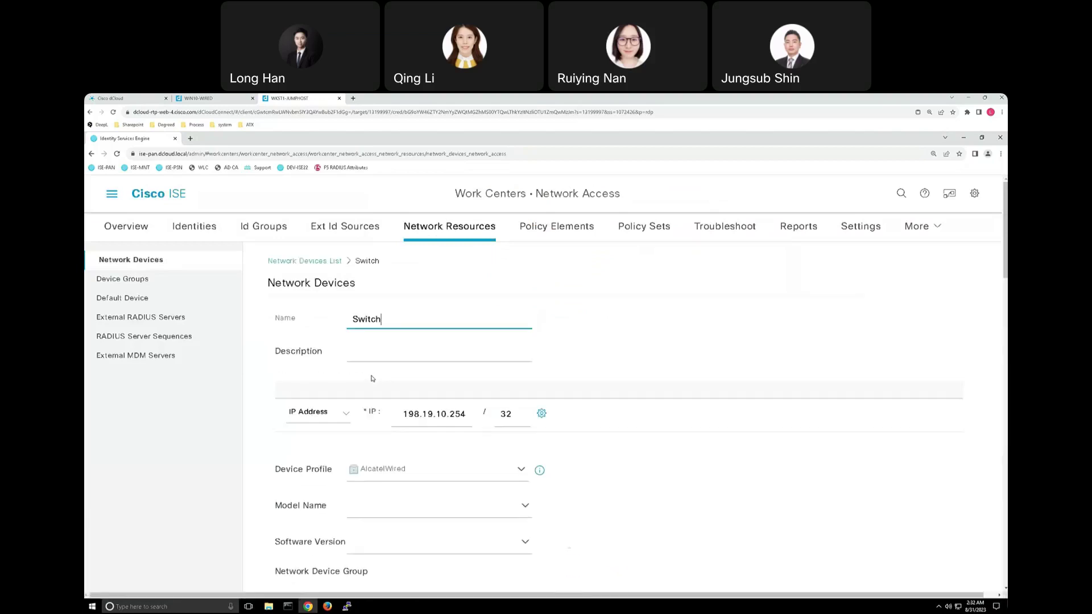
pyautogui.doubleClick(382, 321)
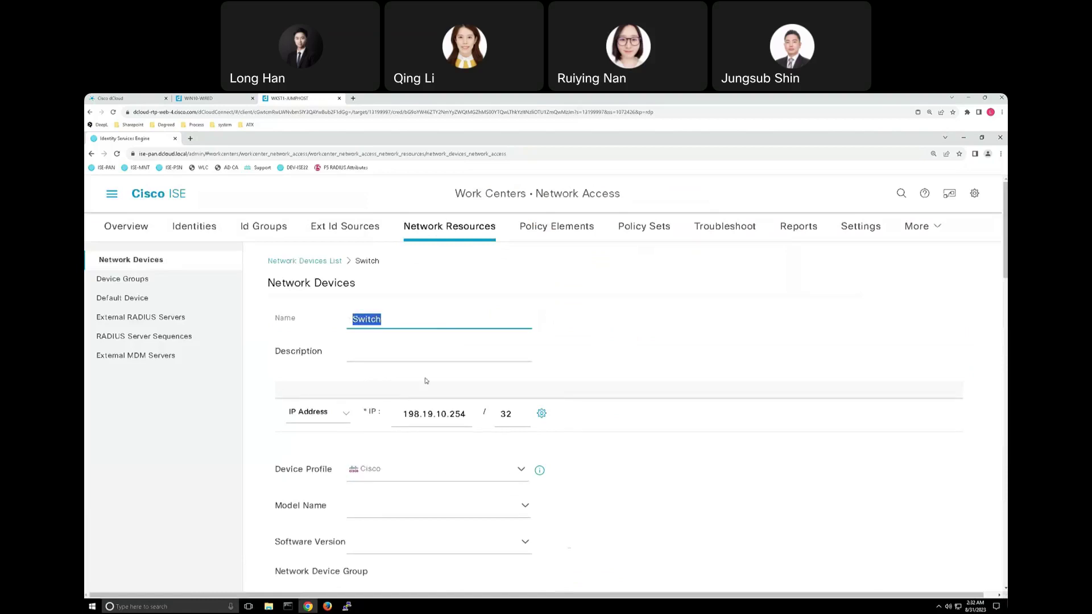
pyautogui.moveTo(404, 415); pyautogui.dragTo(456, 419)
pyautogui.scroll(-1, 477, 424)
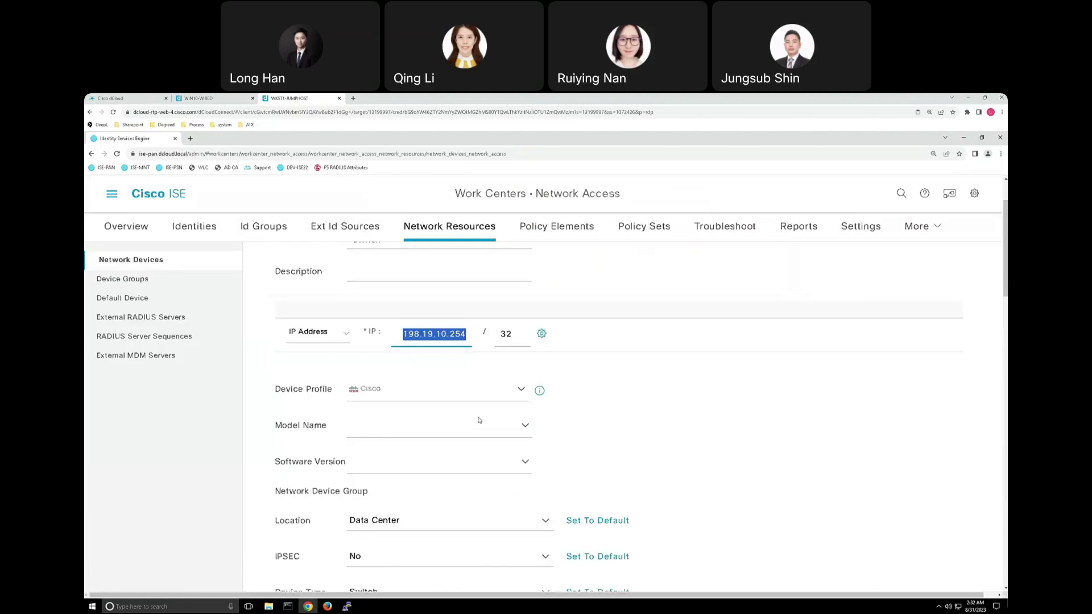
pyautogui.scroll(-1, 478, 421)
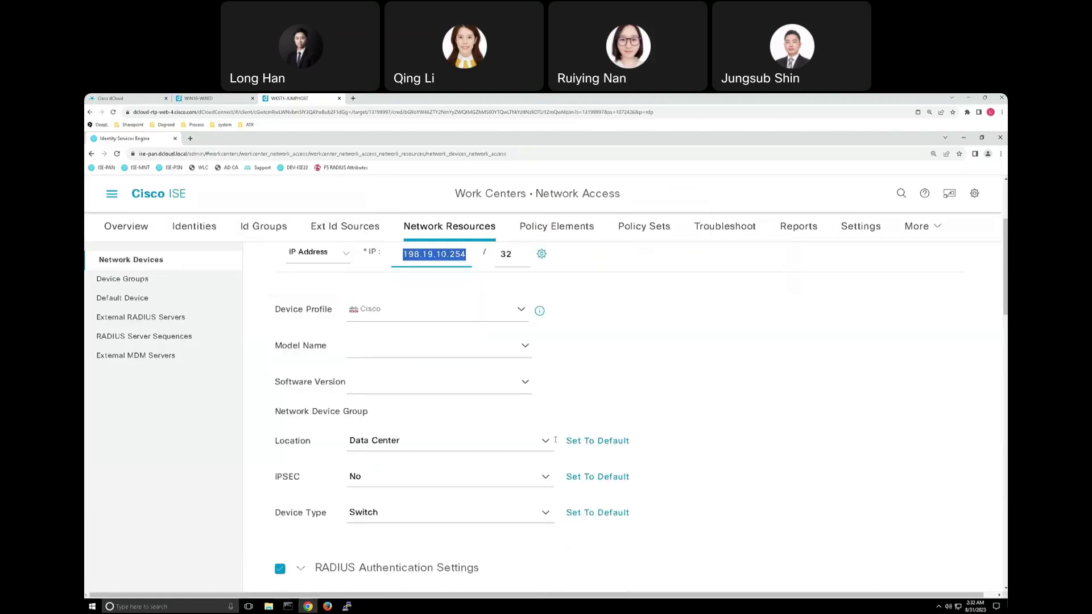
# Keep the location as Data Center and device type as Switch, then scroll to RADIUS settings.
pyautogui.click(546, 442)
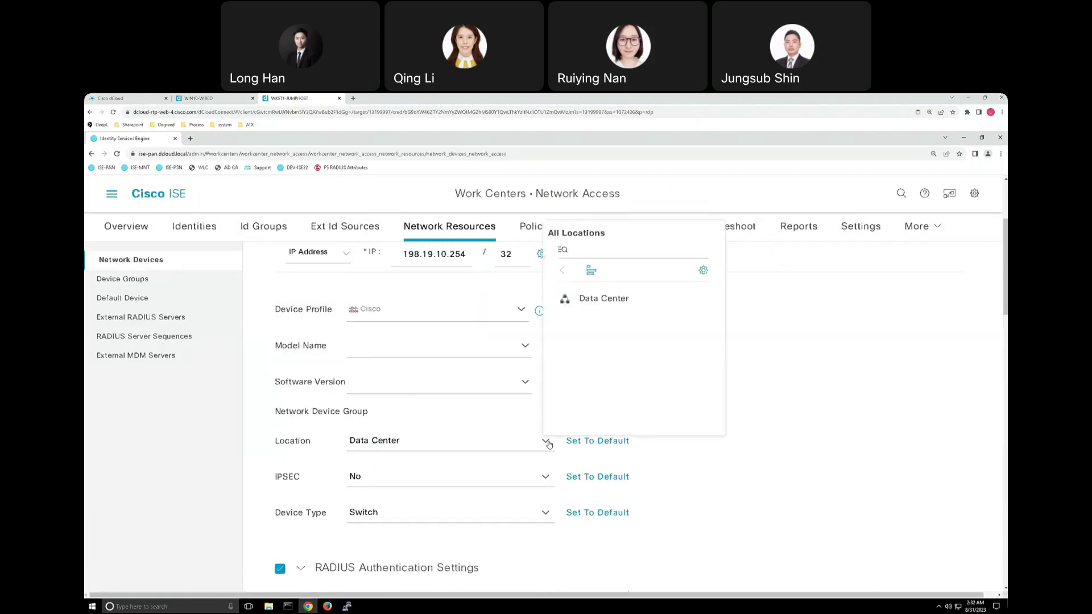
pyautogui.click(586, 306)
pyautogui.scroll(-1, 557, 421)
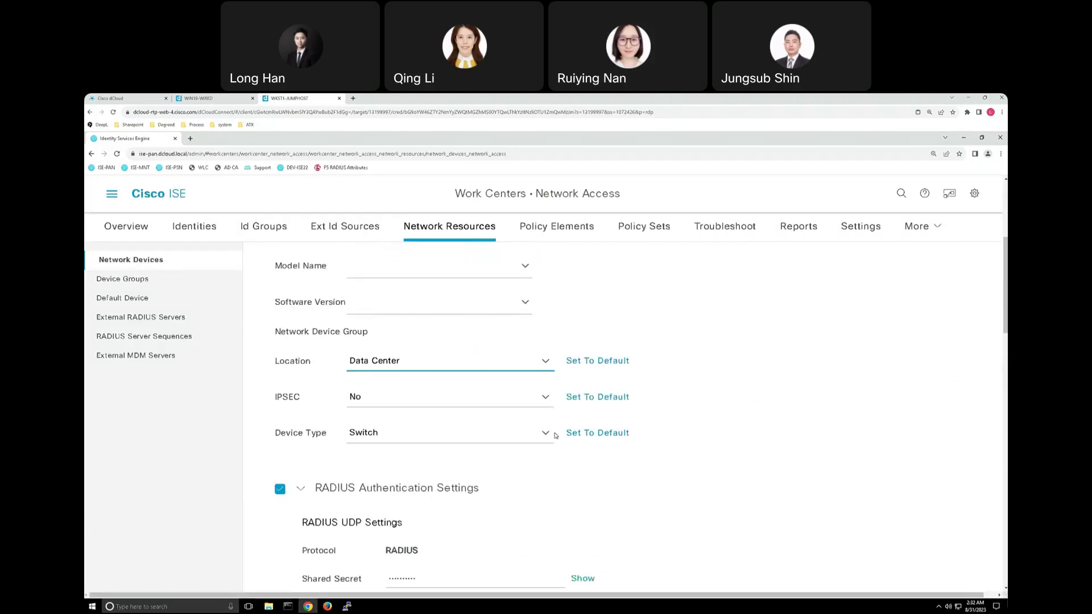
pyautogui.click(544, 434)
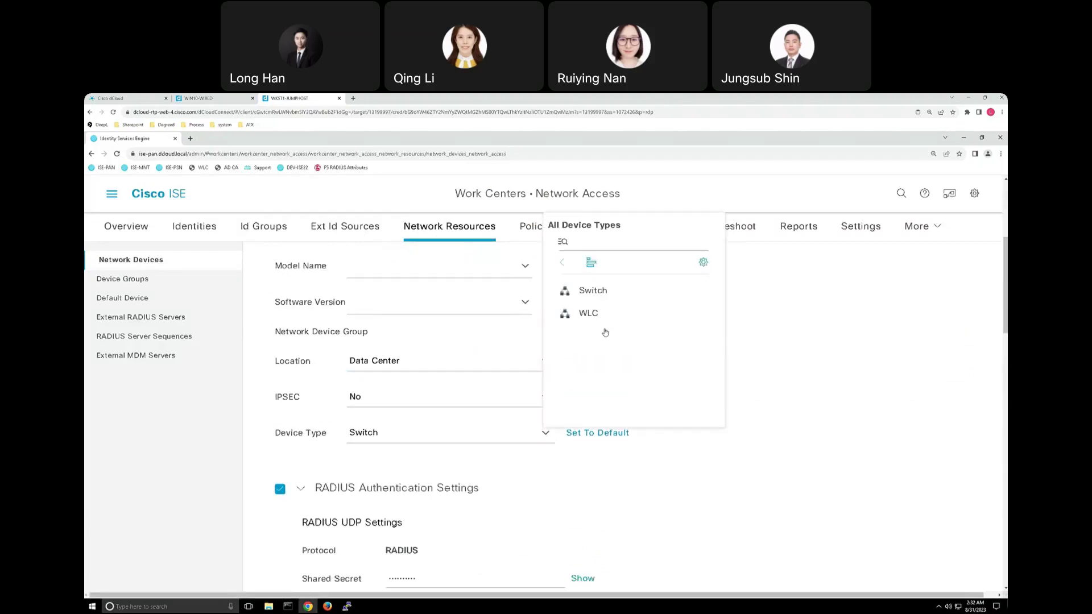
pyautogui.click(589, 295)
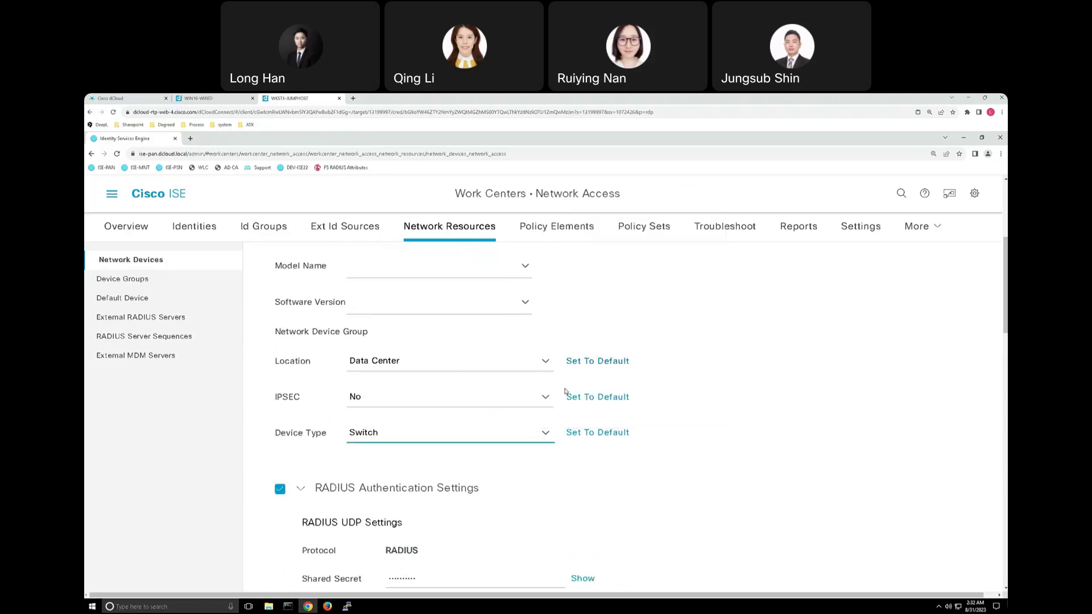
pyautogui.scroll(-2, 556, 418)
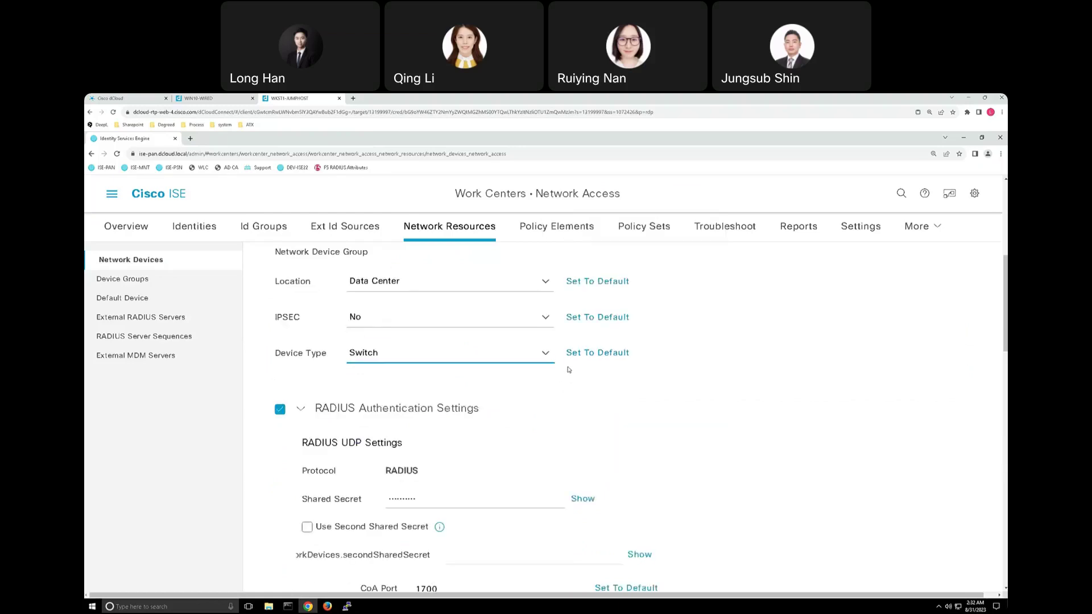
pyautogui.scroll(-2, 567, 370)
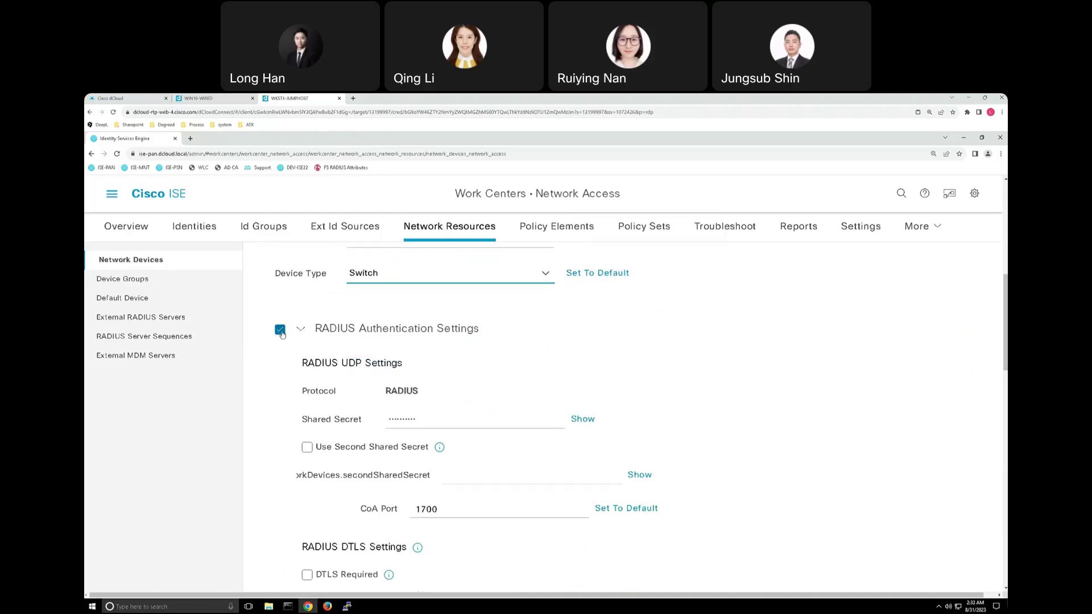
# Select the Switch's masked RADIUS shared secret value.
pyautogui.doubleClick(407, 421)
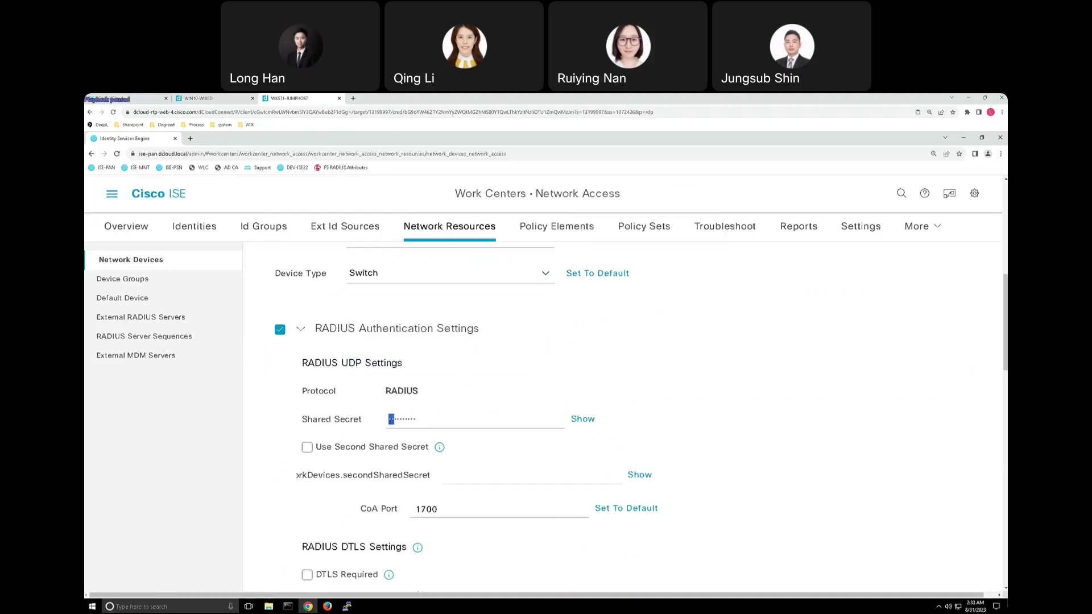
pyautogui.click(412, 421)
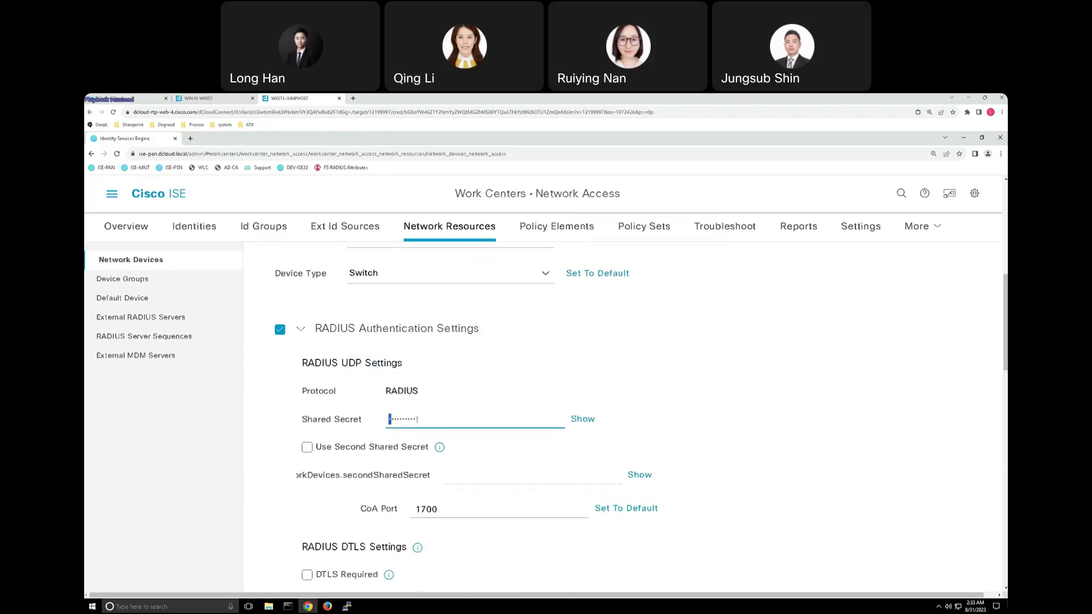
pyautogui.moveTo(414, 421); pyautogui.dragTo(387, 420)
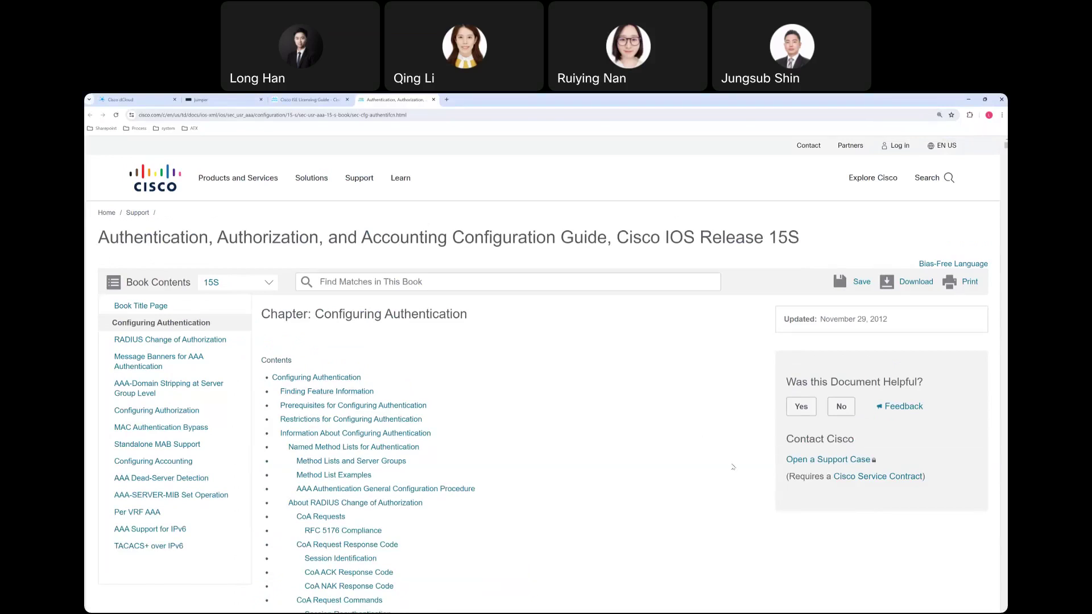
# Search the AAA configuration guide page for 'shared secret'.
pyautogui.hotkey('ctrl', 'f')
pyautogui.write('sha')
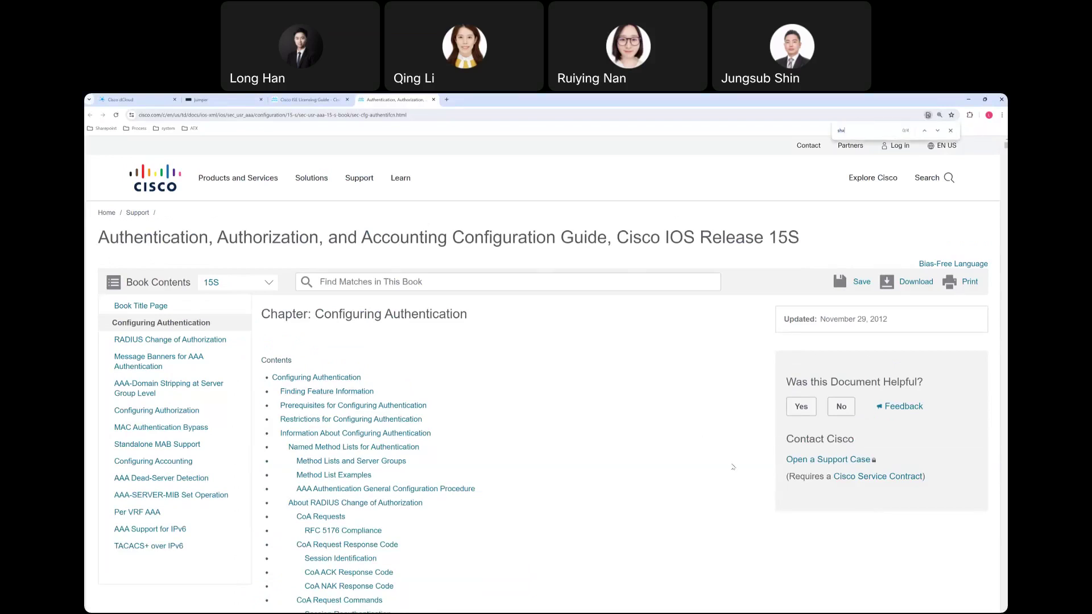
pyautogui.write('red pa')
pyautogui.press('BackSpace')
pyautogui.press('BackSpace')
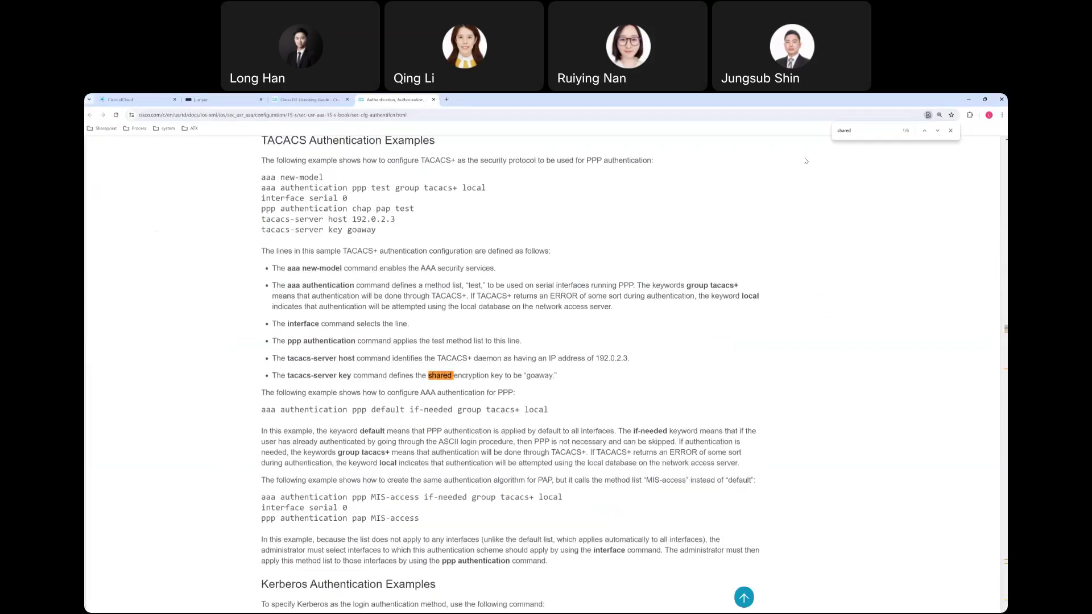
pyautogui.write('secr')
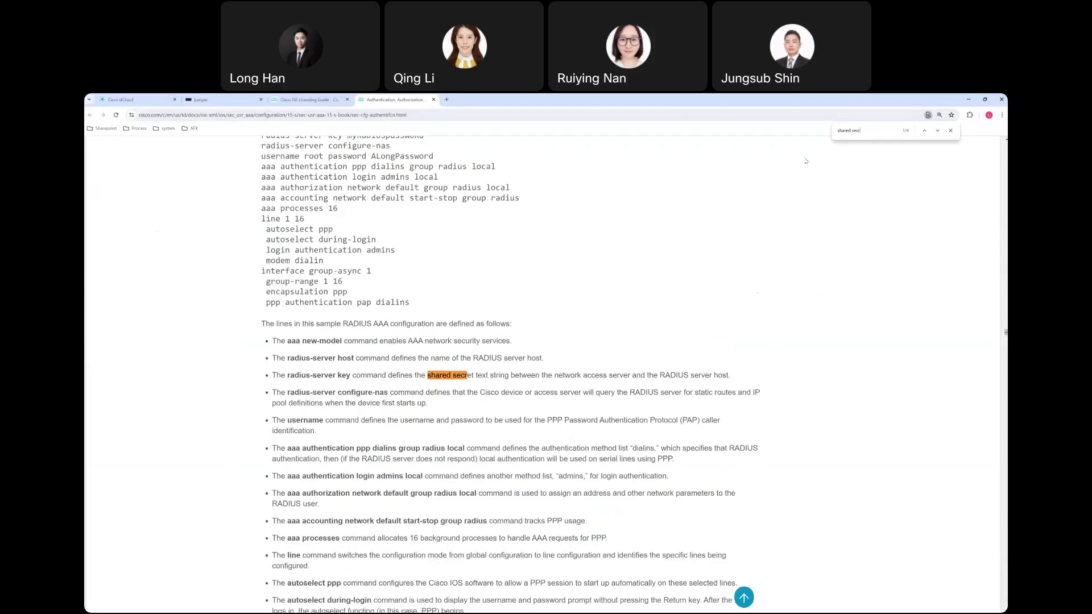
pyautogui.write('ec')
pyautogui.press('BackSpace')
pyautogui.write('t')
pyautogui.scroll(2, 594, 348)
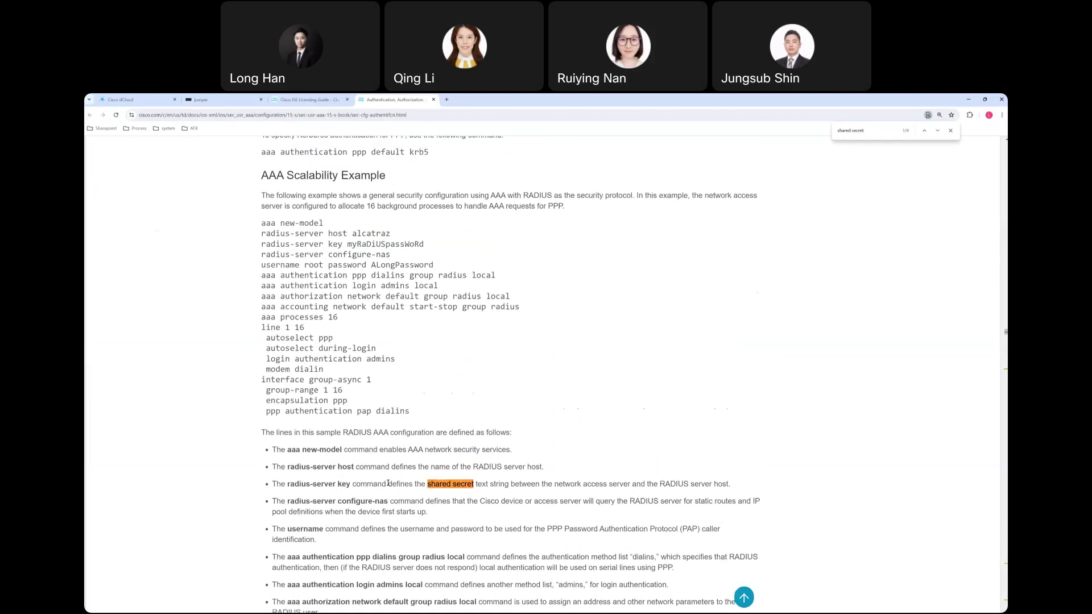
# Highlight the radius-server key explanation, example line and sample secret value in the guide.
pyautogui.moveTo(288, 483); pyautogui.dragTo(351, 484)
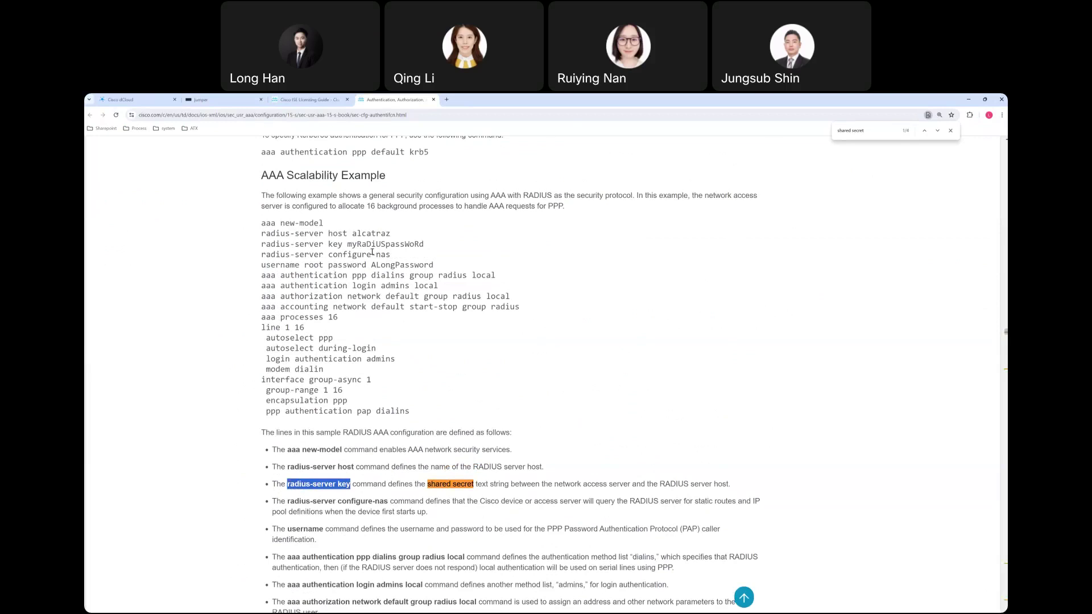
pyautogui.moveTo(426, 244); pyautogui.dragTo(265, 247)
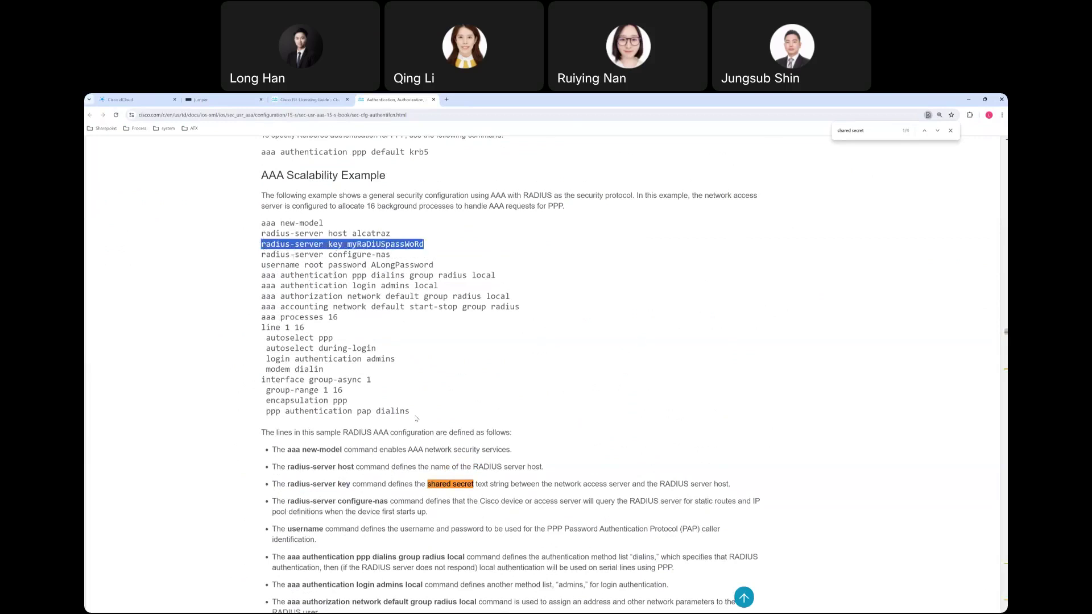
pyautogui.moveTo(347, 245); pyautogui.dragTo(427, 245)
pyautogui.hotkey('alt', 'Tab')
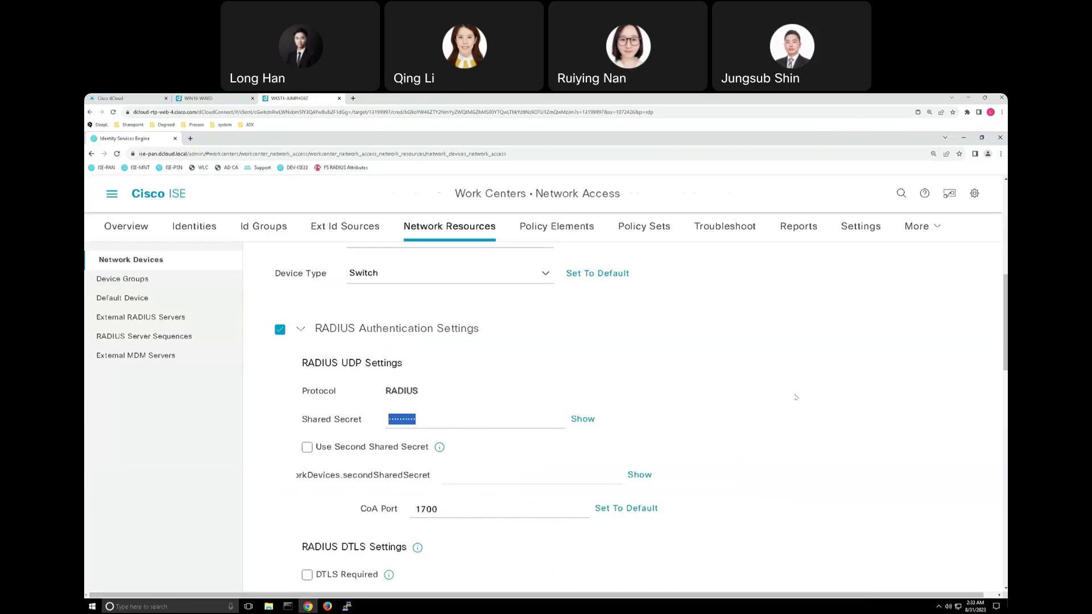
pyautogui.hotkey('alt', 'Tab')
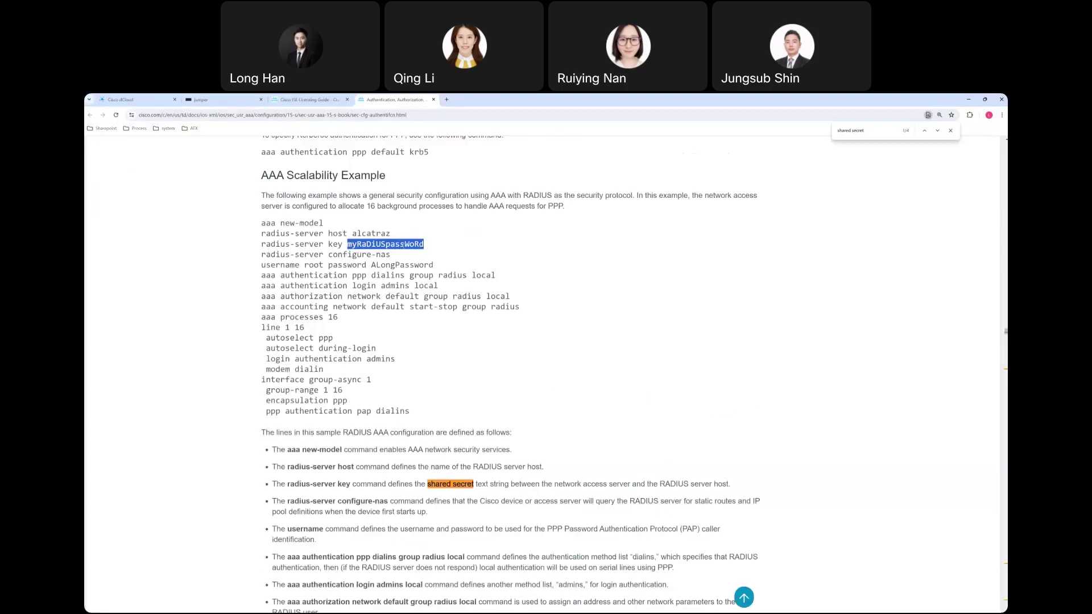
# Select the AAA Scalability Example configuration lines, then return to the ISE remote desktop.
pyautogui.click(447, 262)
pyautogui.moveTo(415, 405); pyautogui.dragTo(260, 222)
pyautogui.click(565, 371)
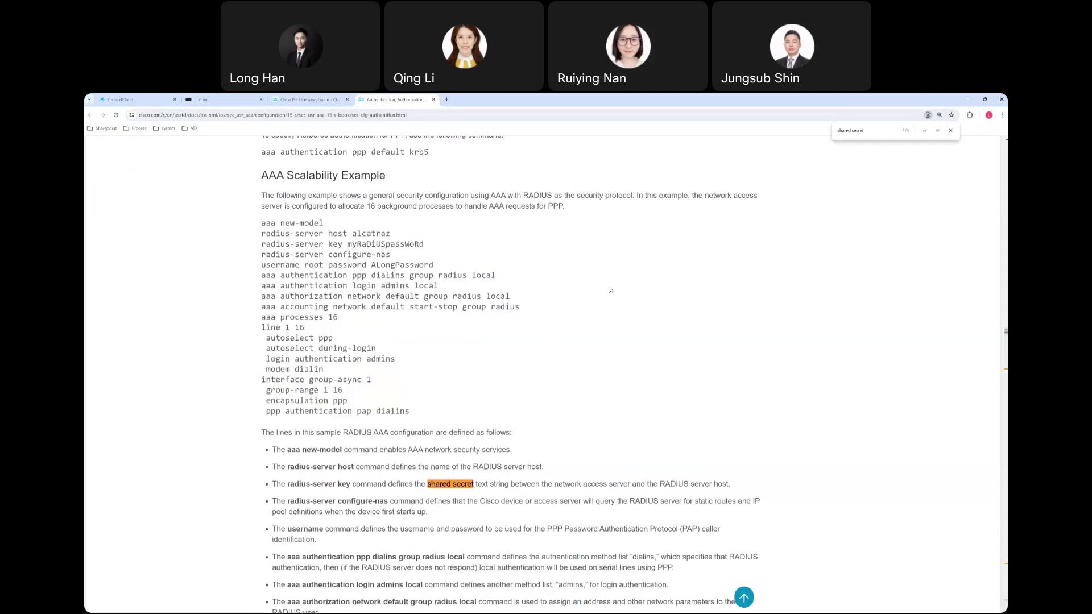
pyautogui.scroll(4, 611, 290)
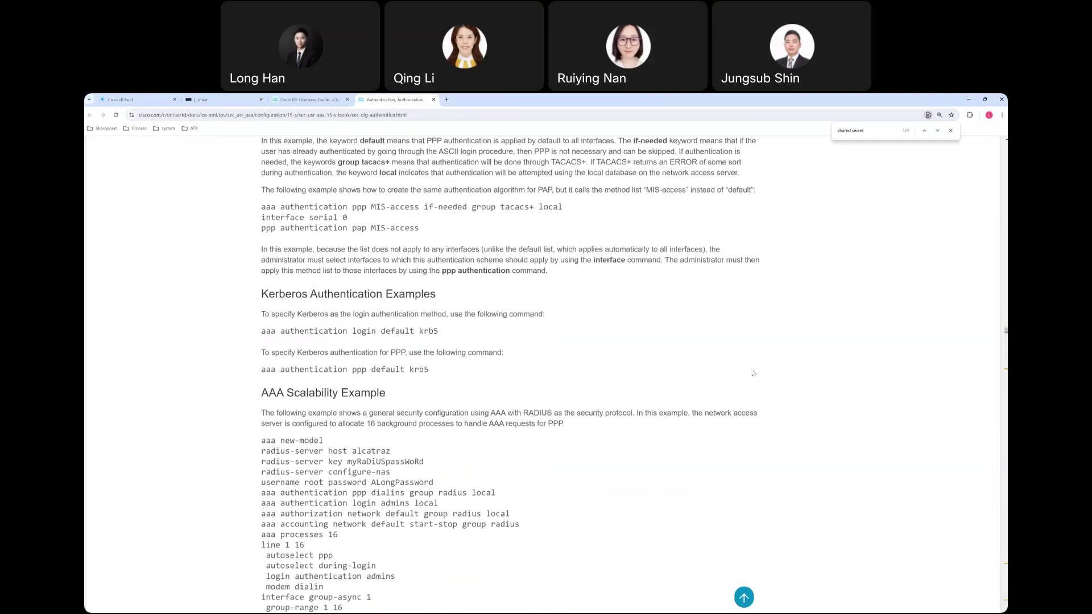
pyautogui.scroll(-1, 811, 397)
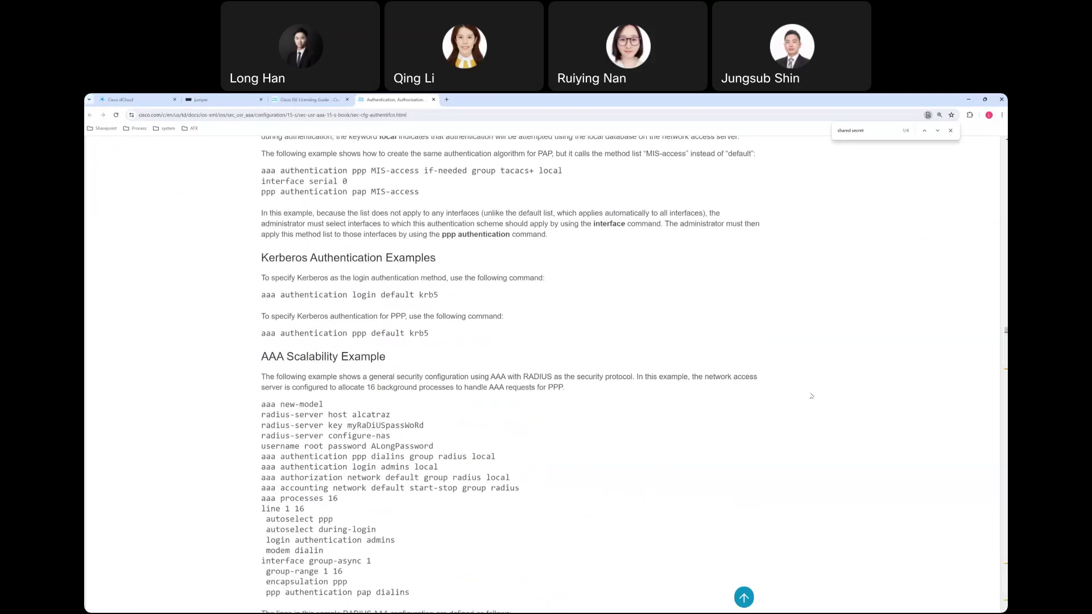
pyautogui.hotkey('alt', 'Tab')
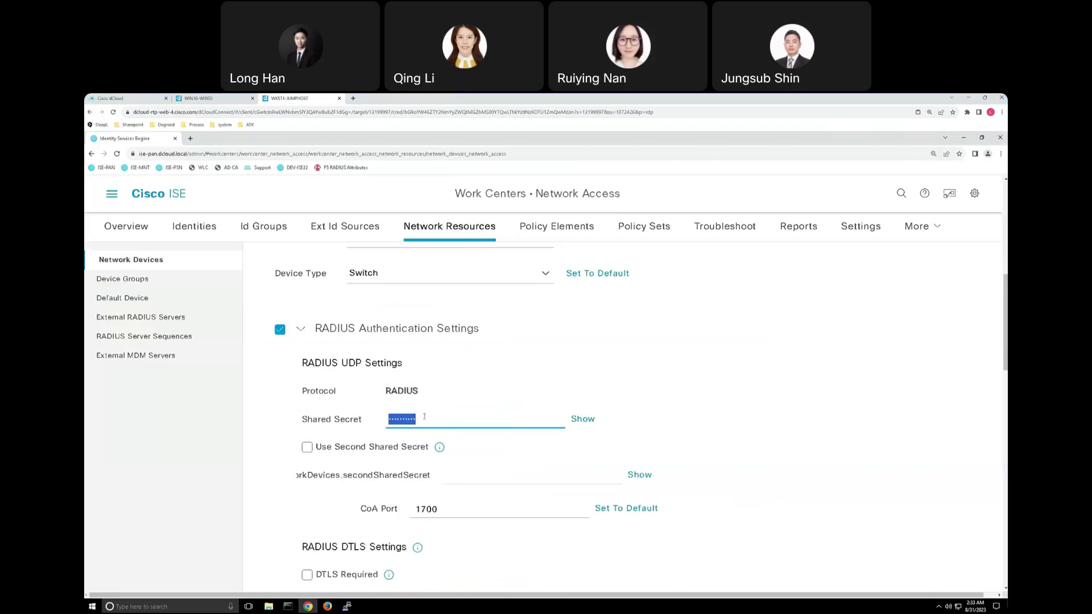
# Scroll down the Switch device form and select its TACACS shared secret.
pyautogui.scroll(-2, 424, 417)
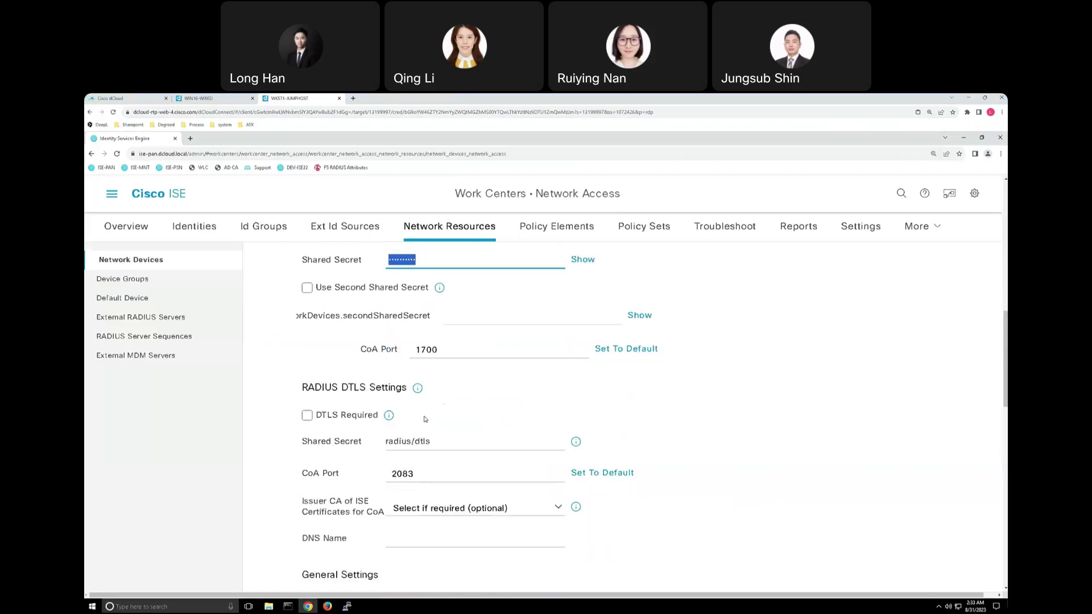
pyautogui.scroll(-1, 424, 419)
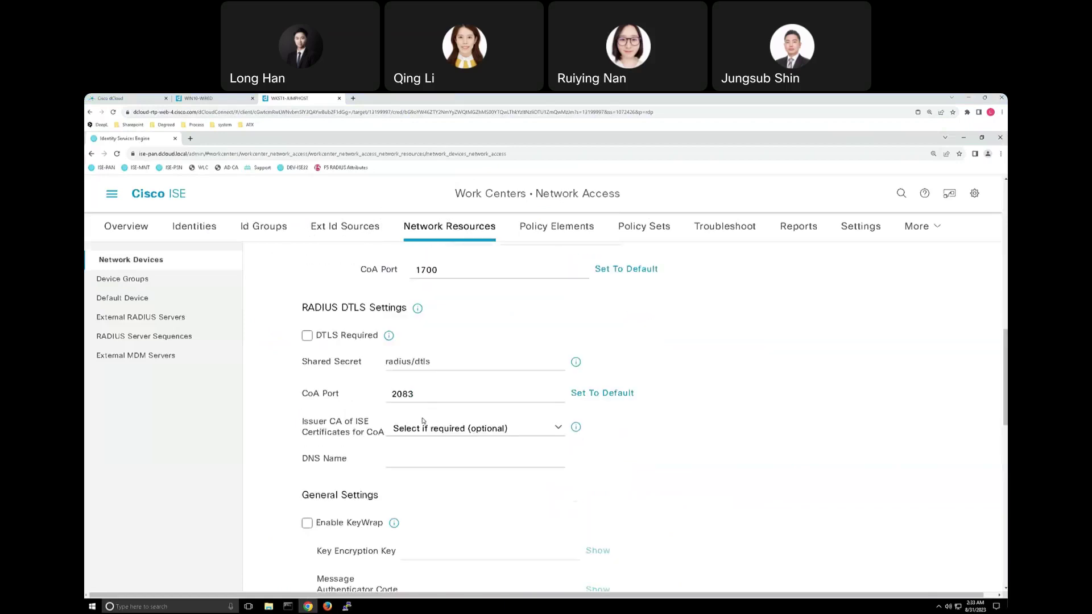
pyautogui.scroll(-1, 423, 421)
pyautogui.scroll(-2, 423, 421)
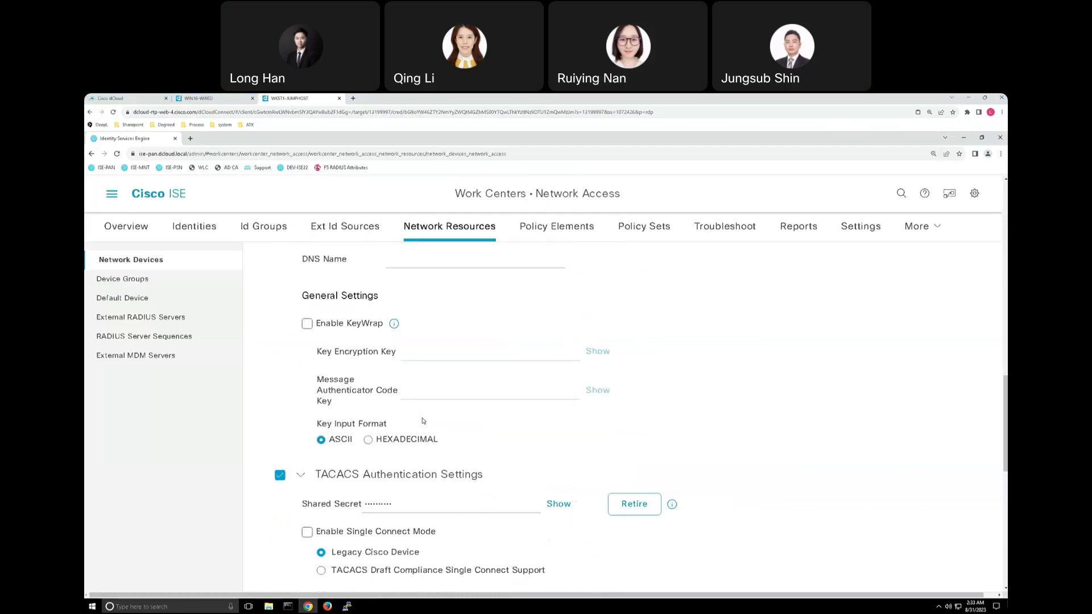
pyautogui.scroll(-1, 423, 421)
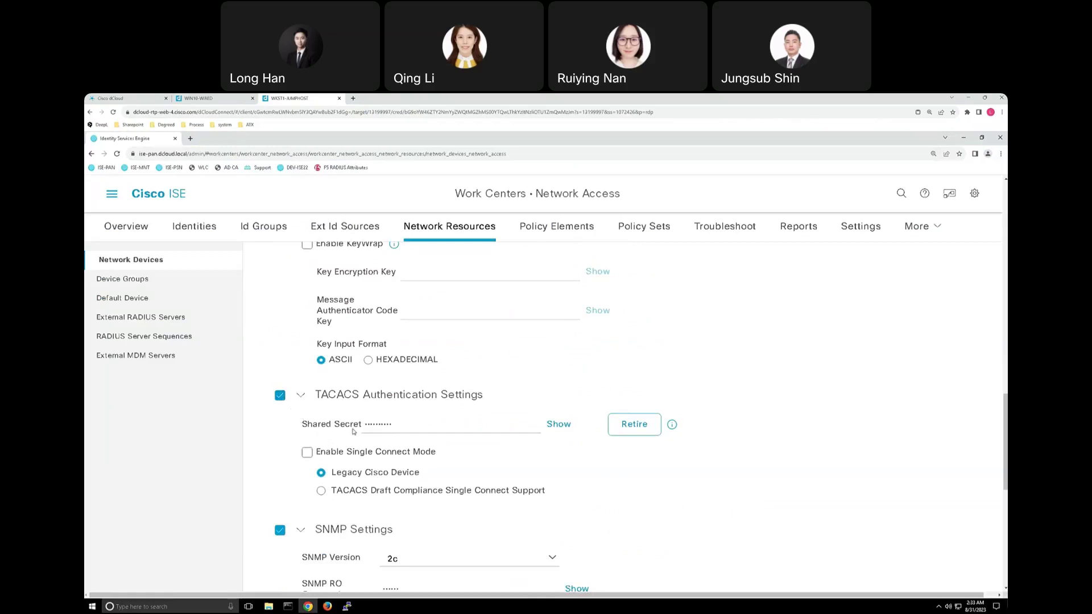
pyautogui.doubleClick(394, 425)
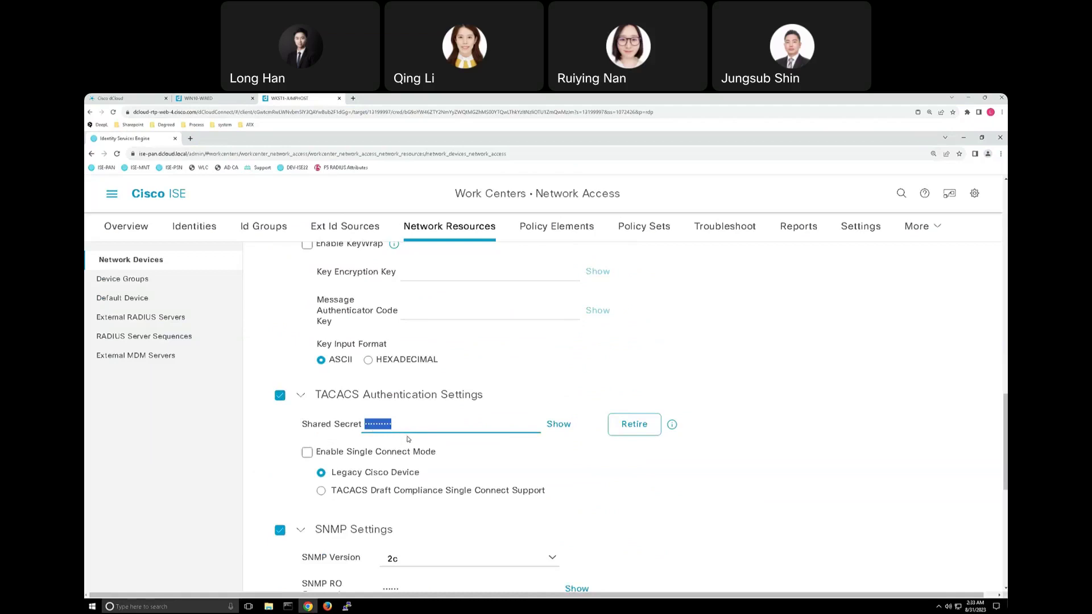
# Save the Switch device and return to the Network Devices list showing Switch and WLC.
pyautogui.scroll(-3, 408, 440)
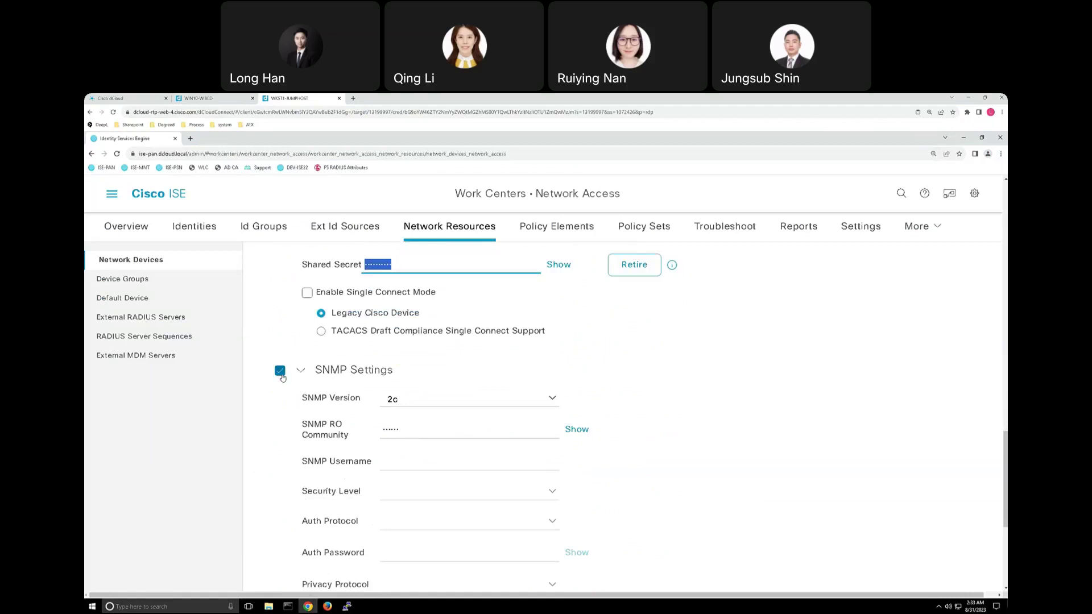
pyautogui.scroll(-2, 375, 412)
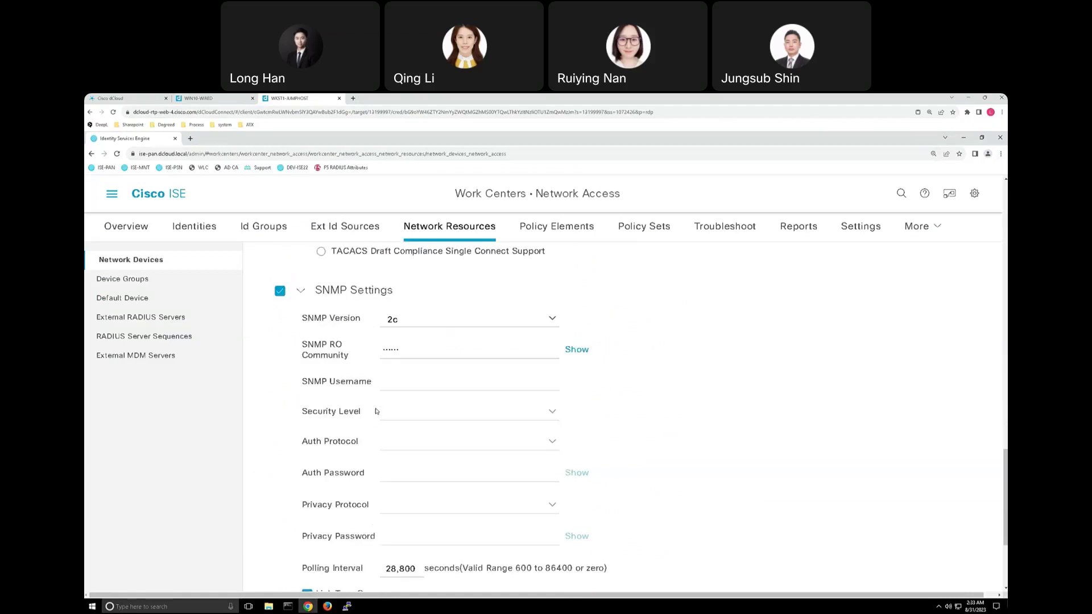
pyautogui.scroll(-4, 380, 413)
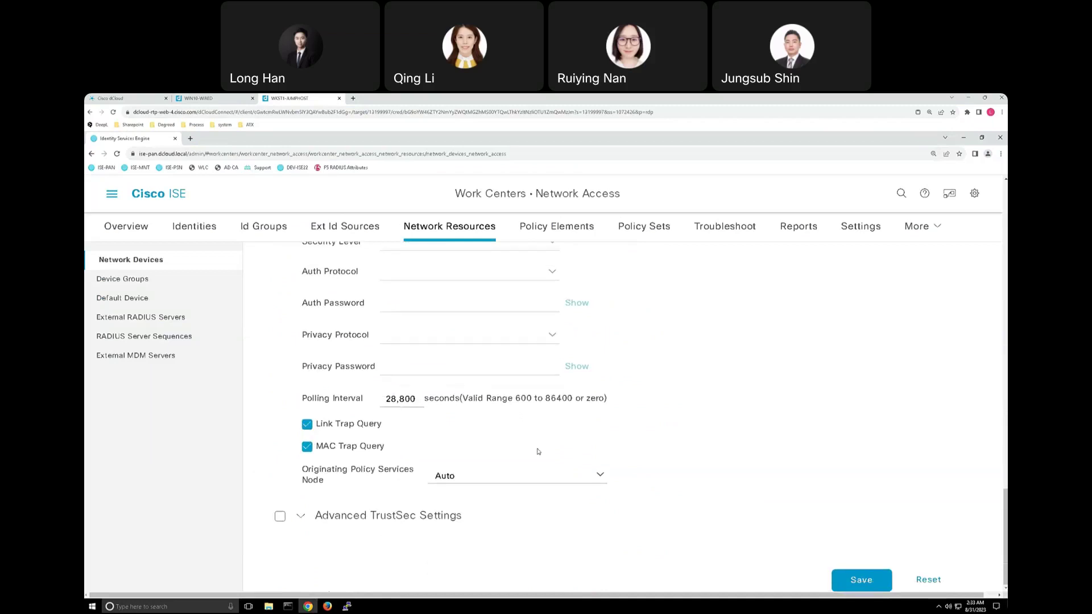
pyautogui.click(852, 580)
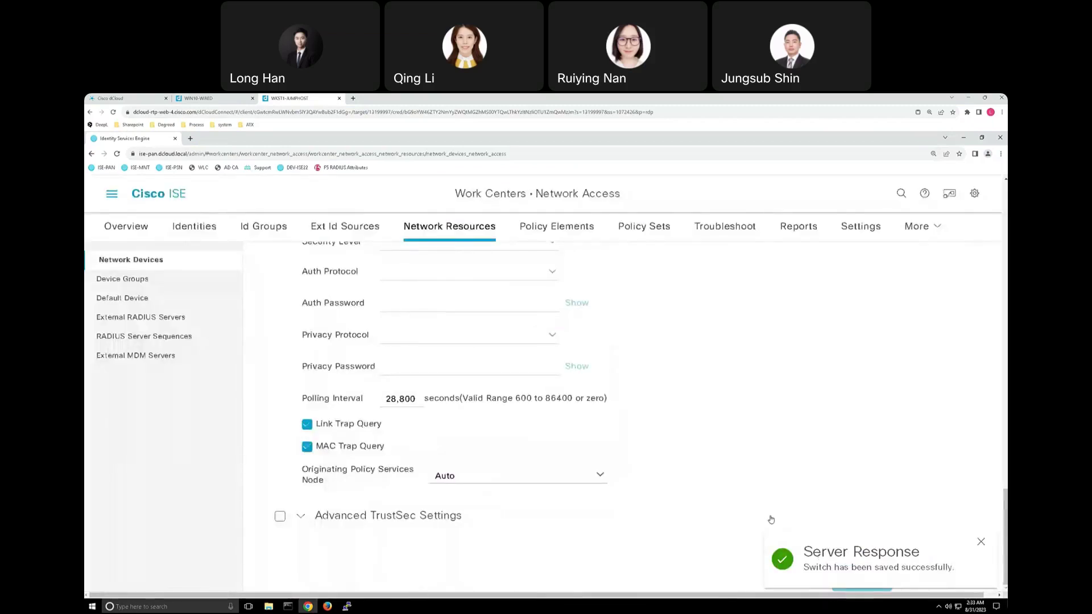
pyautogui.click(153, 263)
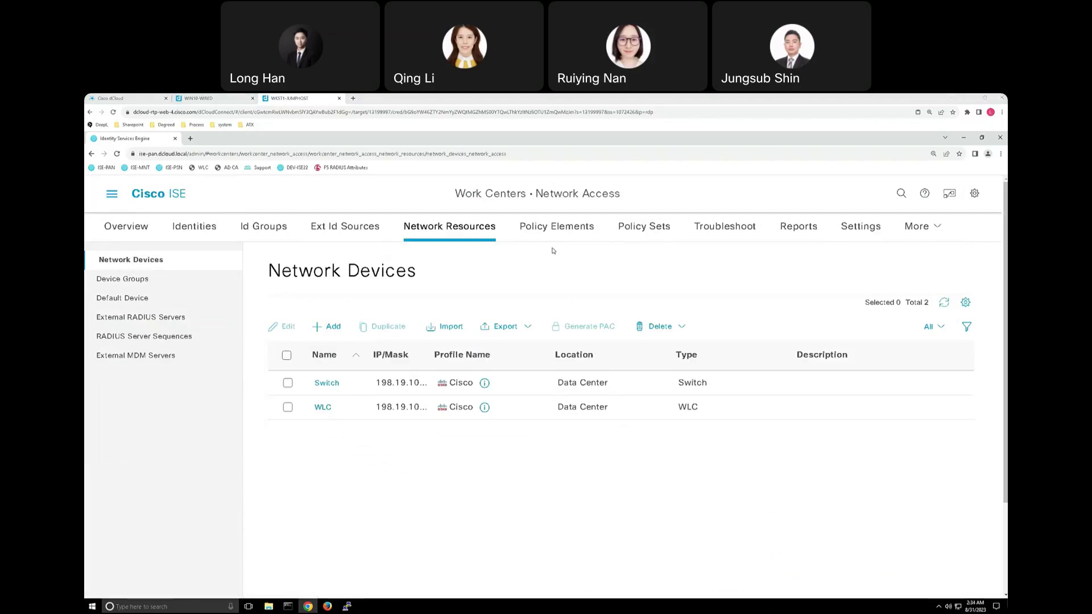
# Move from Policy Elements to Policy Sets and view the Default policy set.
pyautogui.click(587, 232)
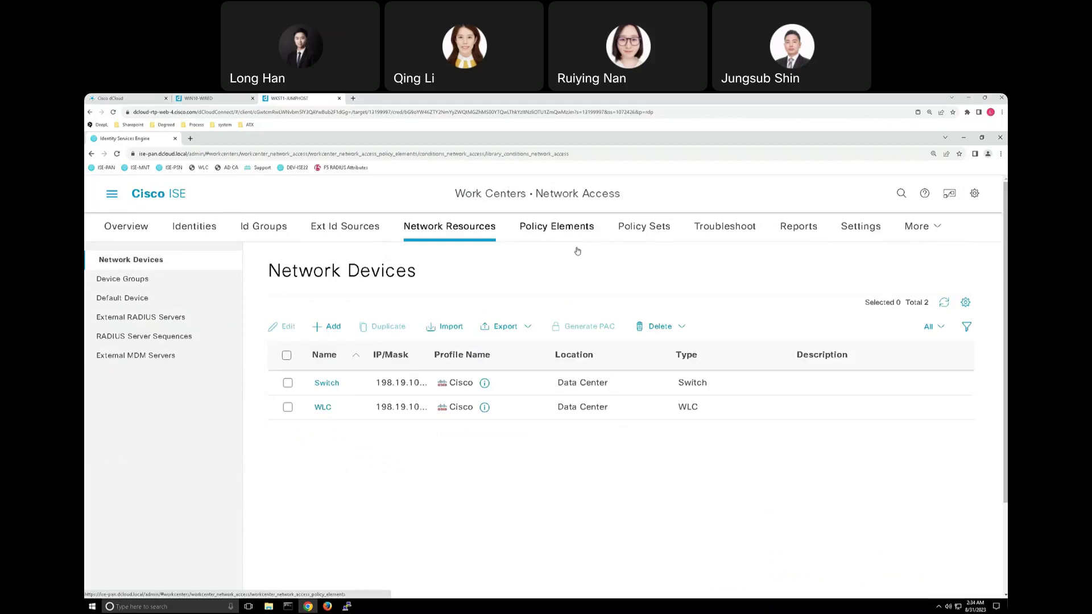
pyautogui.click(634, 236)
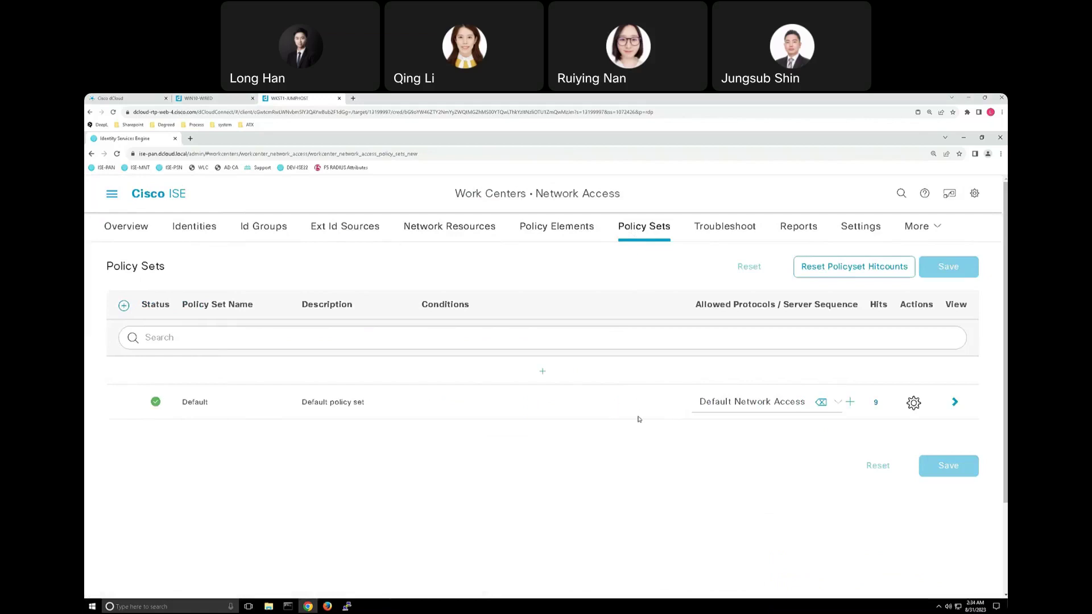
pyautogui.click(955, 404)
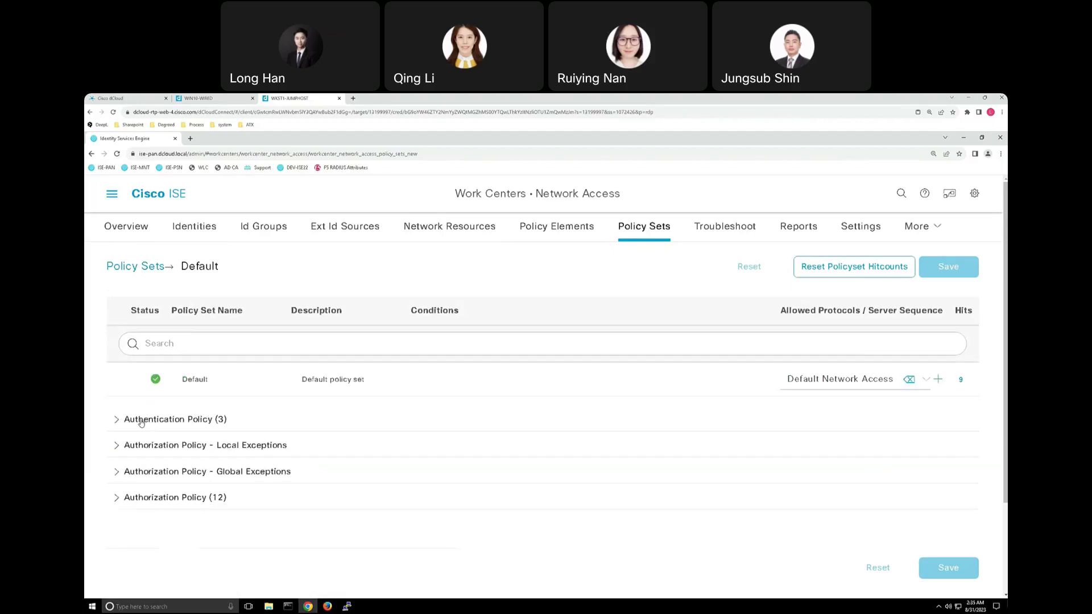
# Expand the Default policy set's three Authentication Policy rules and scroll through them.
pyautogui.click(173, 425)
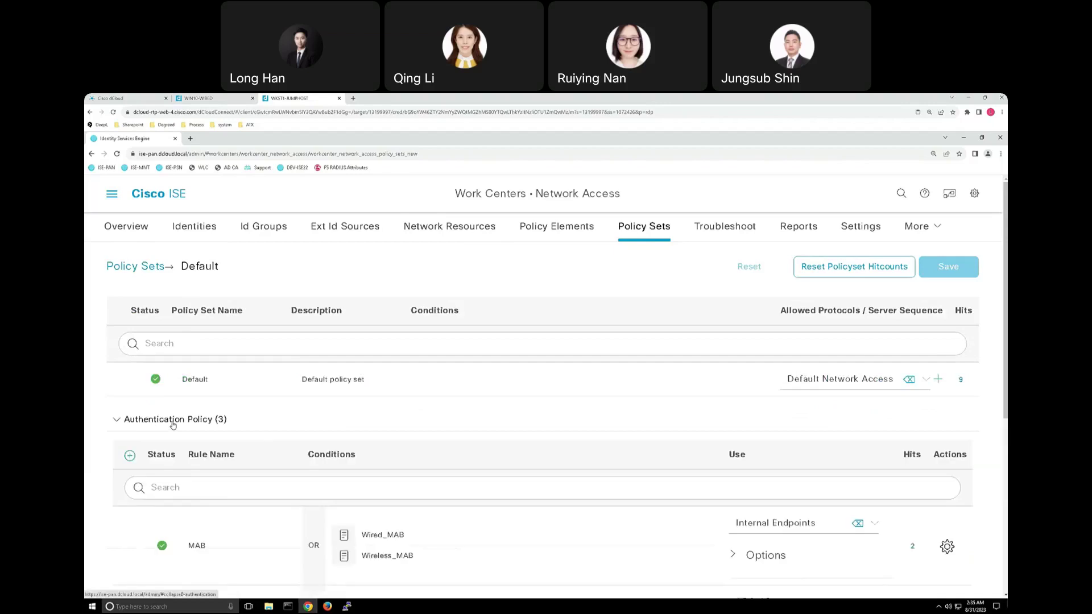
pyautogui.scroll(-1, 186, 410)
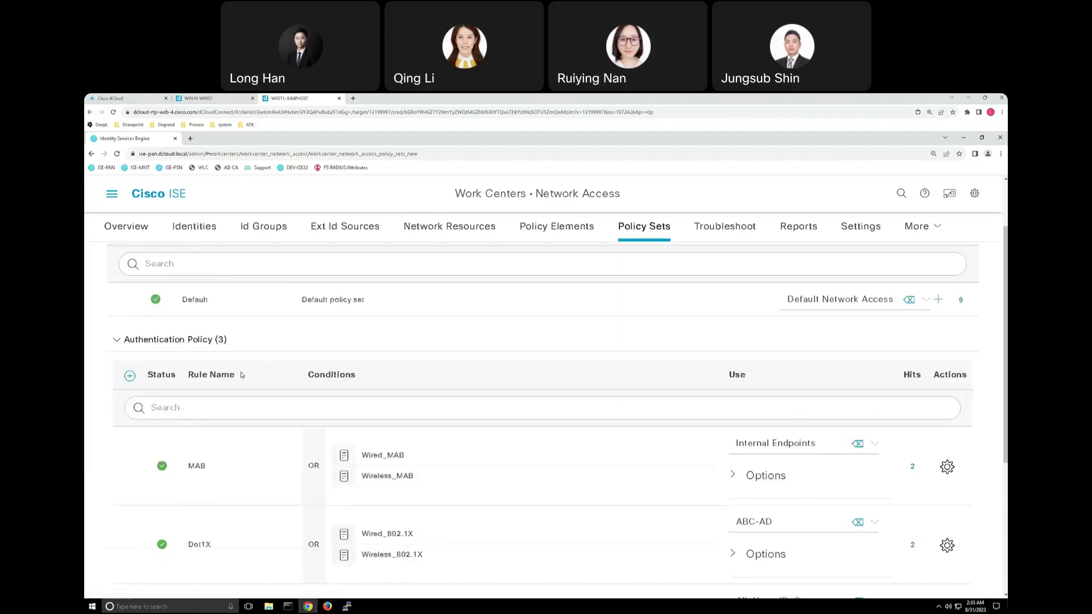
pyautogui.scroll(-1, 242, 375)
pyautogui.scroll(-1, 254, 358)
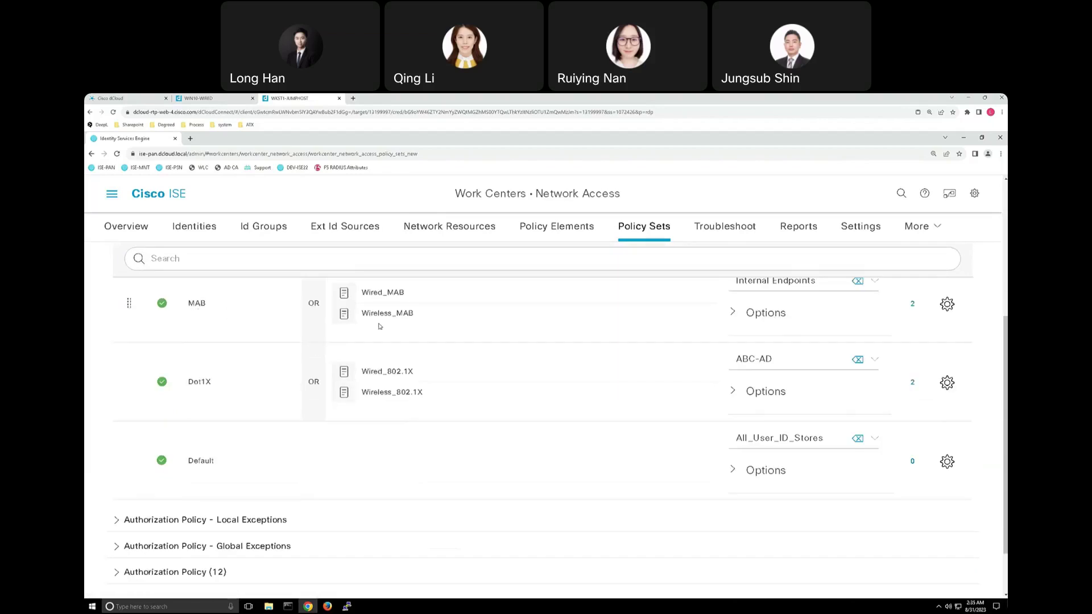
pyautogui.scroll(1, 385, 344)
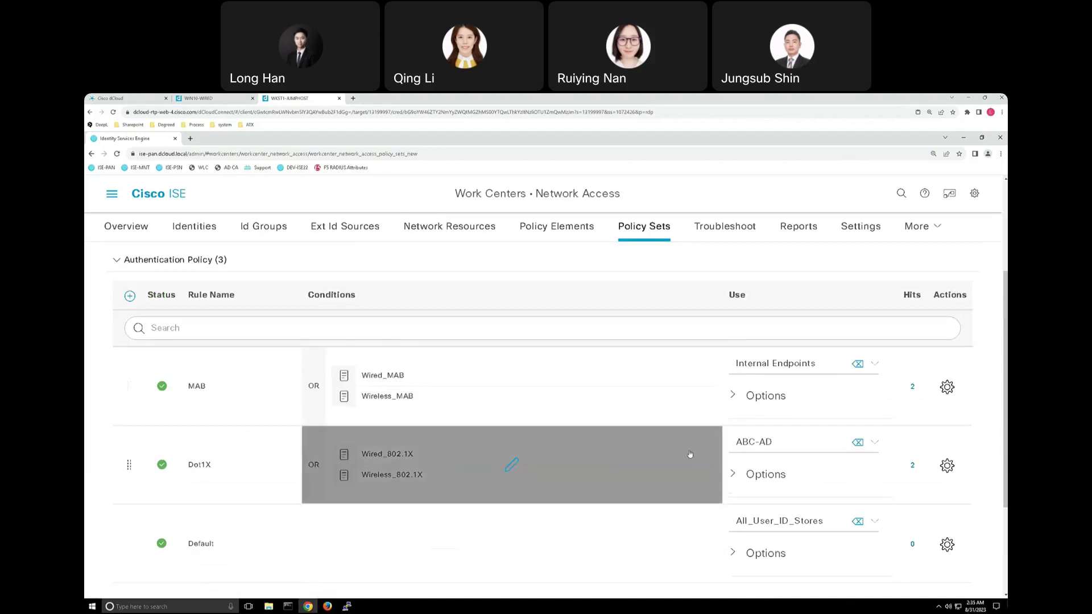
# Reveal the failure-handling options of the MAB and Dot1X rules, down to the Default rule.
pyautogui.click(733, 397)
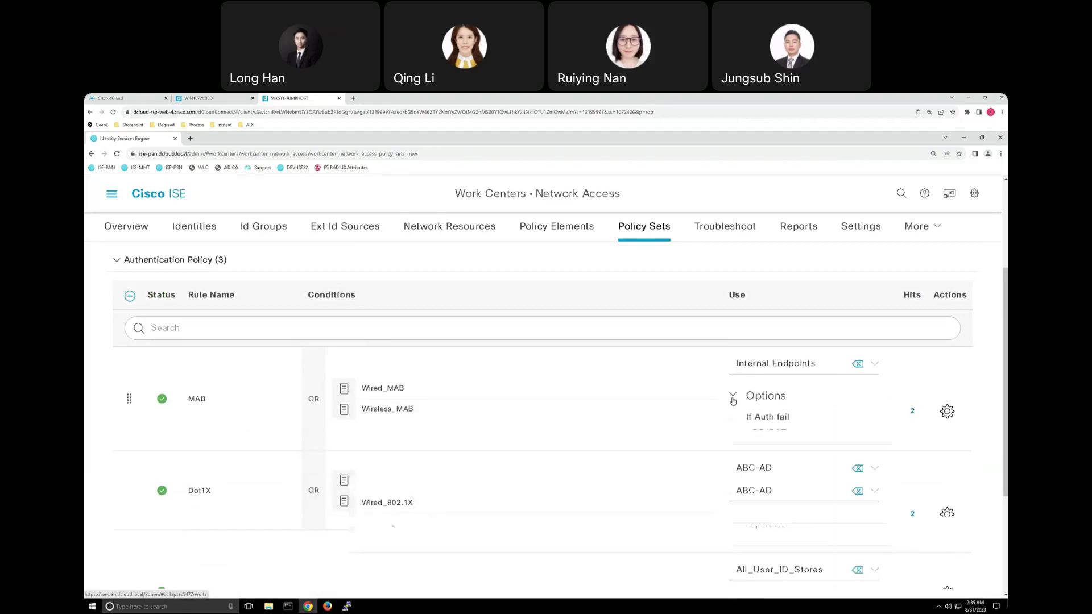
pyautogui.scroll(-1, 731, 393)
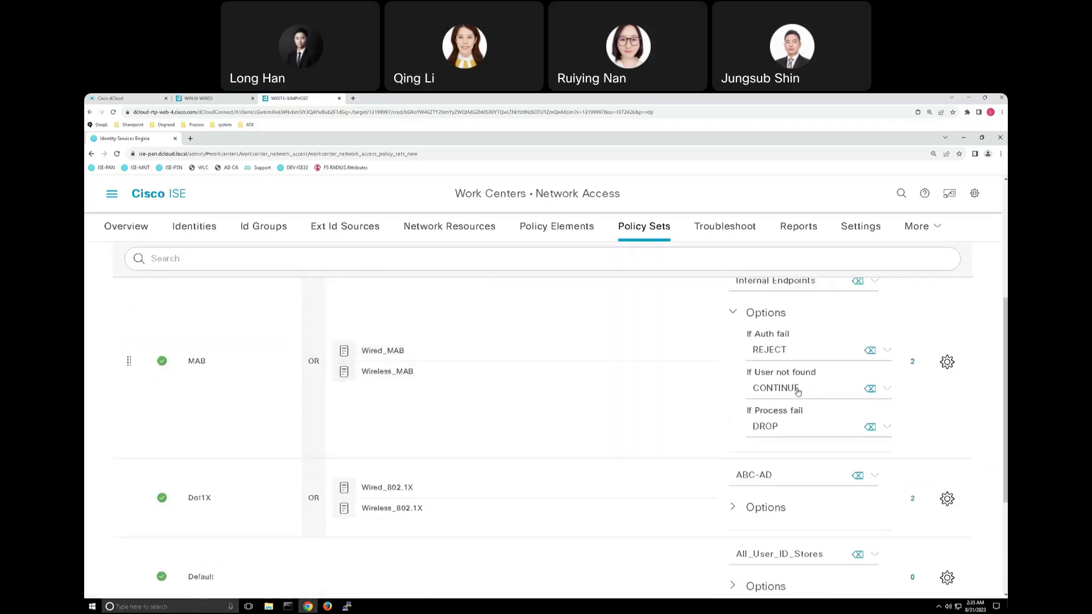
pyautogui.scroll(-1, 754, 392)
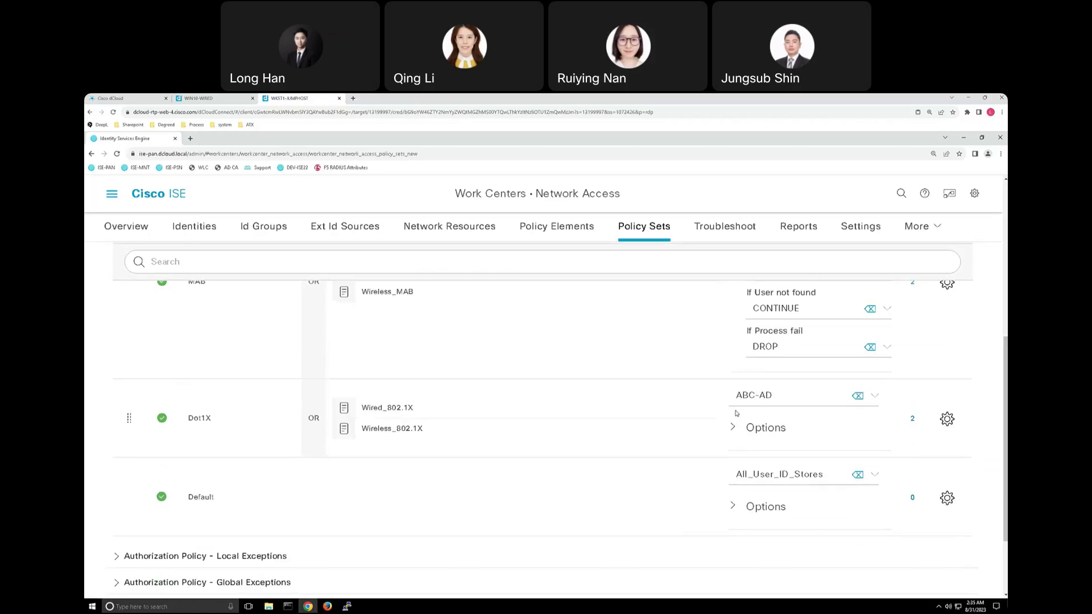
pyautogui.click(735, 429)
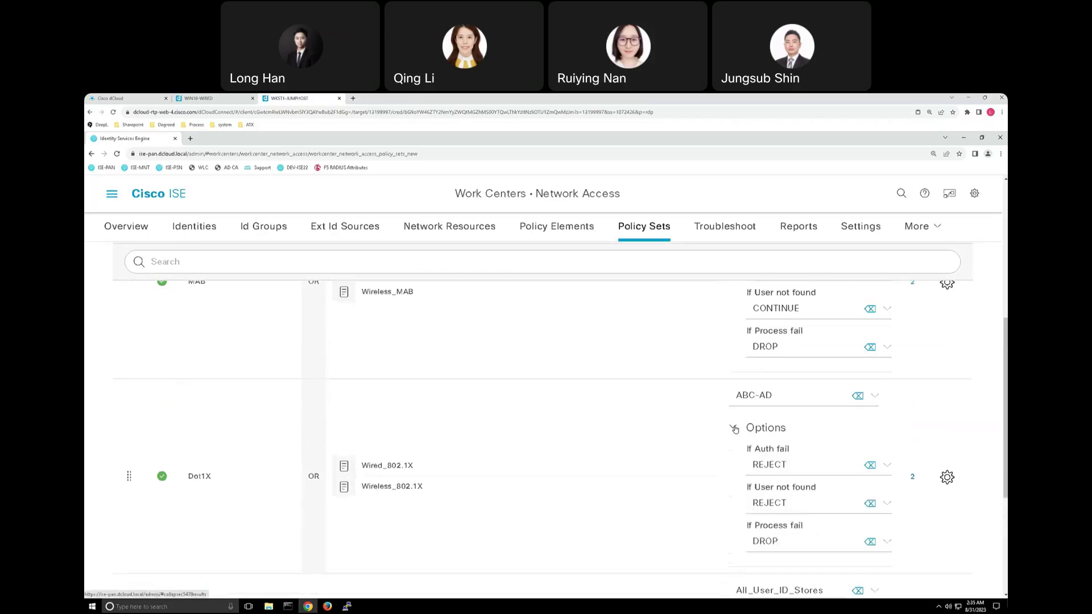
pyautogui.scroll(-1, 760, 396)
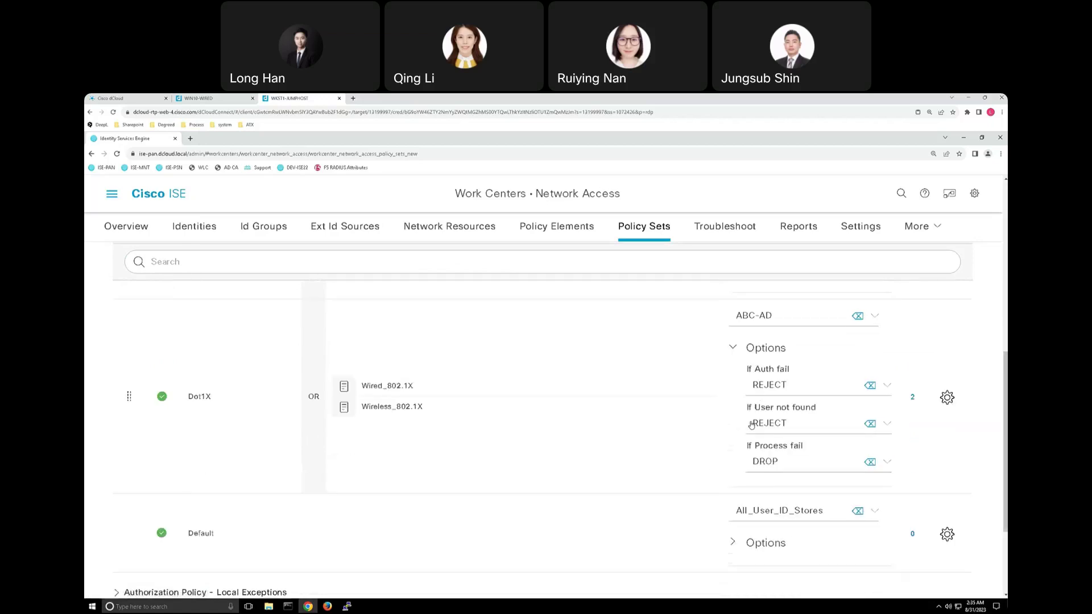
pyautogui.scroll(2, 740, 421)
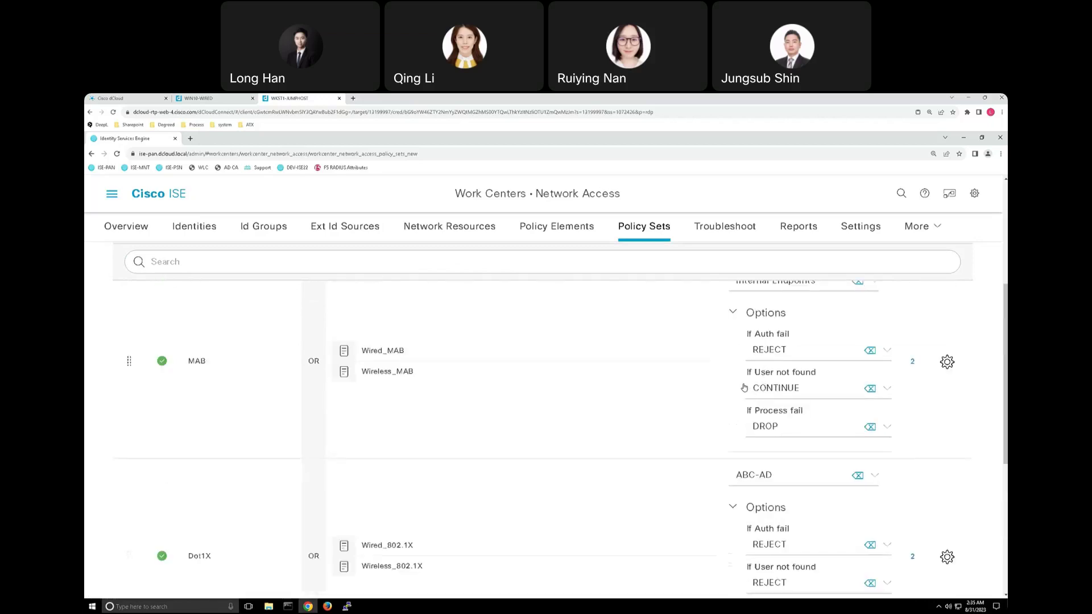
pyautogui.scroll(-1, 734, 387)
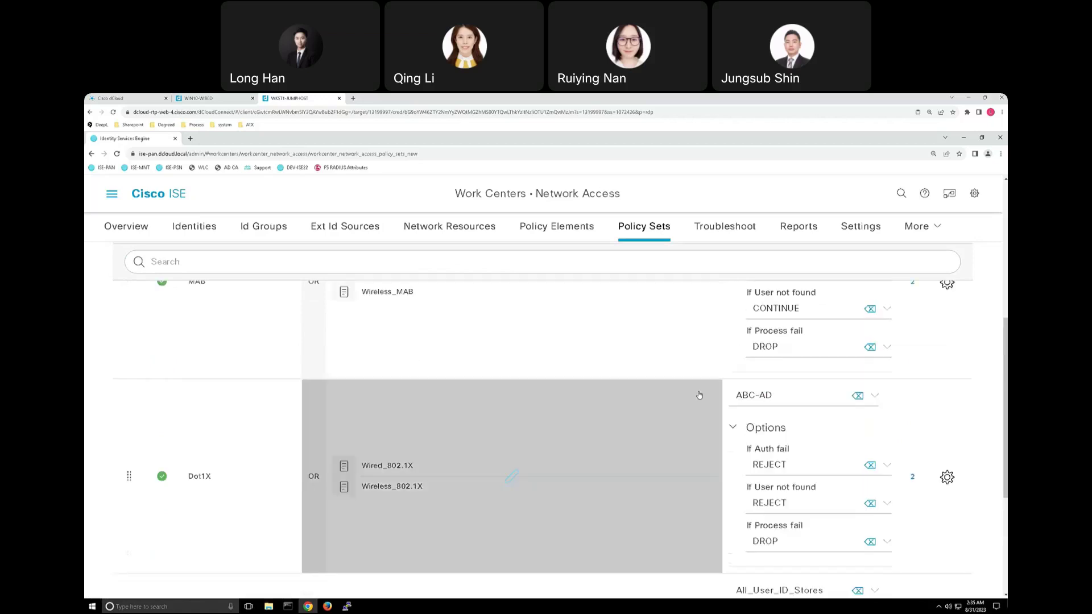
pyautogui.scroll(-1, 696, 398)
pyautogui.scroll(-2, 693, 400)
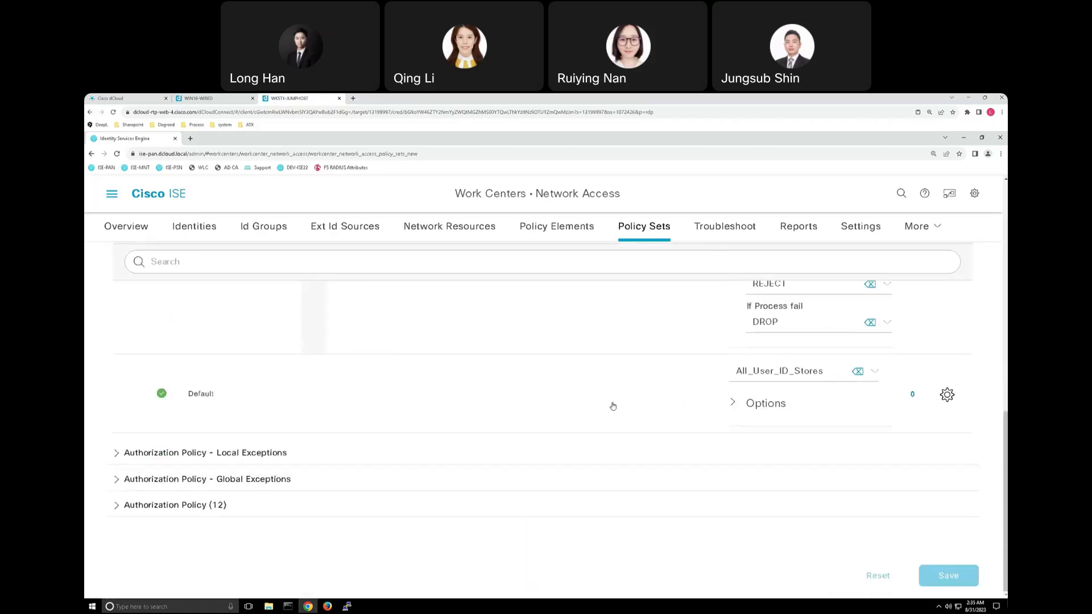
pyautogui.click(217, 505)
pyautogui.scroll(-1, 458, 398)
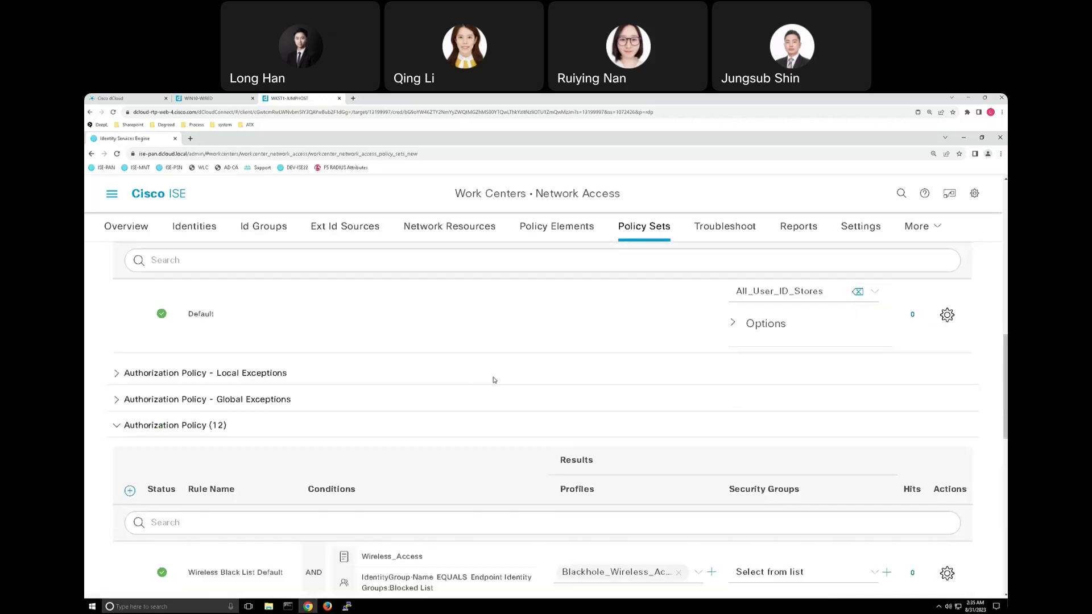
pyautogui.scroll(-3, 494, 384)
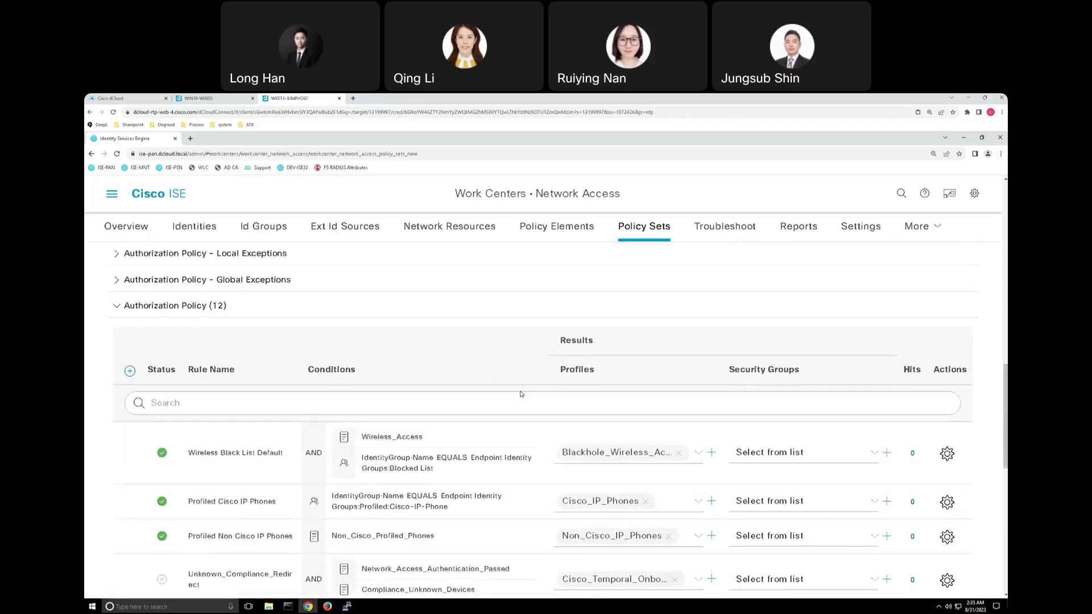
pyautogui.scroll(-1, 477, 425)
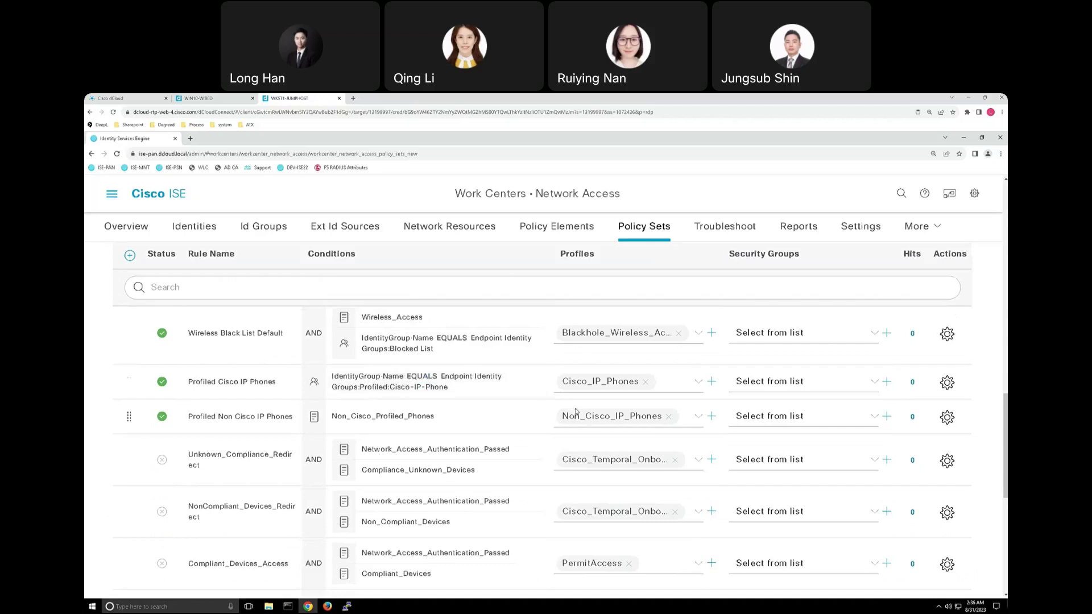
pyautogui.scroll(-2, 575, 412)
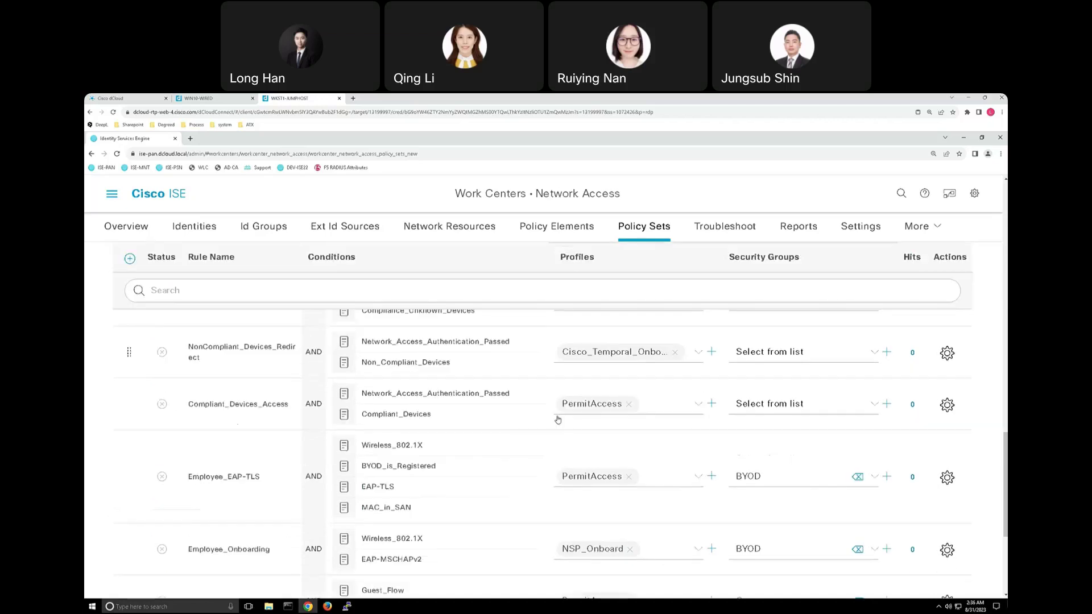
pyautogui.scroll(-2, 540, 418)
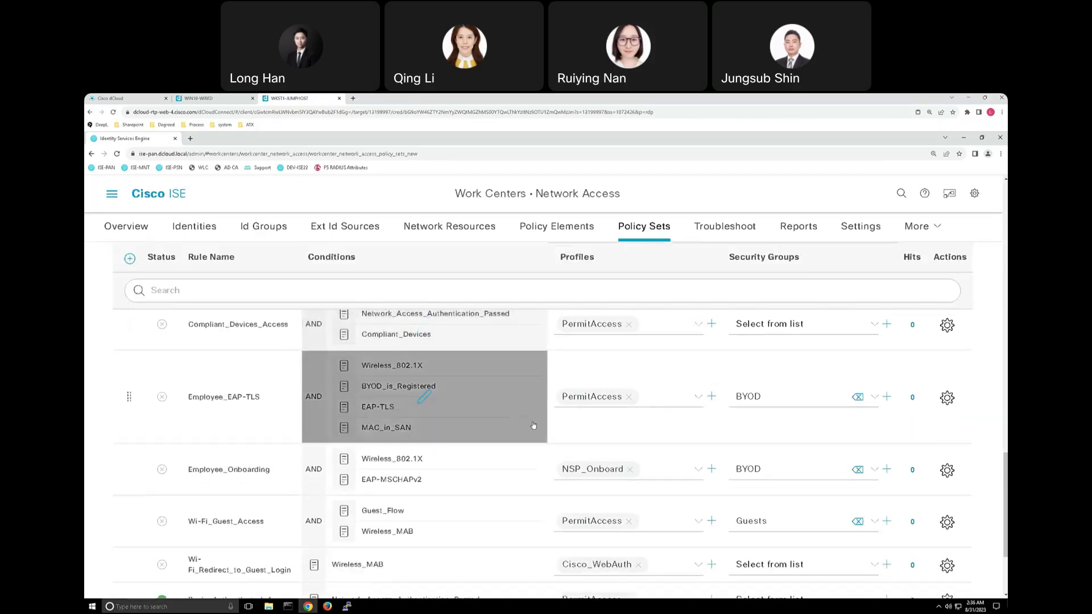
pyautogui.scroll(-2, 534, 425)
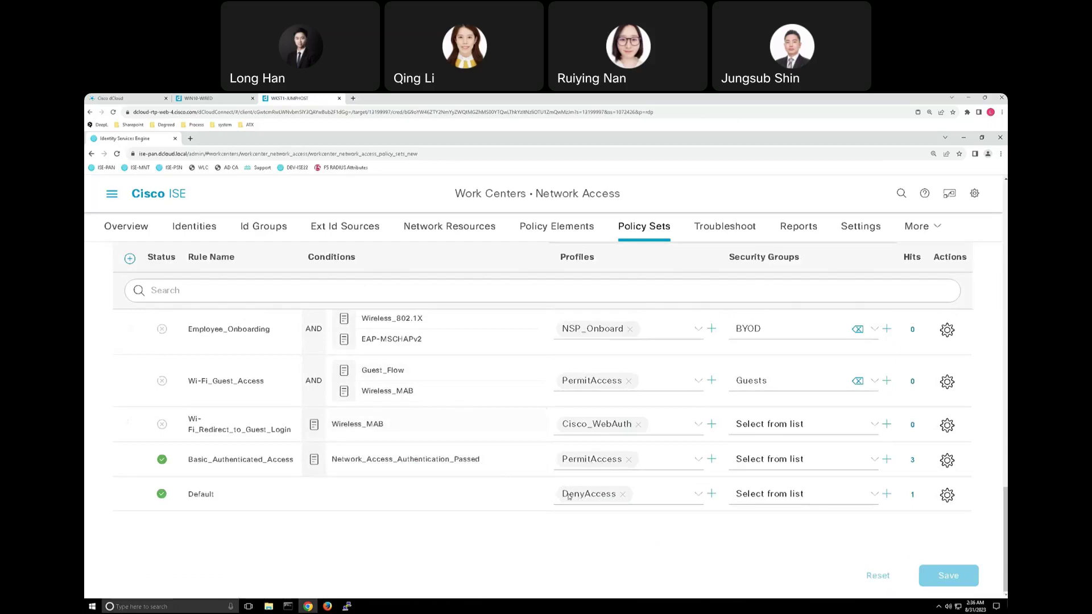
pyautogui.scroll(10, 567, 496)
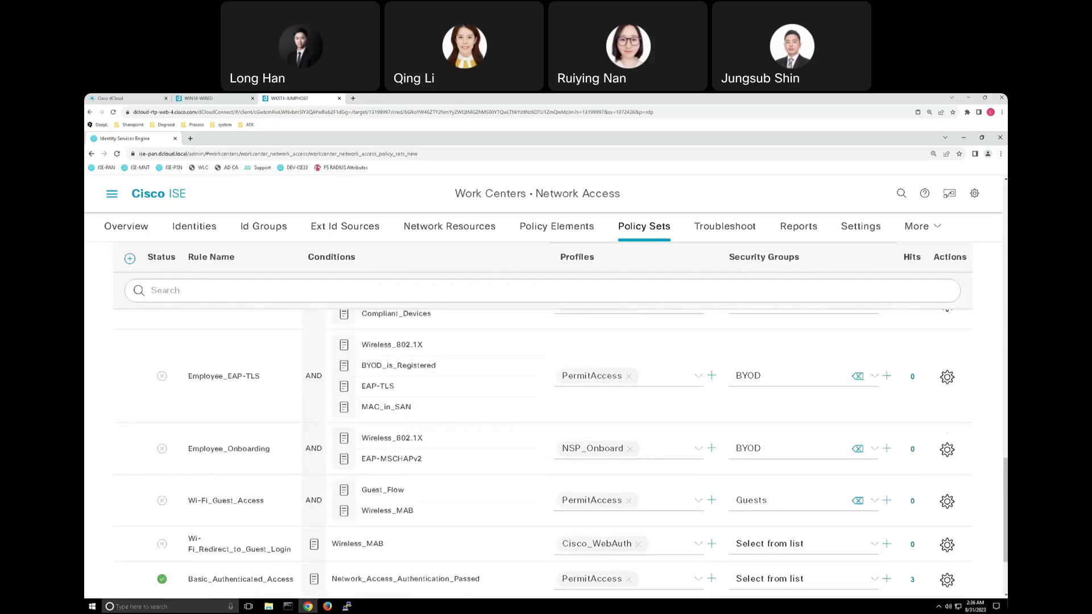
pyautogui.scroll(3, 542, 420)
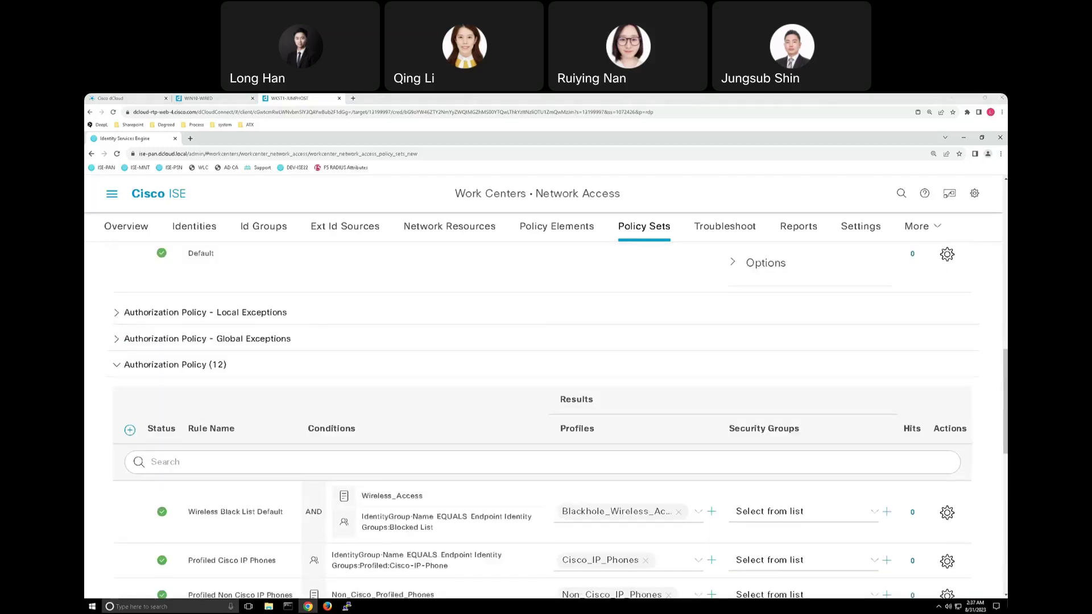
pyautogui.scroll(10, 764, 380)
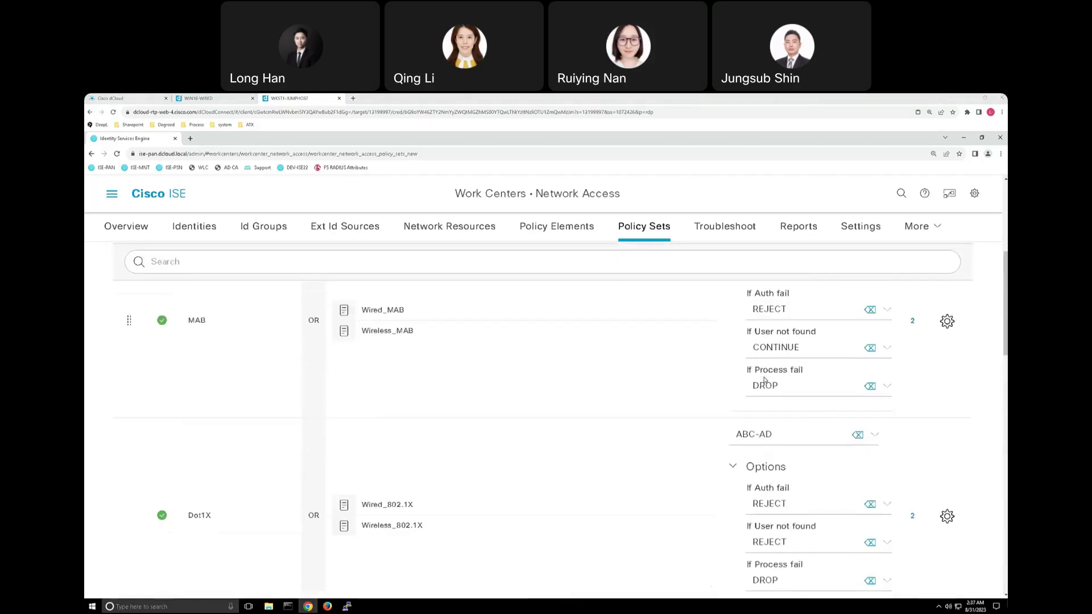
pyautogui.scroll(3, 765, 380)
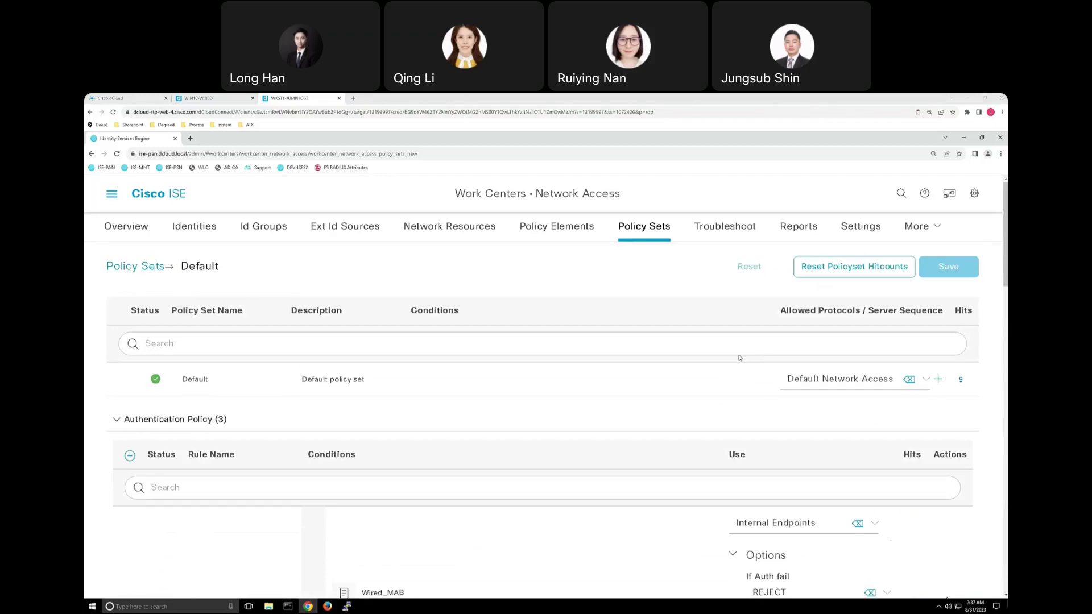
# Open RADIUS Live Logs from the Operations section of the main menu.
pyautogui.click(112, 194)
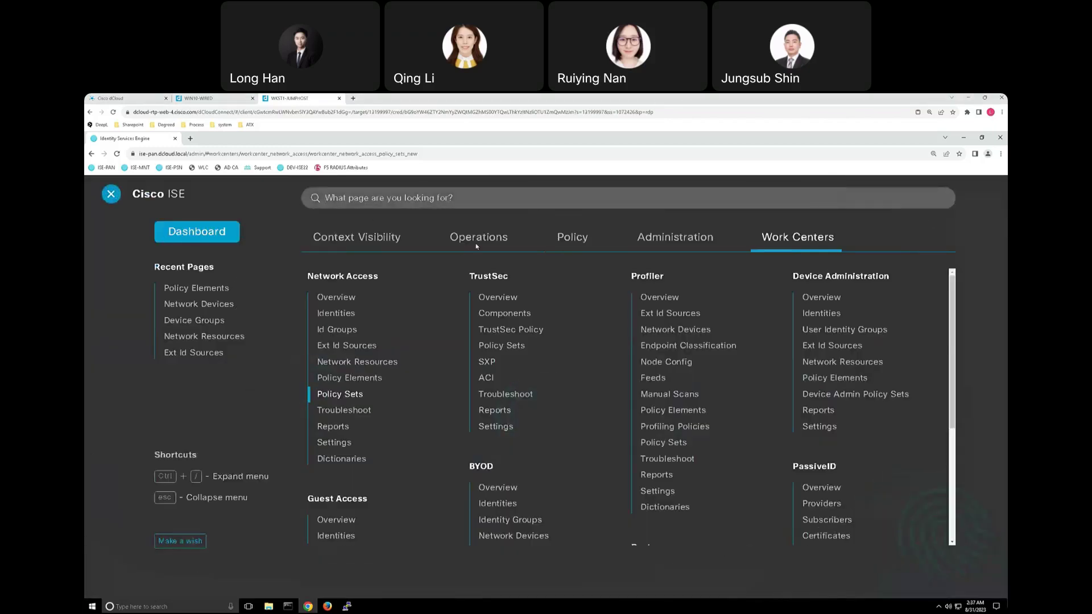
pyautogui.click(477, 244)
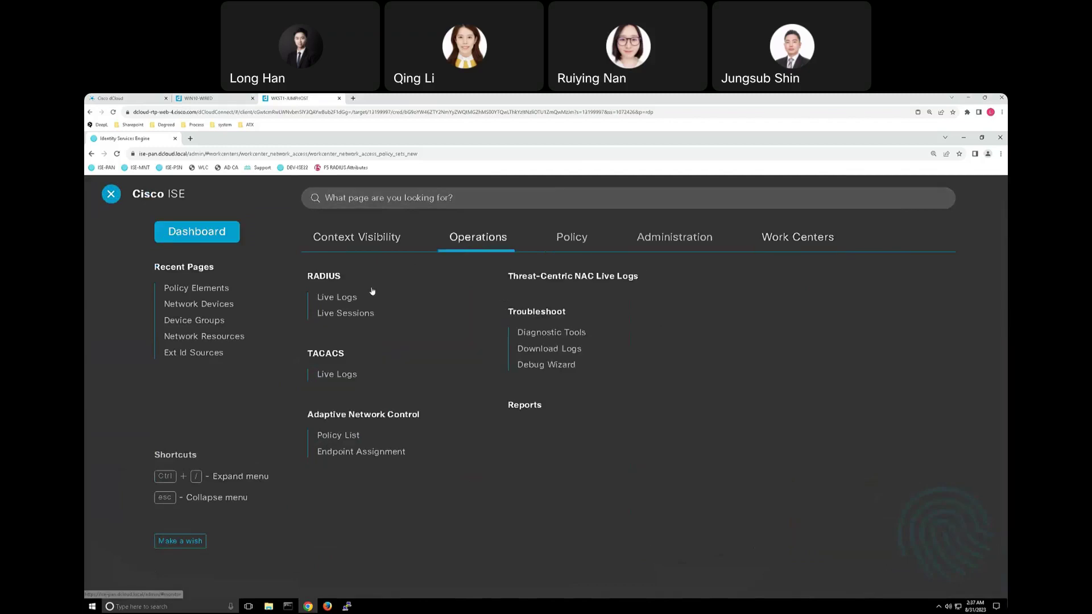
pyautogui.click(343, 299)
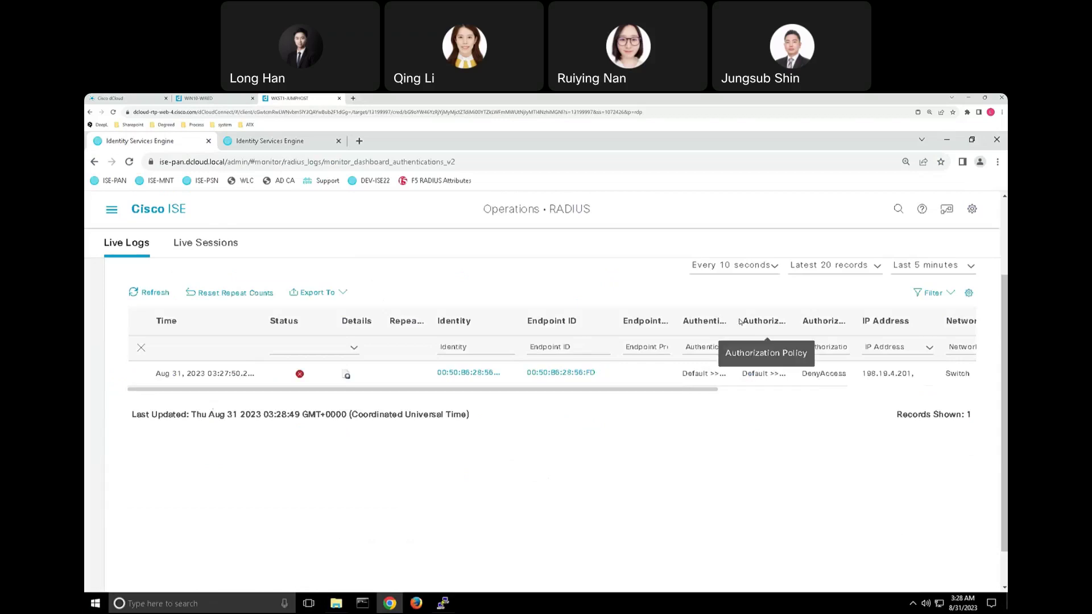
# Widen both policy columns to read Default >> MAB and Default >> Default with DenyAccess.
pyautogui.moveTo(737, 316); pyautogui.dragTo(755, 316)
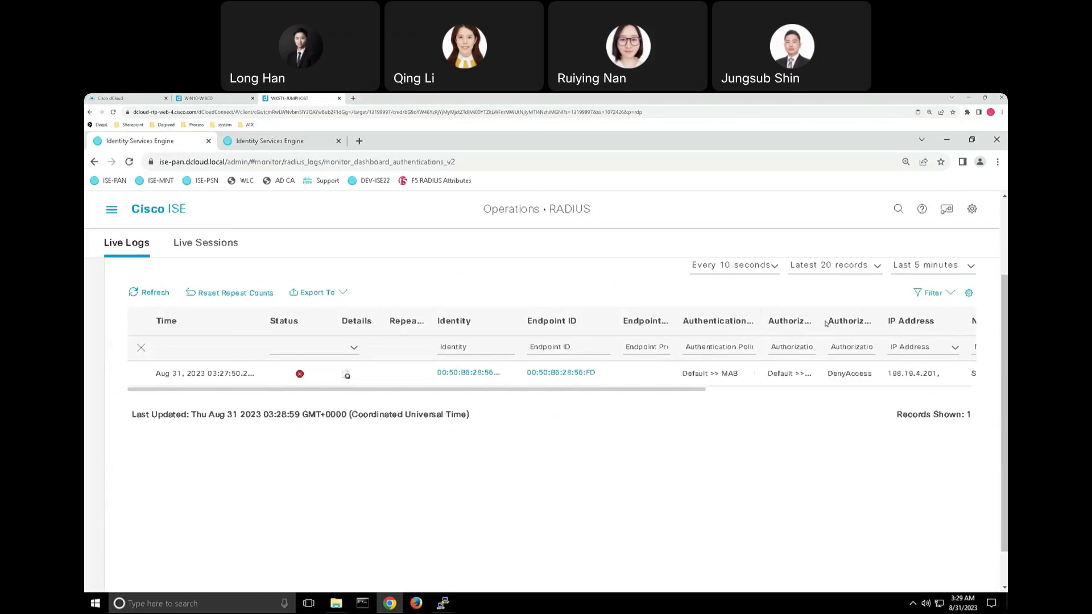
pyautogui.moveTo(822, 320); pyautogui.dragTo(853, 322)
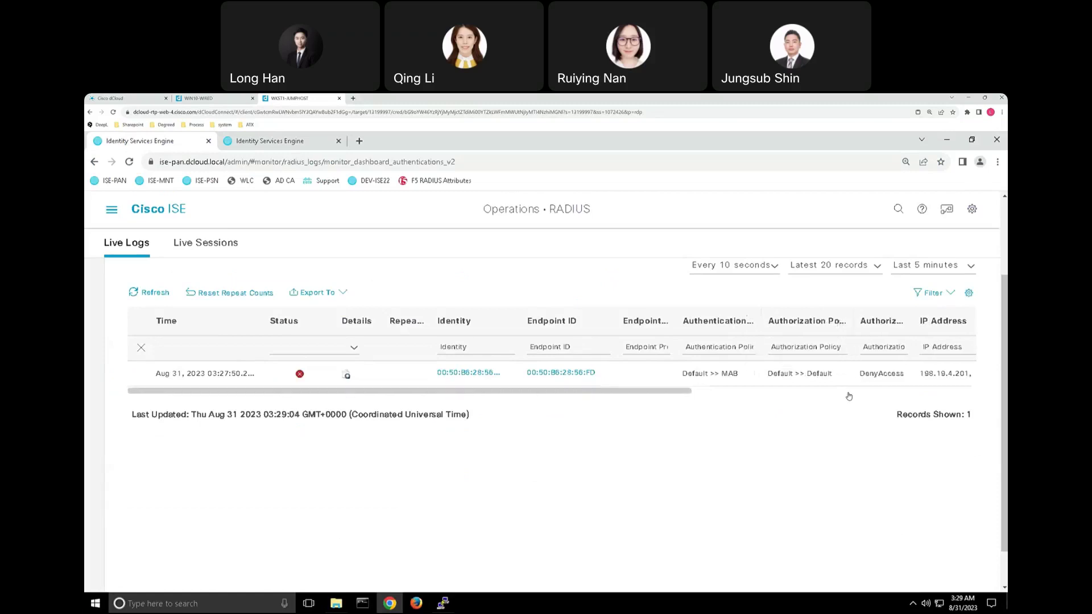
pyautogui.hscroll(2, 743, 394)
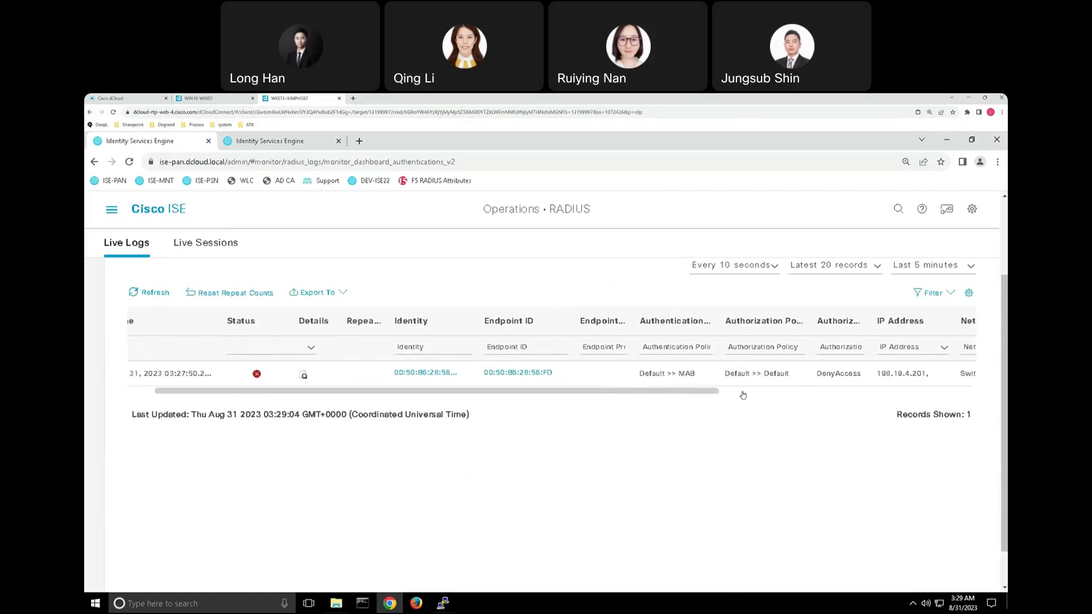
pyautogui.hscroll(2, 743, 394)
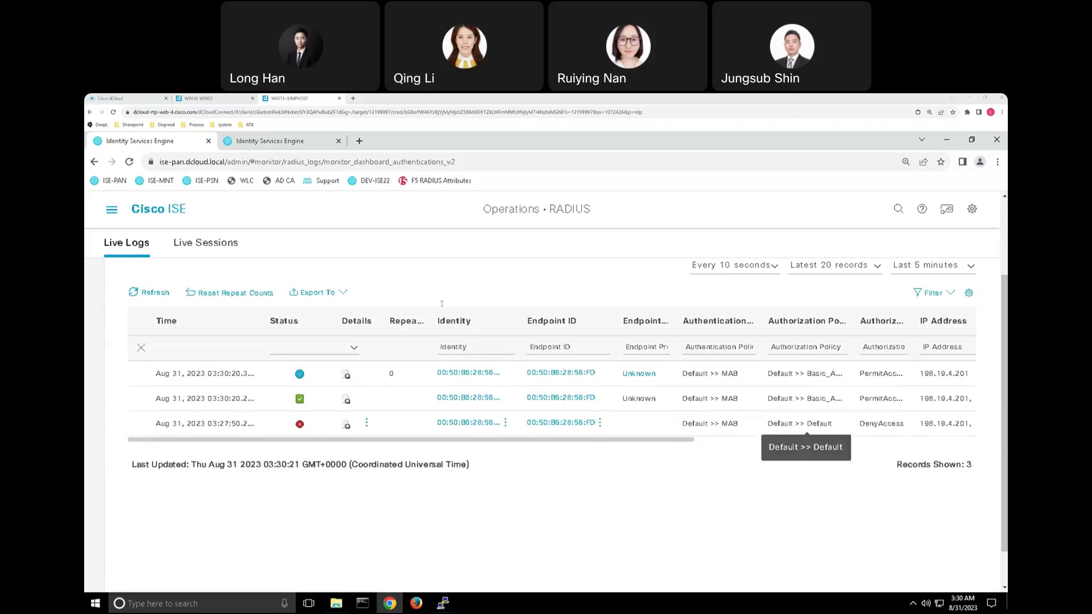
# On the other ISE tab, go to Policy > Policy Sets and open the Default set.
pyautogui.click(287, 143)
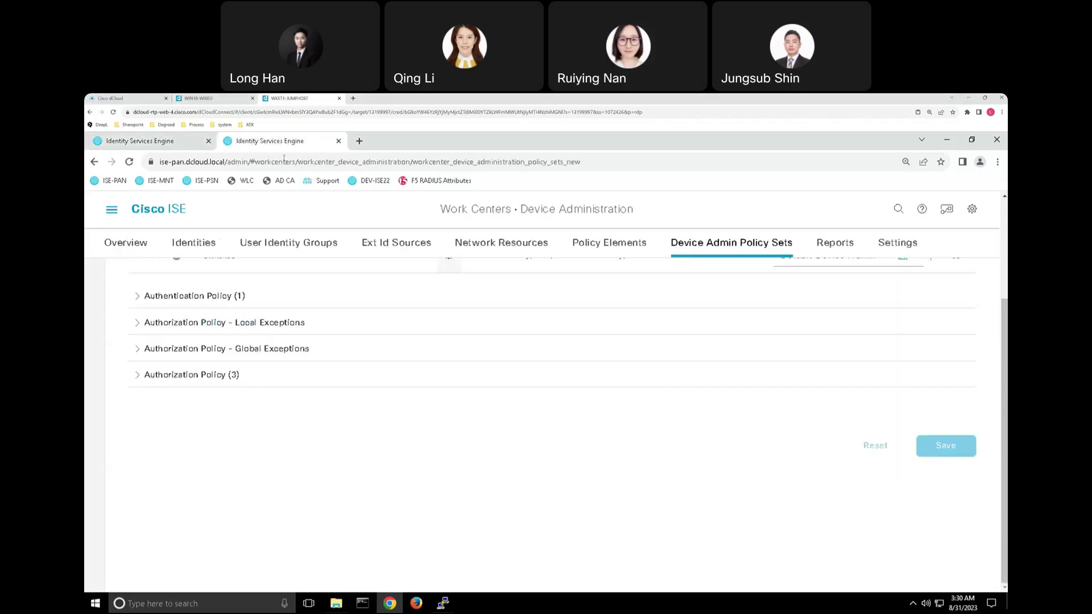
pyautogui.click(112, 209)
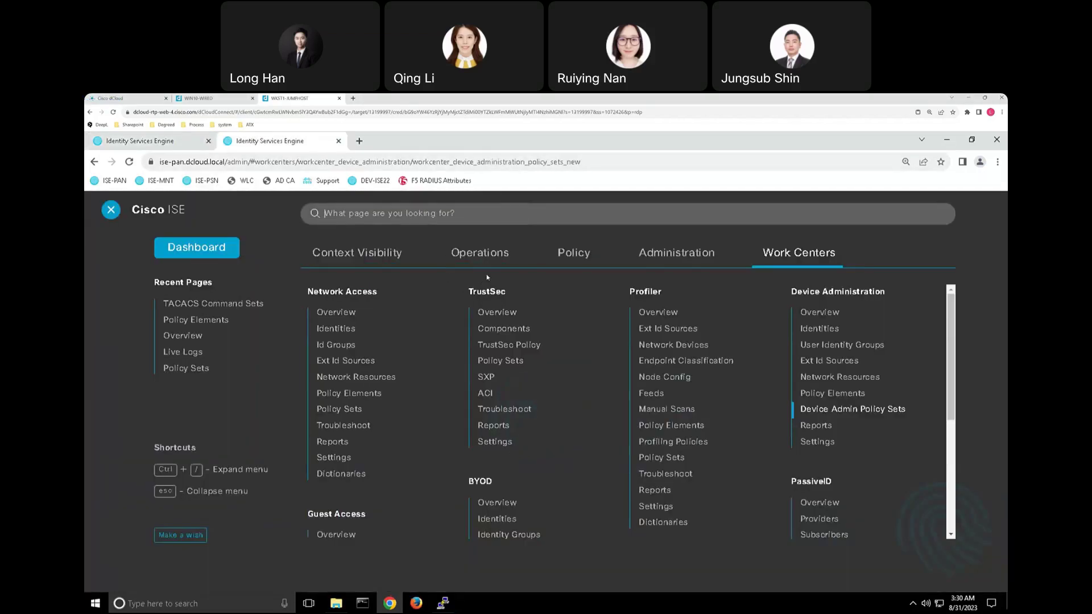
pyautogui.click(584, 253)
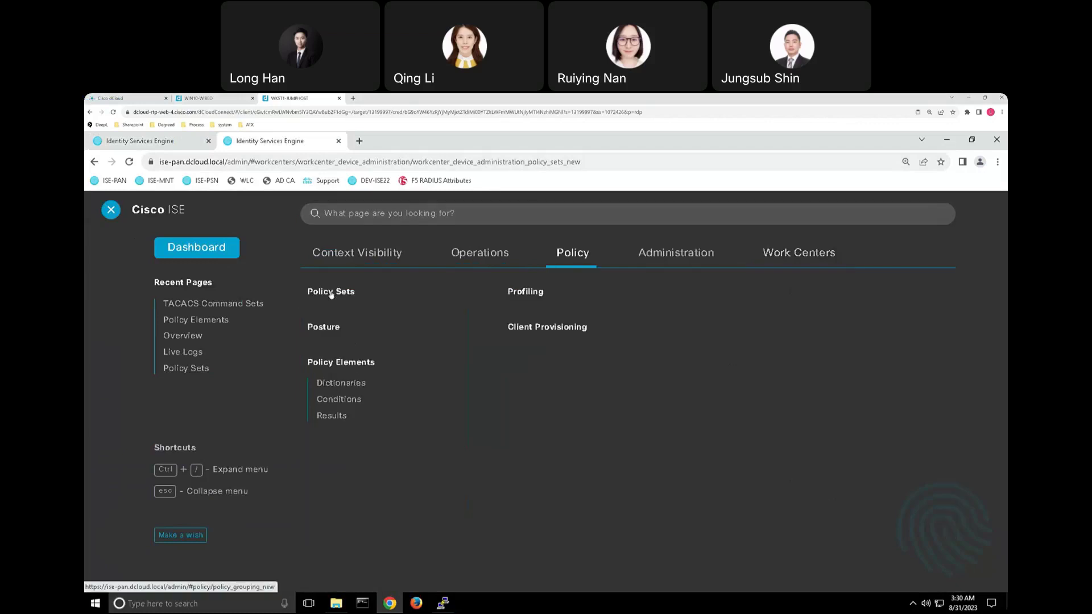
pyautogui.click(331, 293)
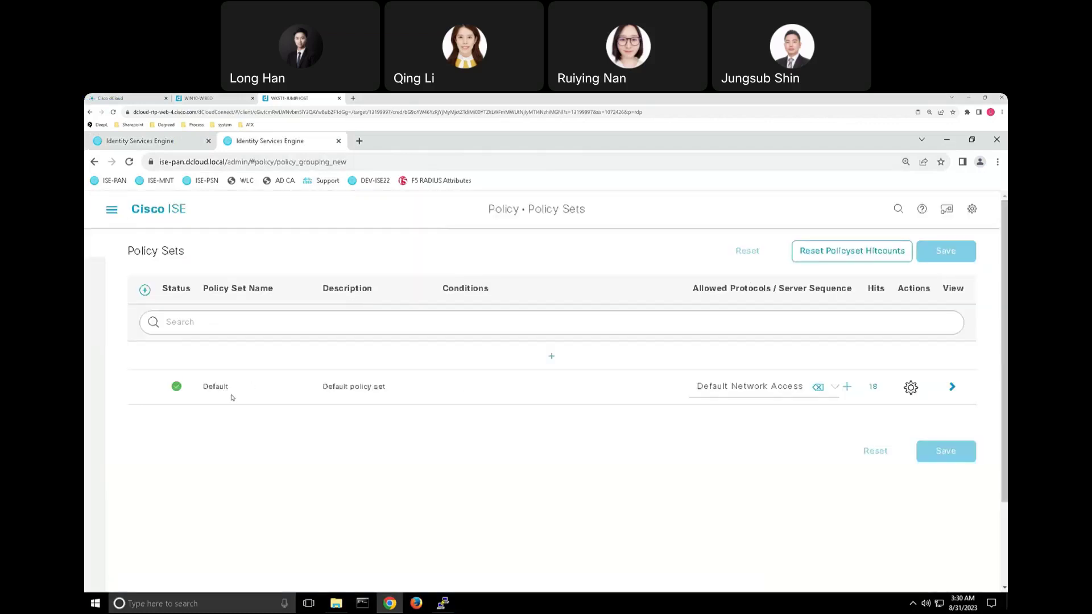
pyautogui.click(952, 388)
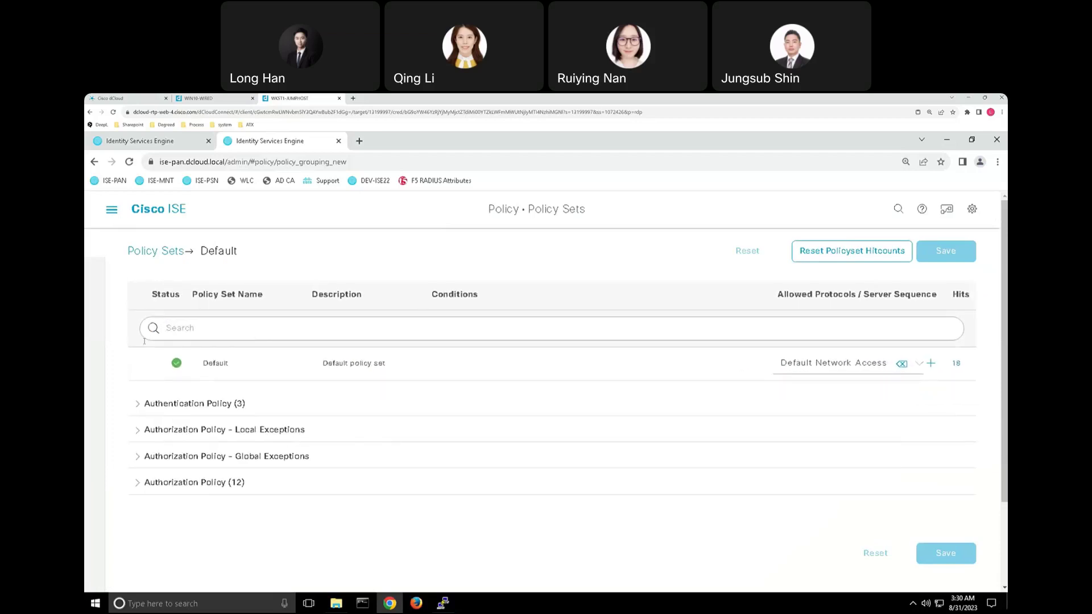
# Expand Authentication Policy (3) and show the MAB rule's REJECT, CONTINUE and DROP options.
pyautogui.click(138, 405)
pyautogui.scroll(-2, 267, 401)
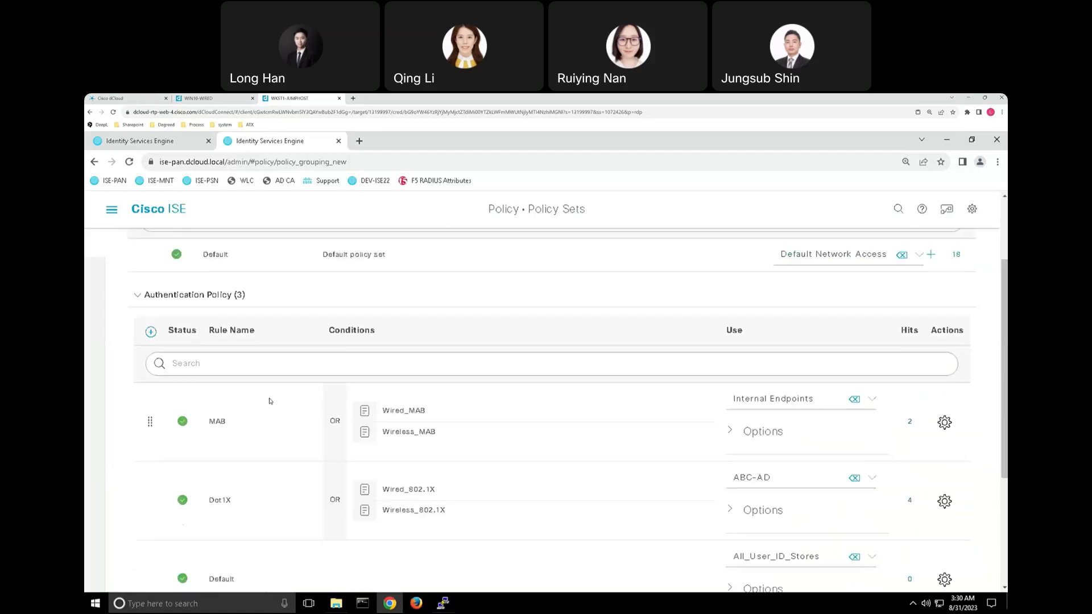
pyautogui.scroll(-2, 270, 409)
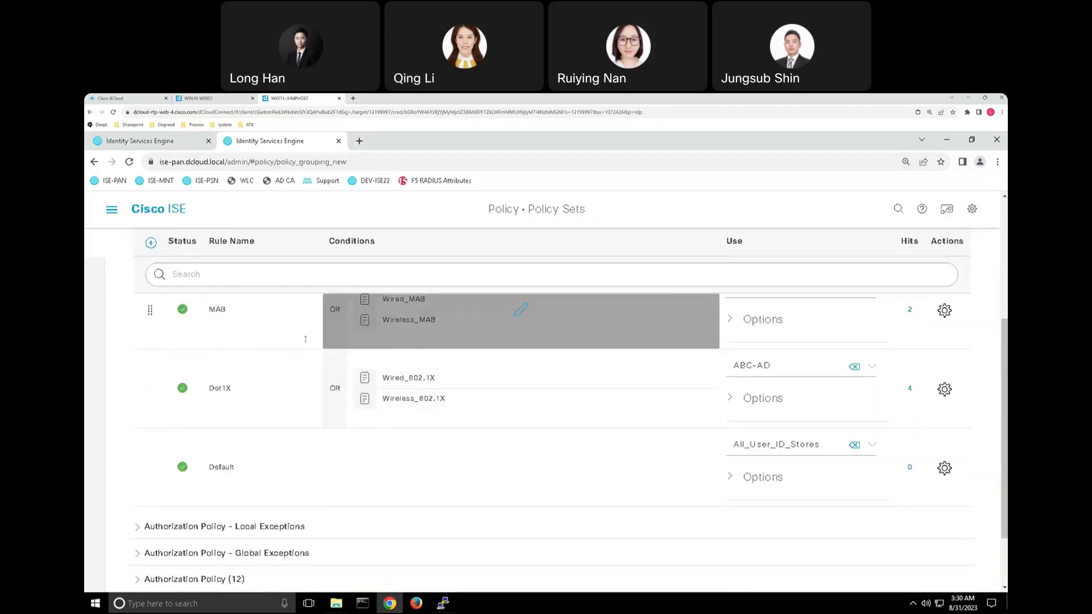
pyautogui.scroll(2, 313, 345)
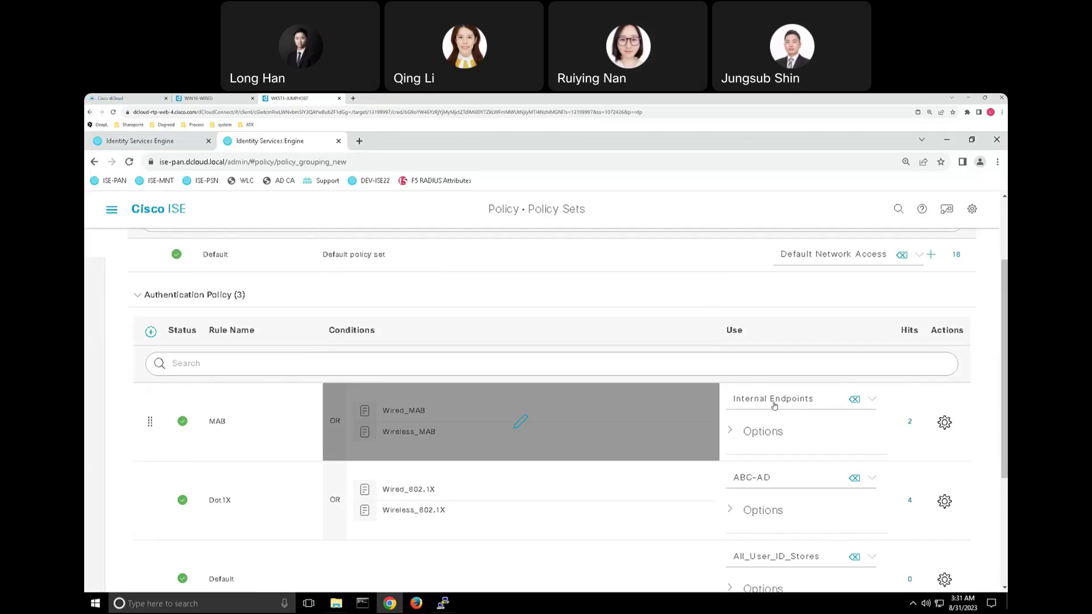
pyautogui.click(740, 409)
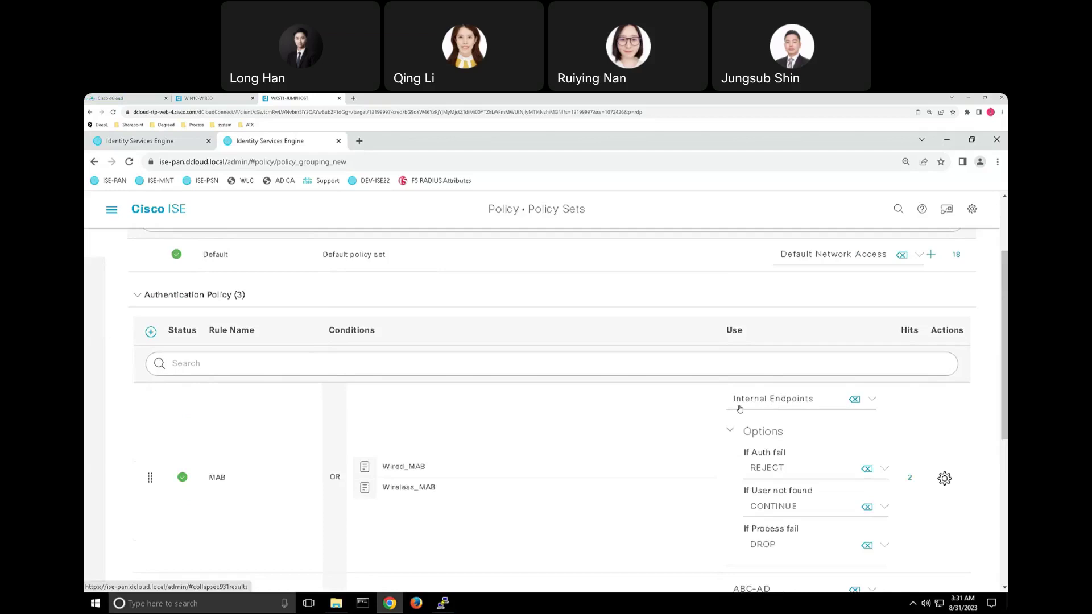
pyautogui.scroll(-2, 739, 409)
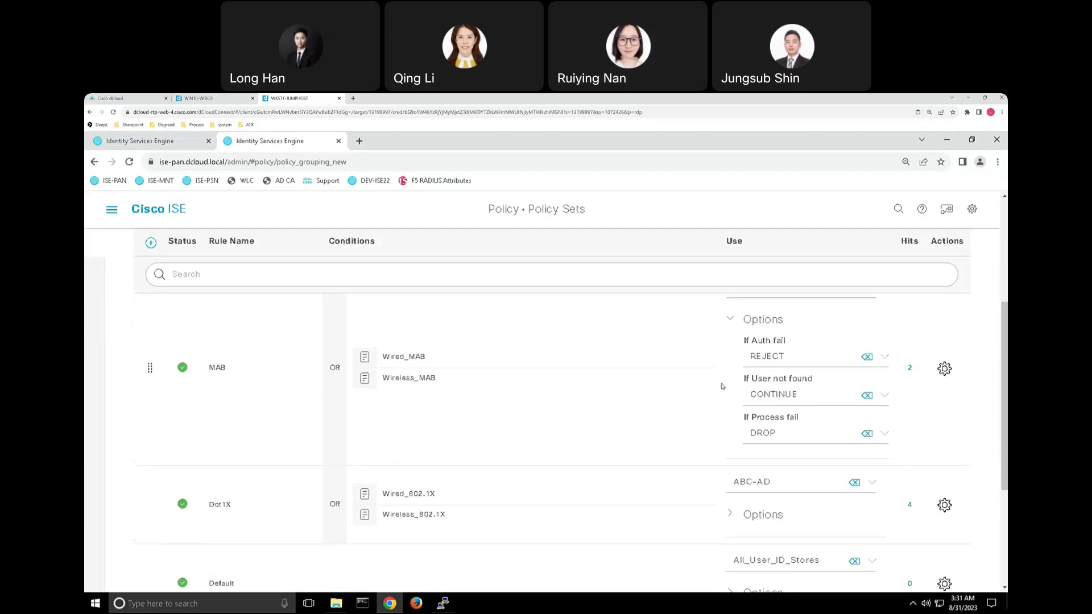
pyautogui.scroll(-4, 453, 426)
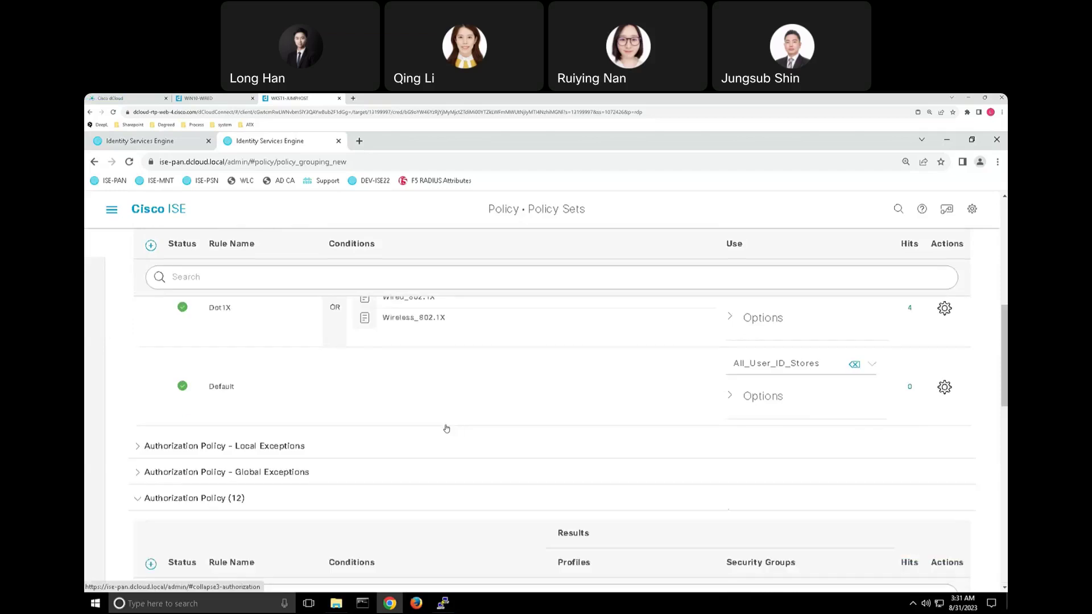
# Scroll through the Authorization Policy rules, then return to the RADIUS Live Logs tab.
pyautogui.scroll(-15, 447, 428)
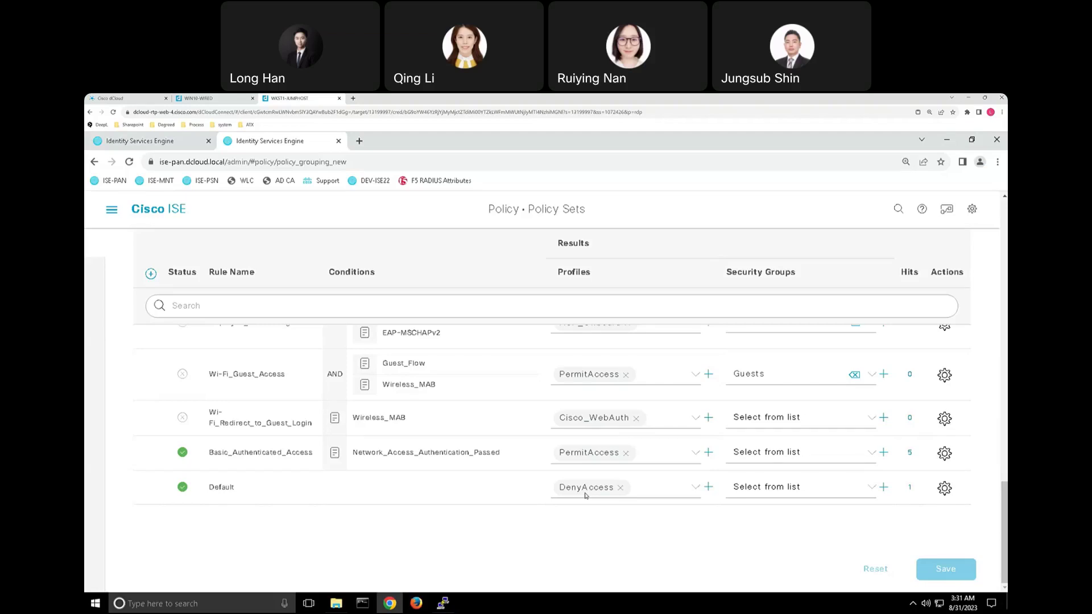
pyautogui.click(182, 142)
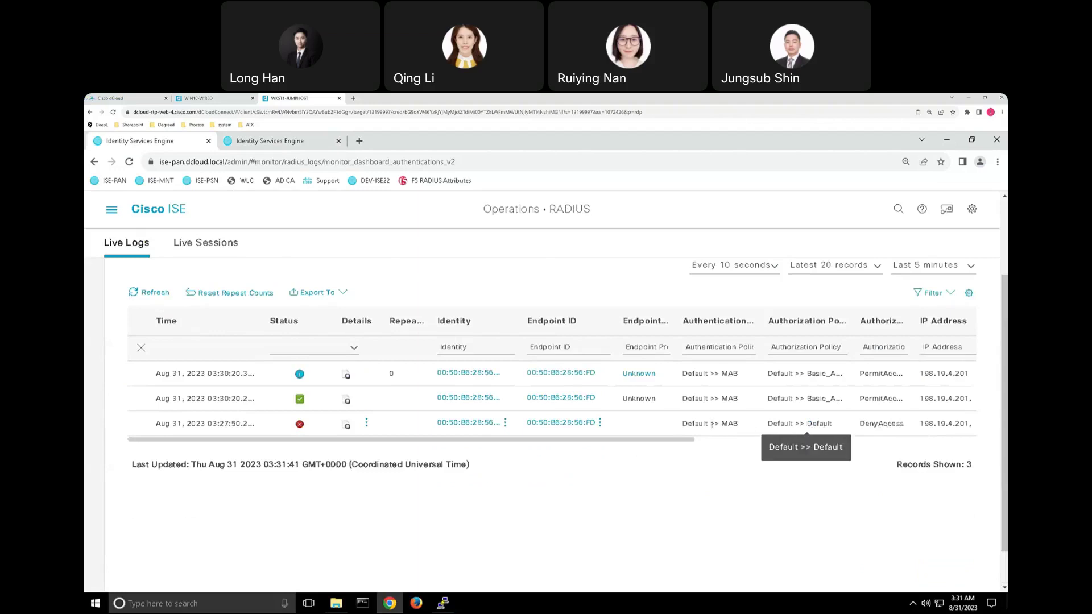
# Switch back to the Policy Sets tab and scroll up through its rules.
pyautogui.click(288, 143)
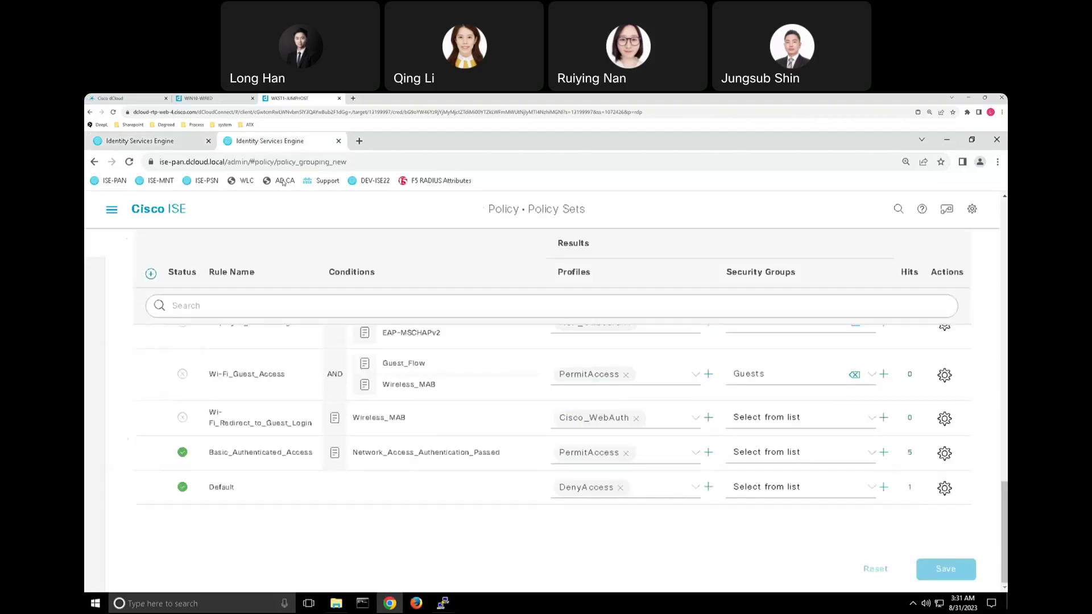
pyautogui.scroll(15, 703, 430)
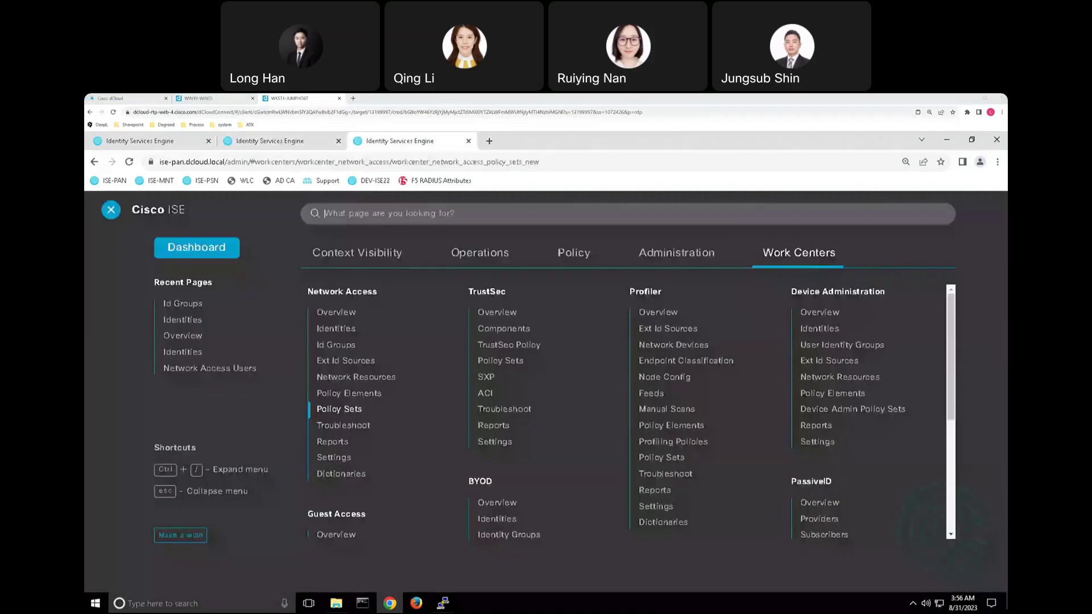
# Open Network Access Id Groups and view the Unknown endpoint group's single endpoint.
pyautogui.click(352, 347)
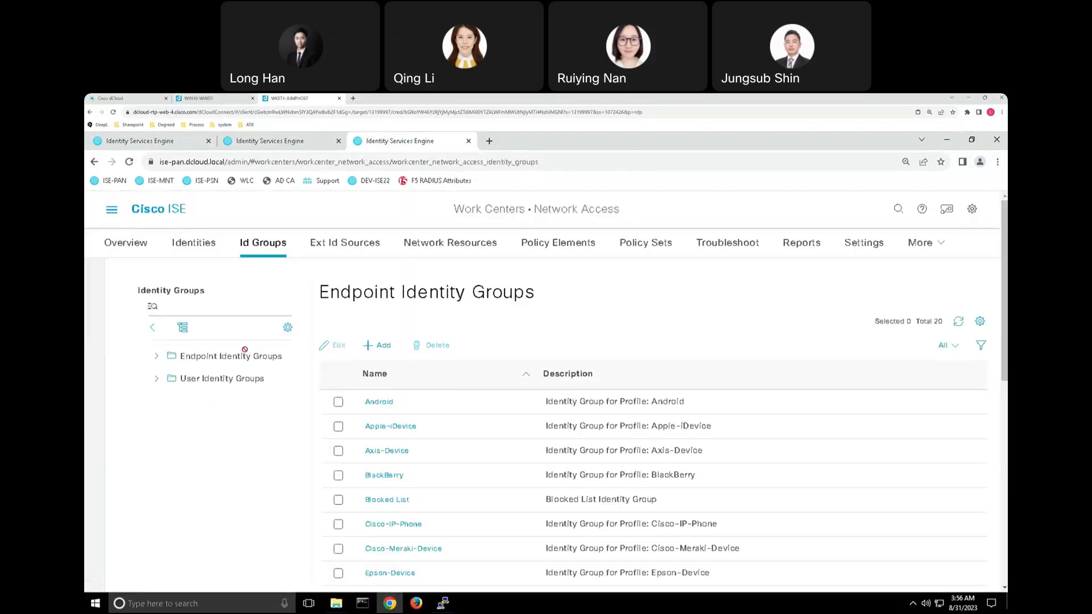
pyautogui.click(157, 358)
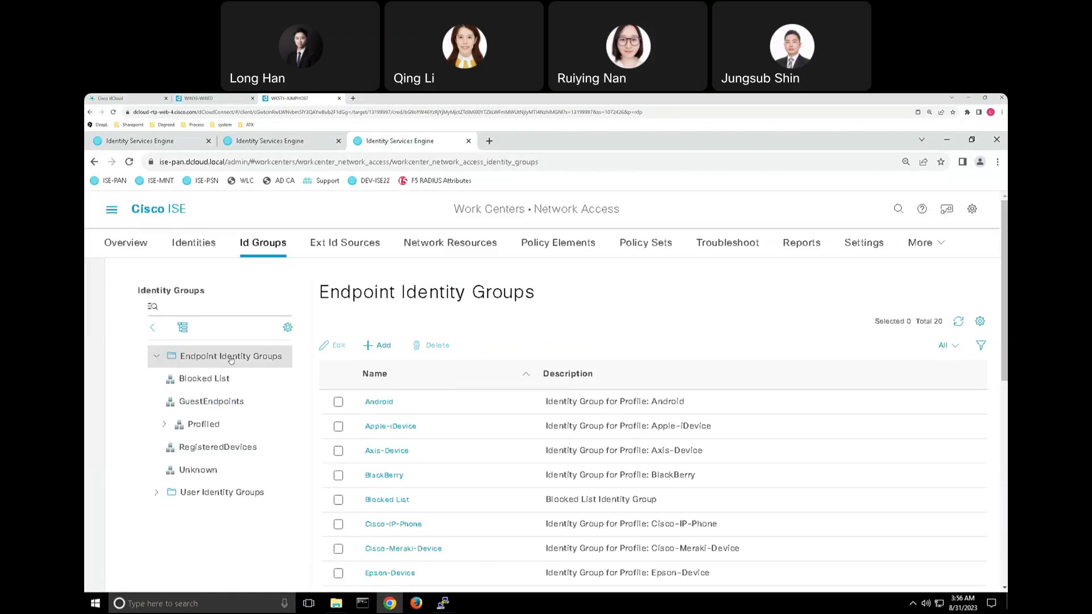
pyautogui.click(199, 470)
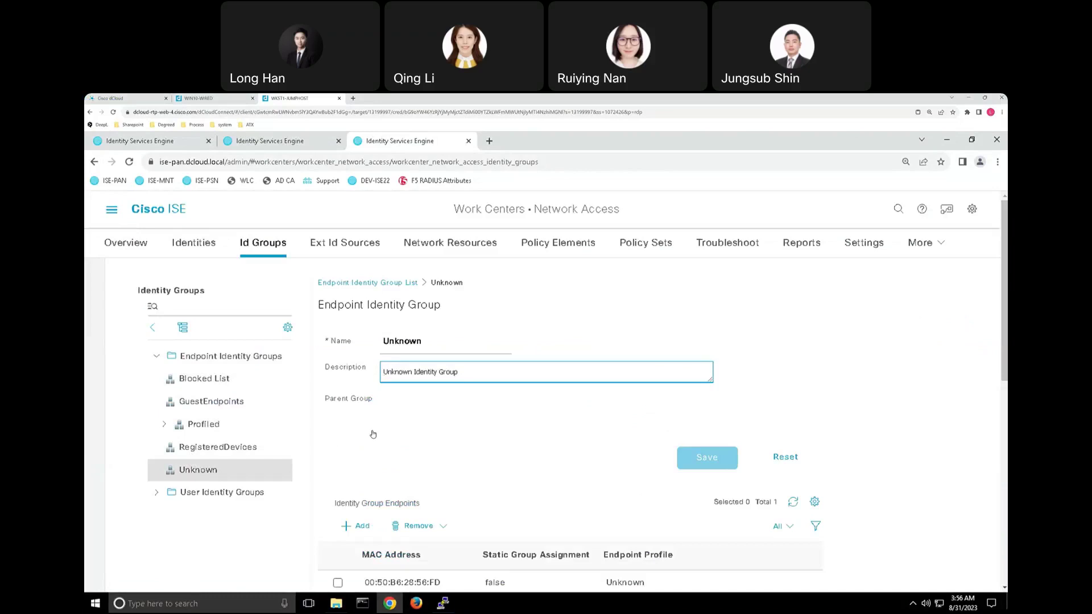
pyautogui.scroll(-2, 371, 432)
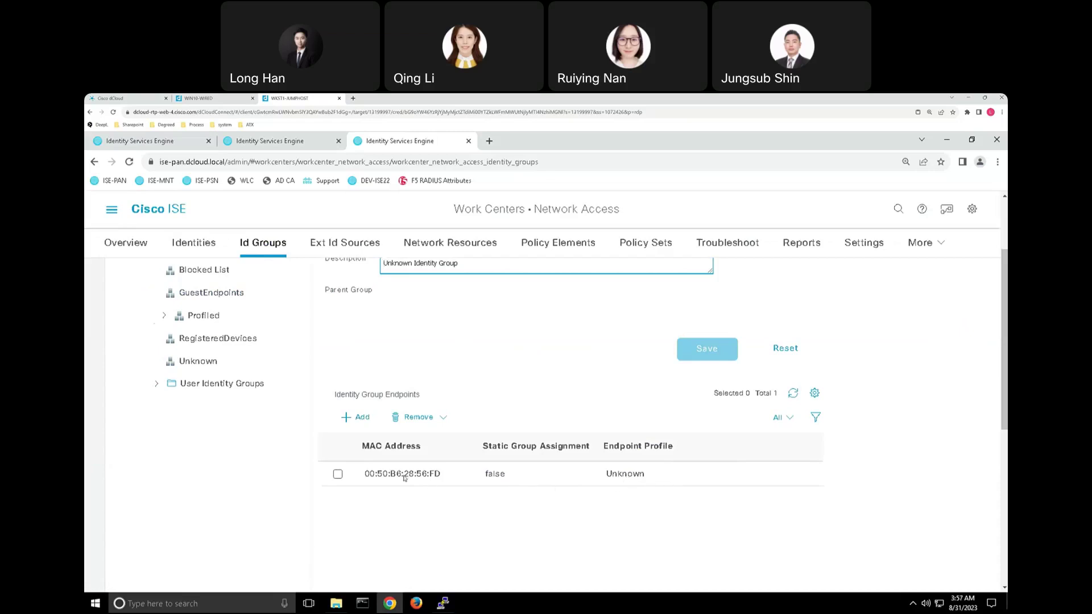
pyautogui.scroll(2, 417, 484)
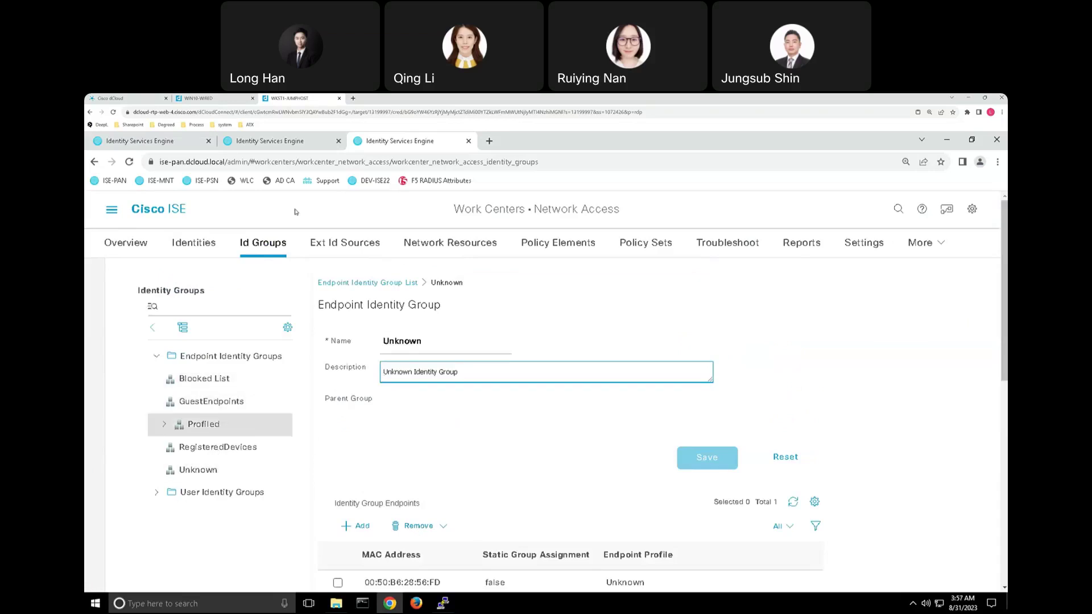
# Collapse the MAB rule's options, review the policy set's rules, then return to Live Logs.
pyautogui.click(292, 143)
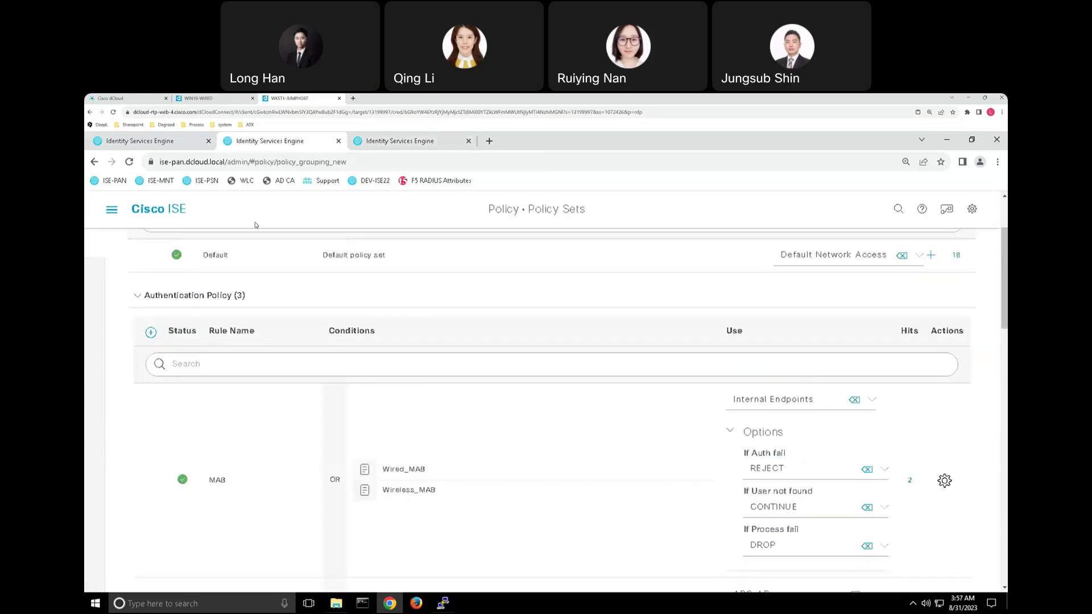
pyautogui.moveTo(487, 409)
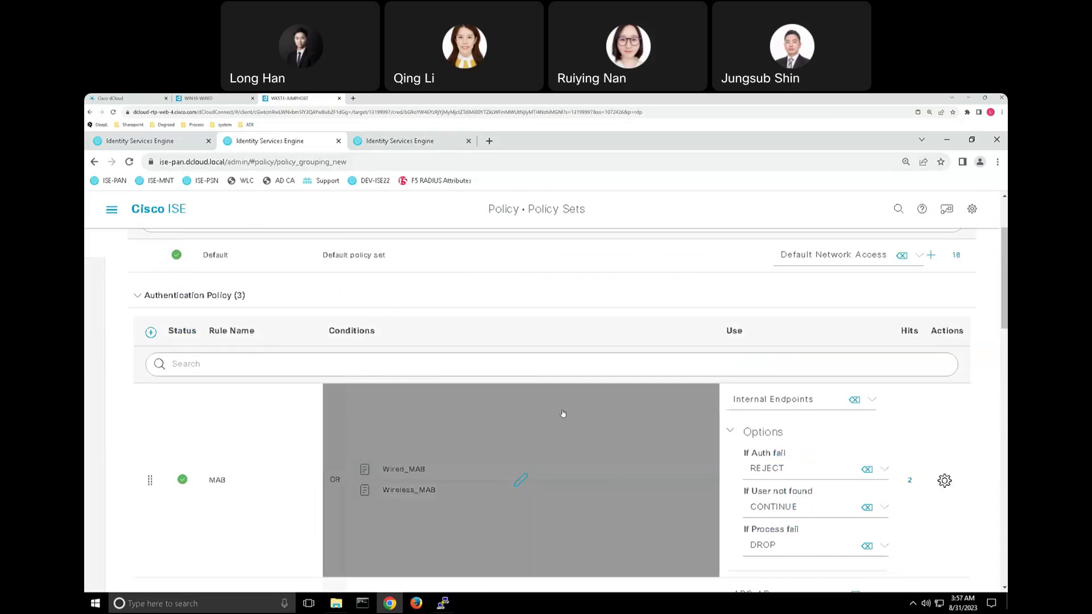
pyautogui.click(730, 433)
pyautogui.scroll(2, 518, 421)
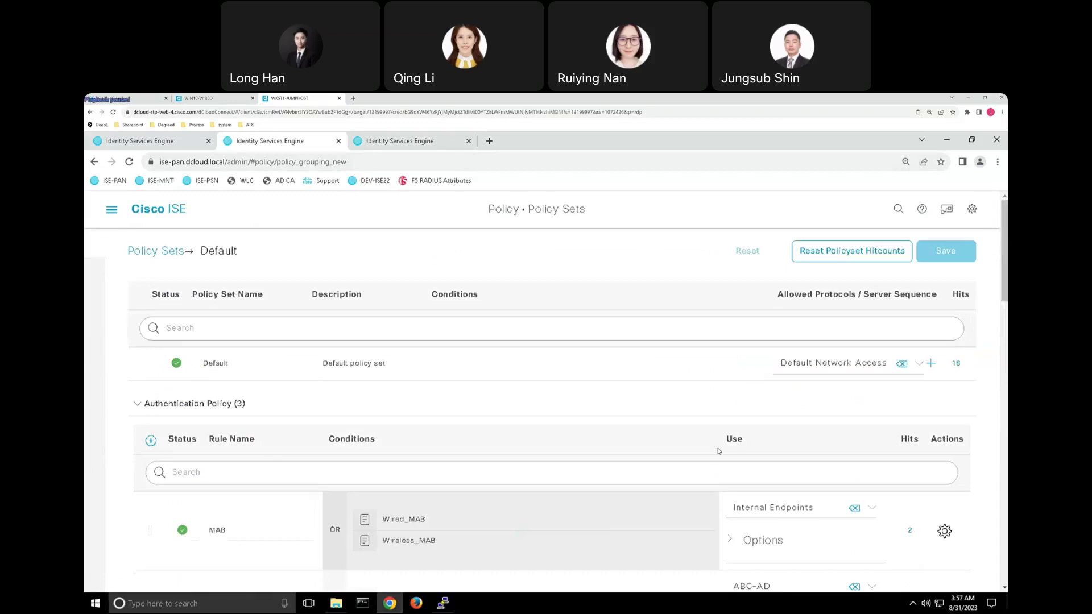
pyautogui.scroll(-2, 718, 451)
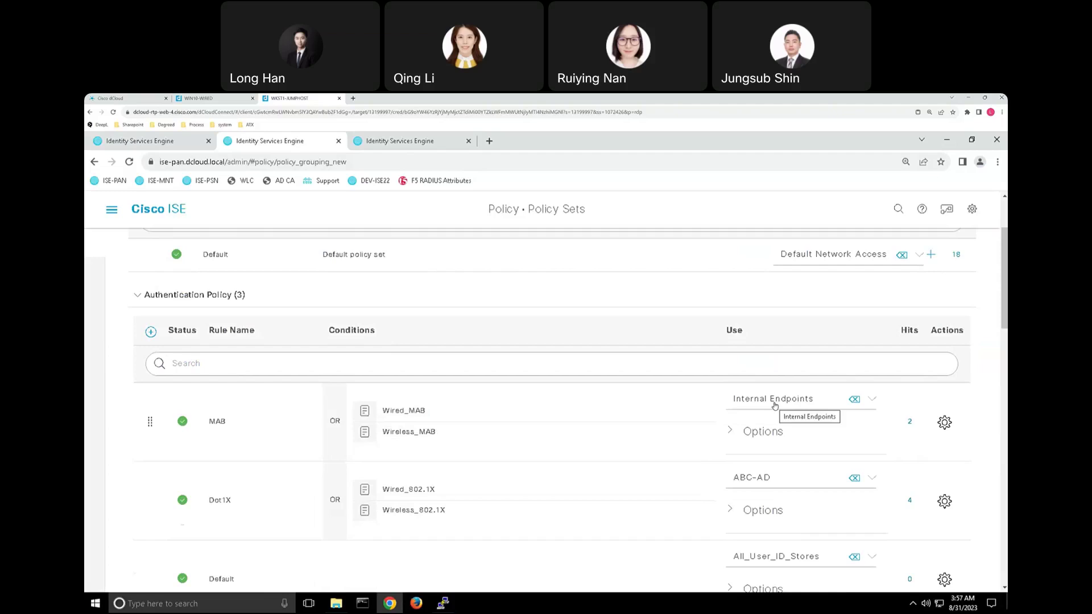
pyautogui.scroll(-2, 775, 405)
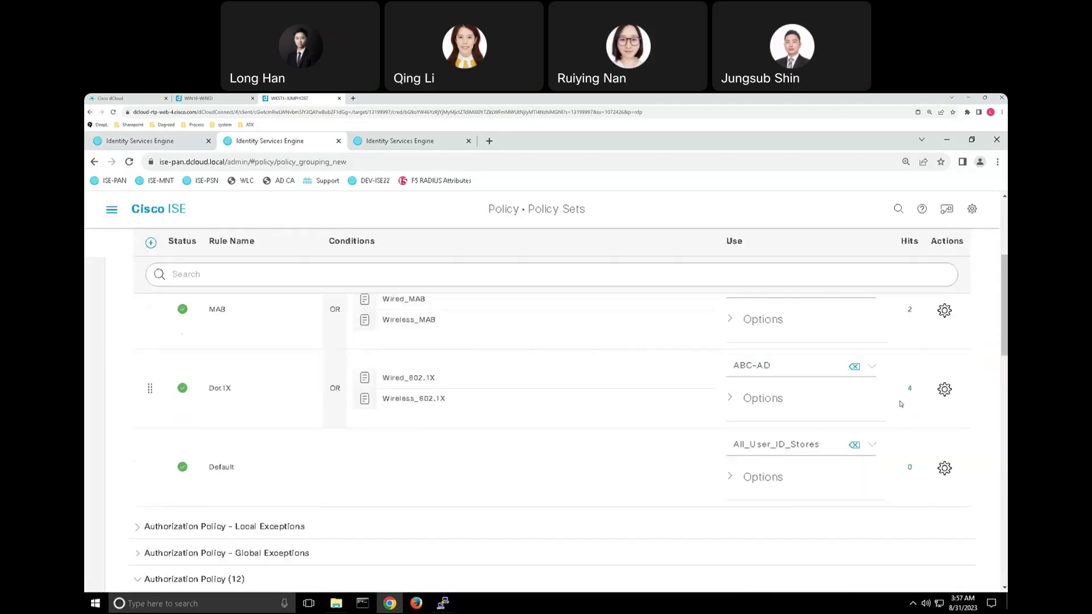
pyautogui.scroll(-4, 903, 404)
pyautogui.scroll(-10, 932, 405)
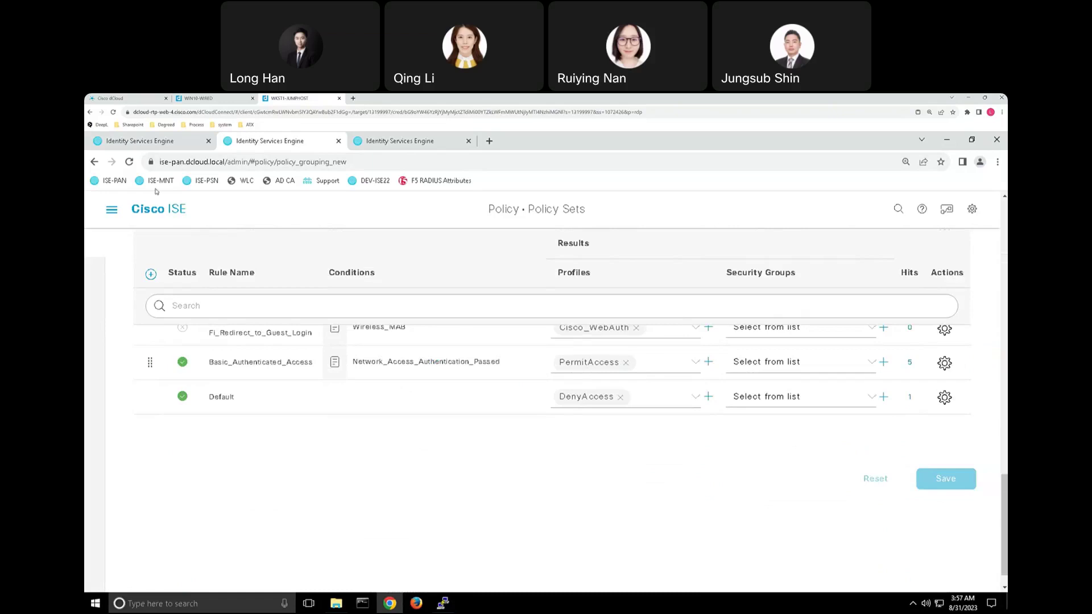
pyautogui.click(151, 145)
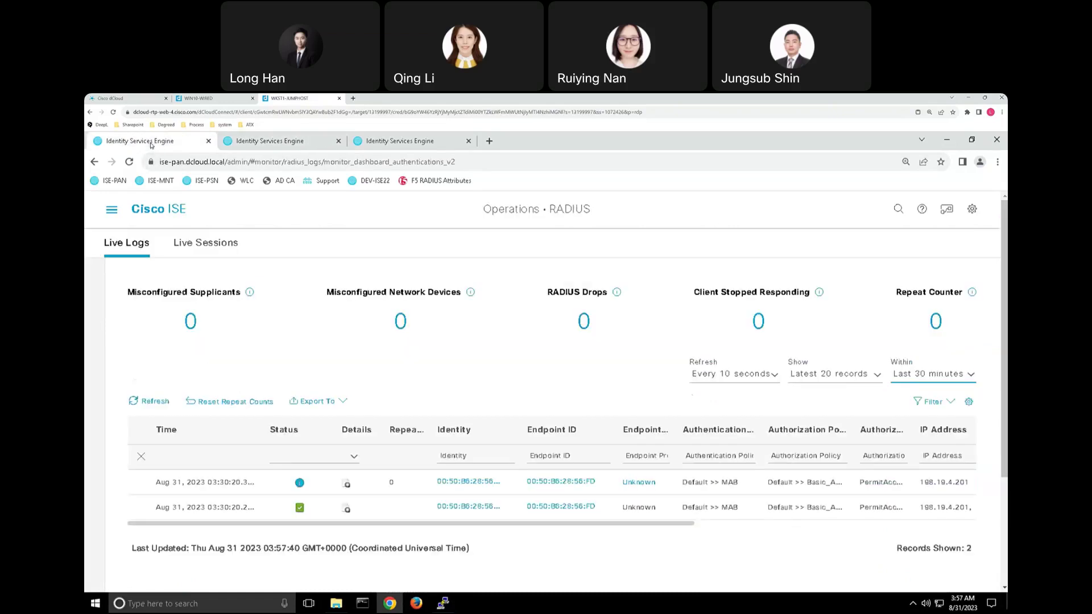
# Check the two MAB PermitAccess entries, then switch to the WIN10-WIRED remote desktop.
pyautogui.scroll(-2, 517, 410)
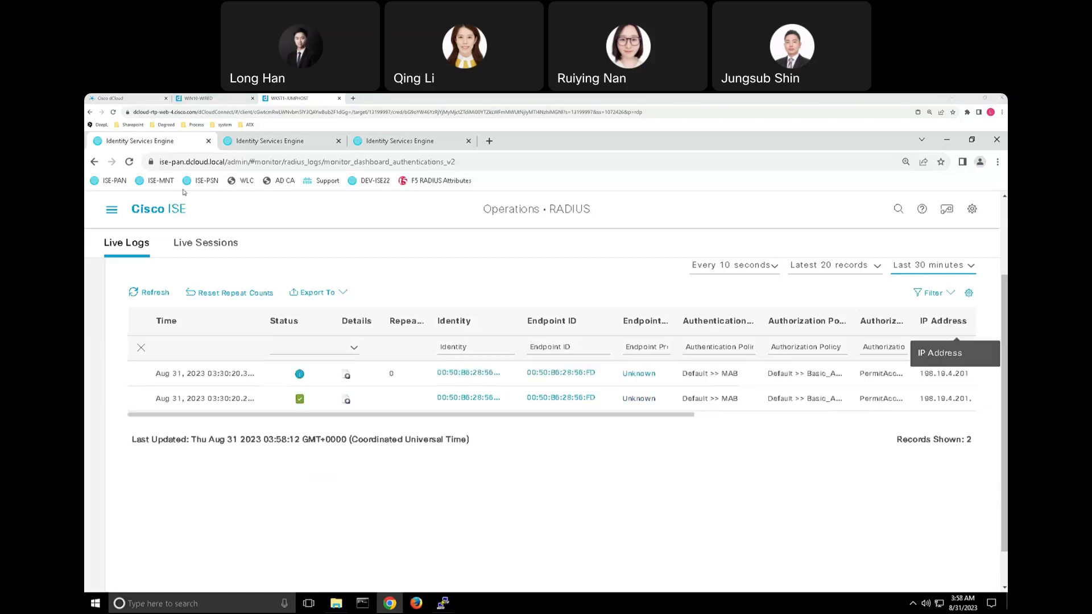
pyautogui.click(198, 99)
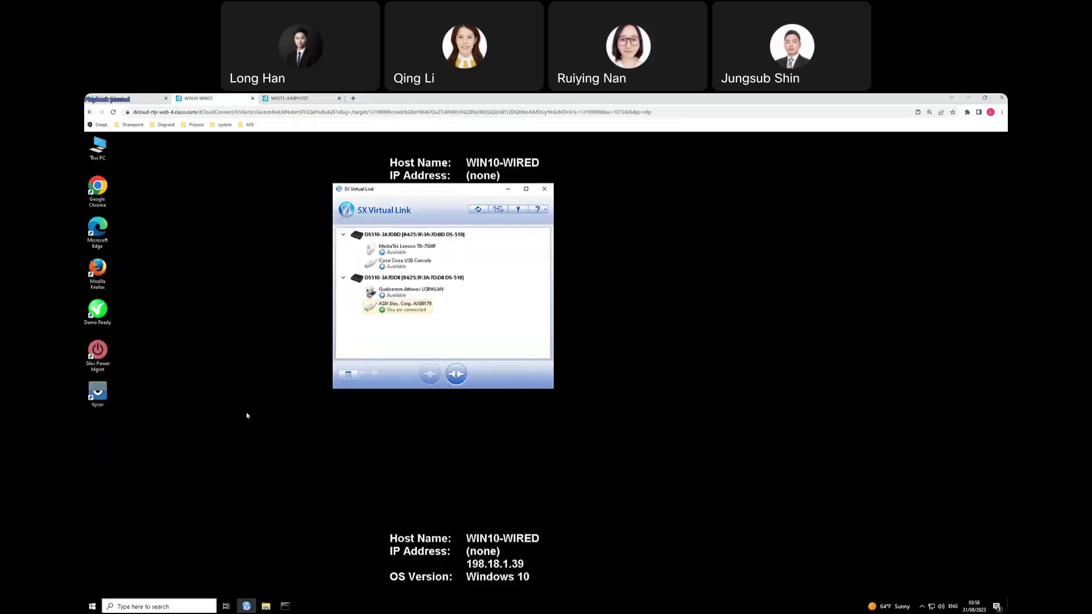
# Open the Windows Services app and scroll to the Wired AutoConfig service.
pyautogui.click(180, 605)
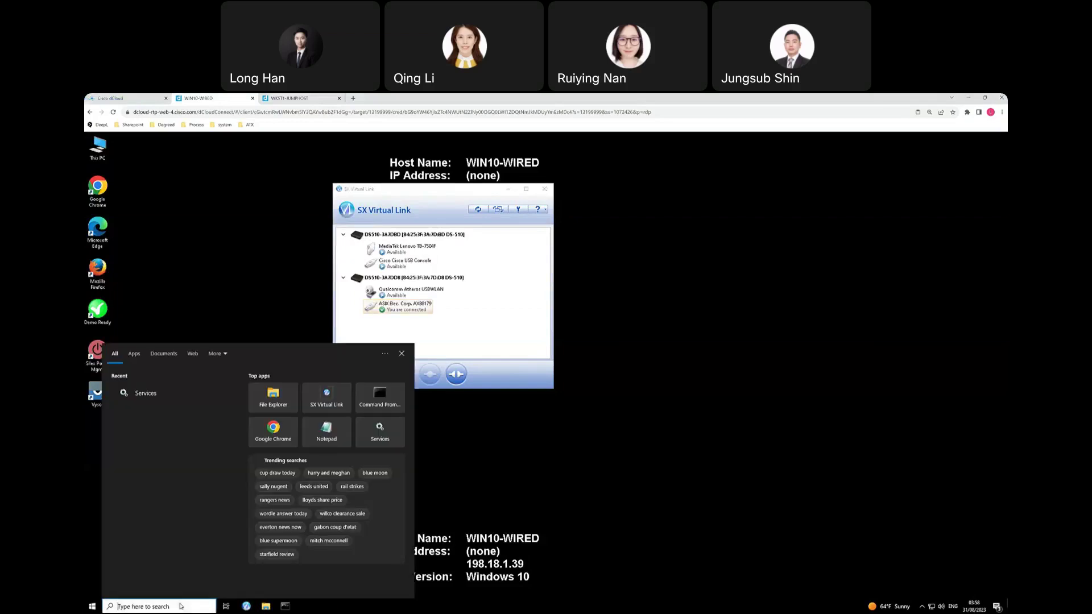
pyautogui.write('service')
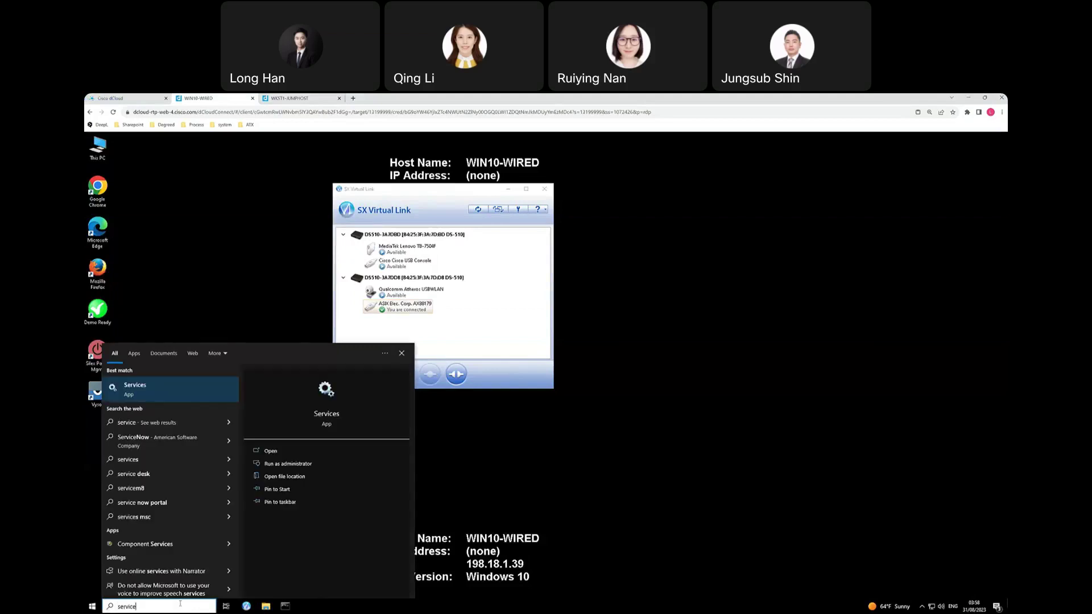
pyautogui.press('Return')
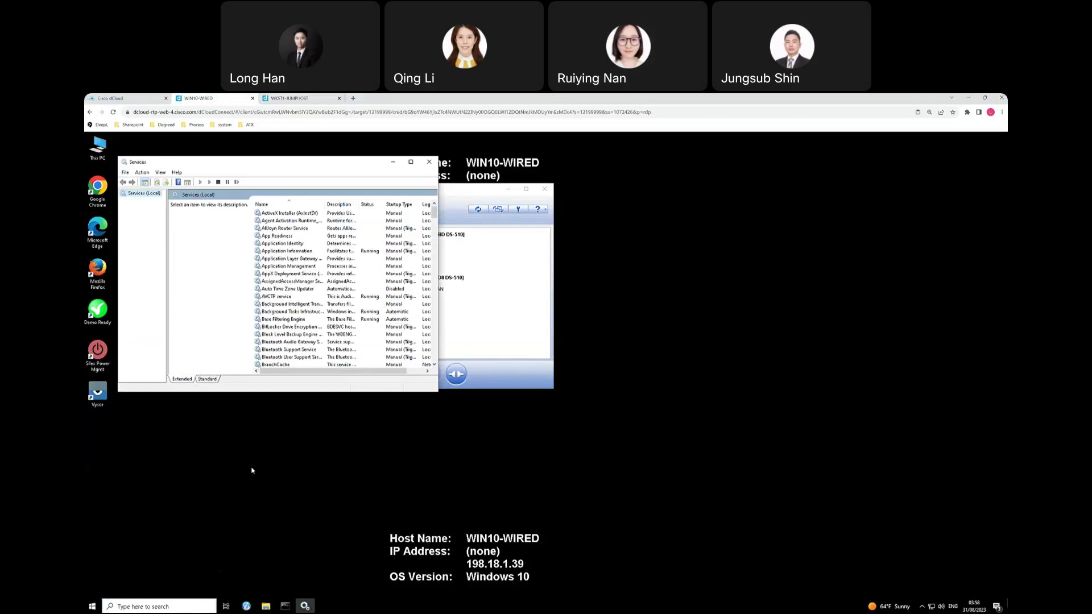
pyautogui.scroll(-9, 428, 243)
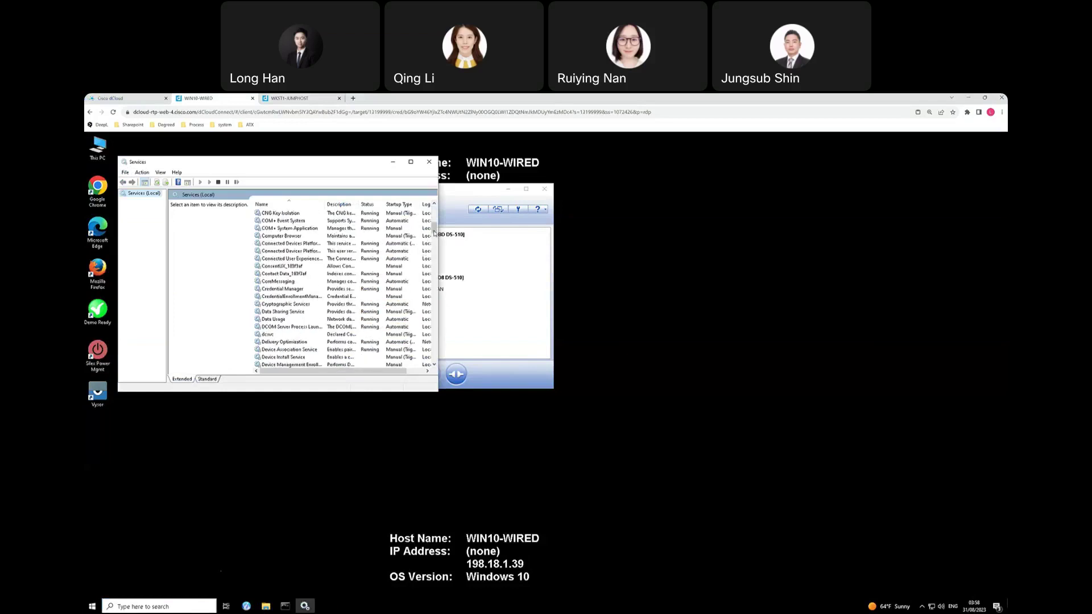
pyautogui.moveTo(434, 228); pyautogui.dragTo(434, 365)
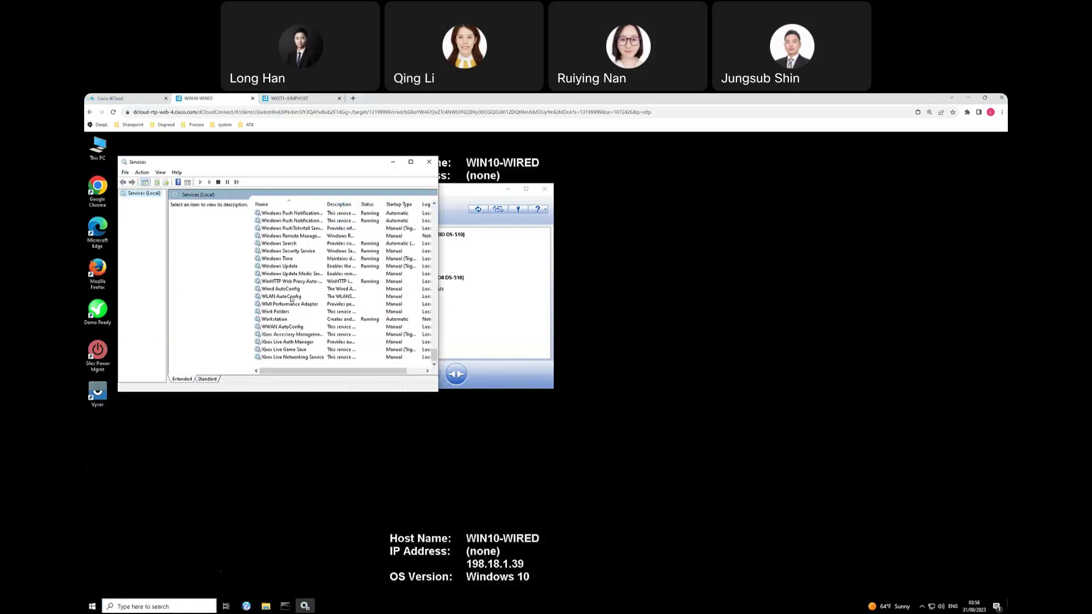
# Start the Wired AutoConfig service, then open the Network & Internet status settings.
pyautogui.click(293, 290)
pyautogui.doubleClick(294, 292)
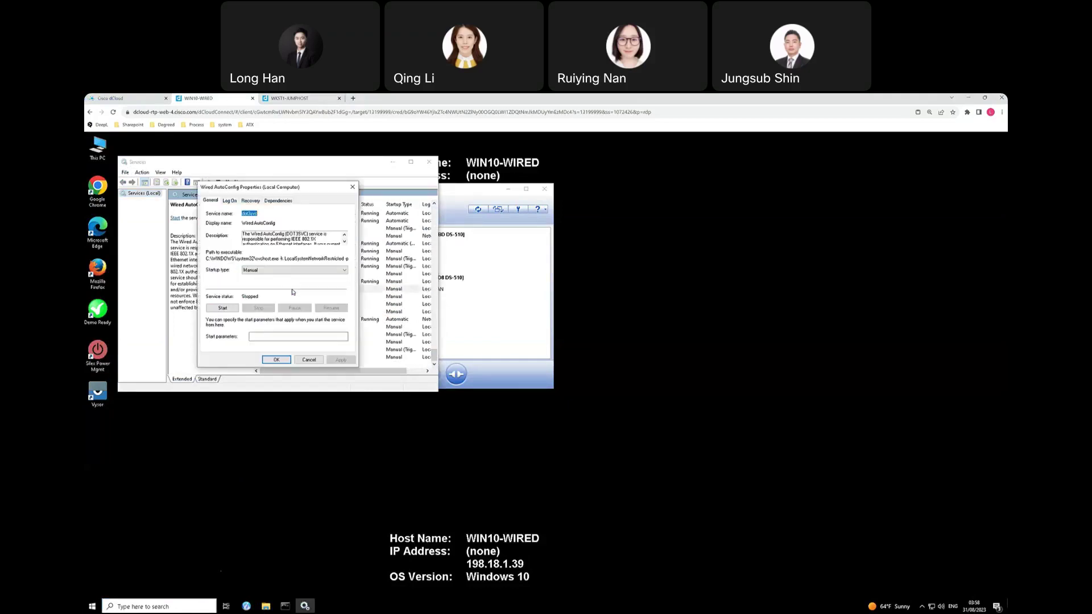
pyautogui.click(223, 309)
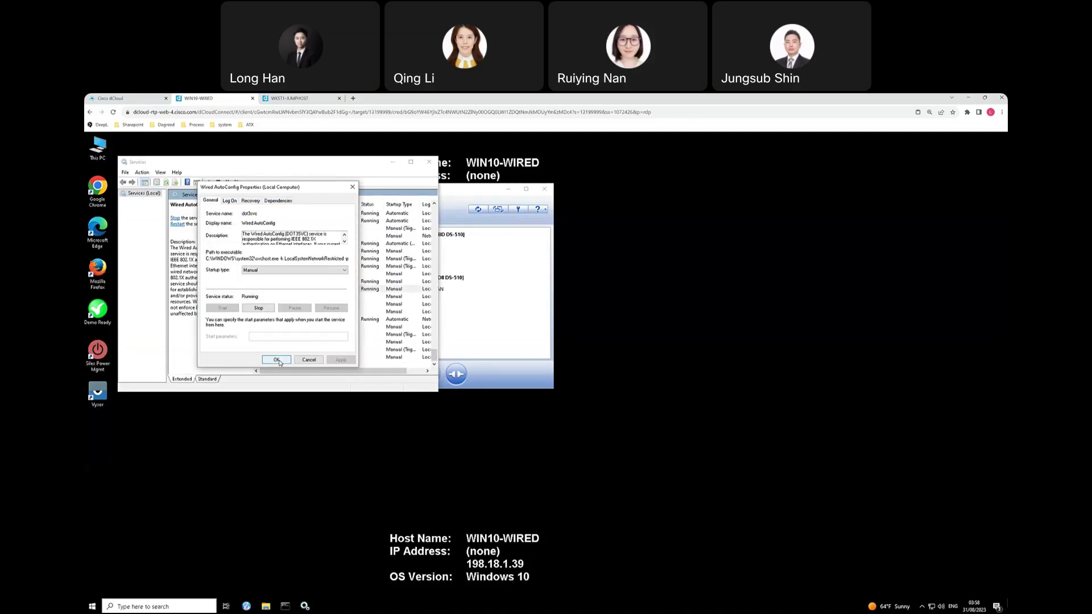
pyautogui.click(278, 361)
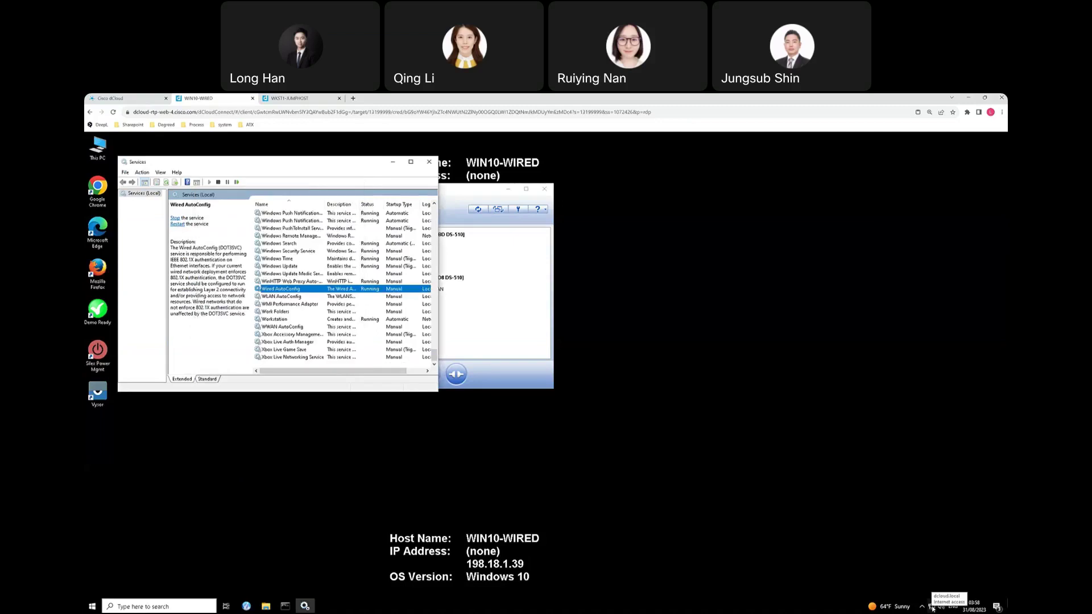
pyautogui.rightClick(932, 608)
pyautogui.click(932, 596)
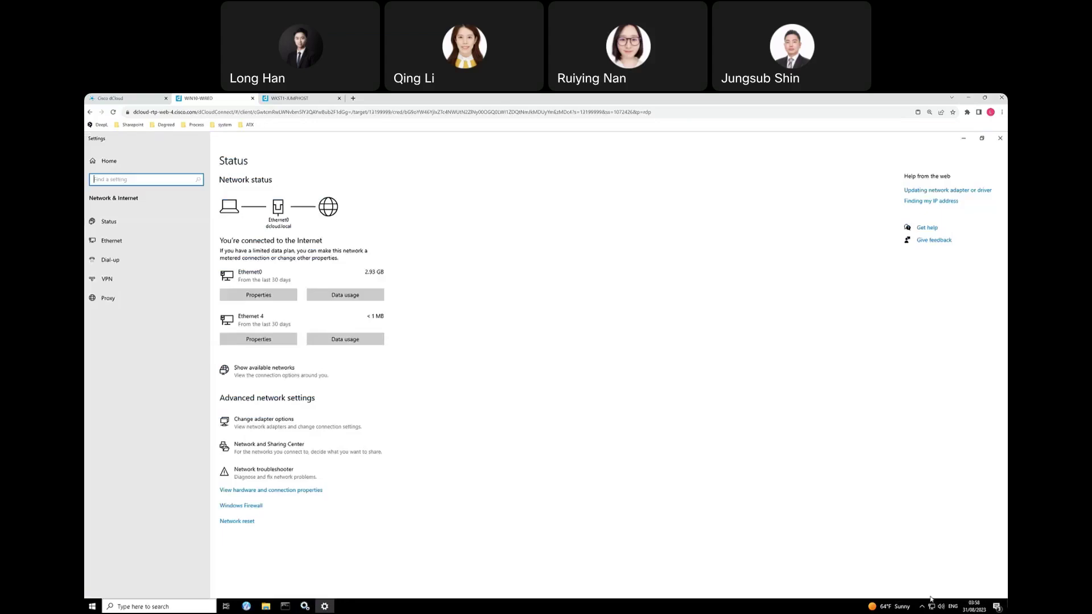
# Open the Ethernet 4 adapter's authentication properties and its additional 802.1X settings.
pyautogui.click(295, 427)
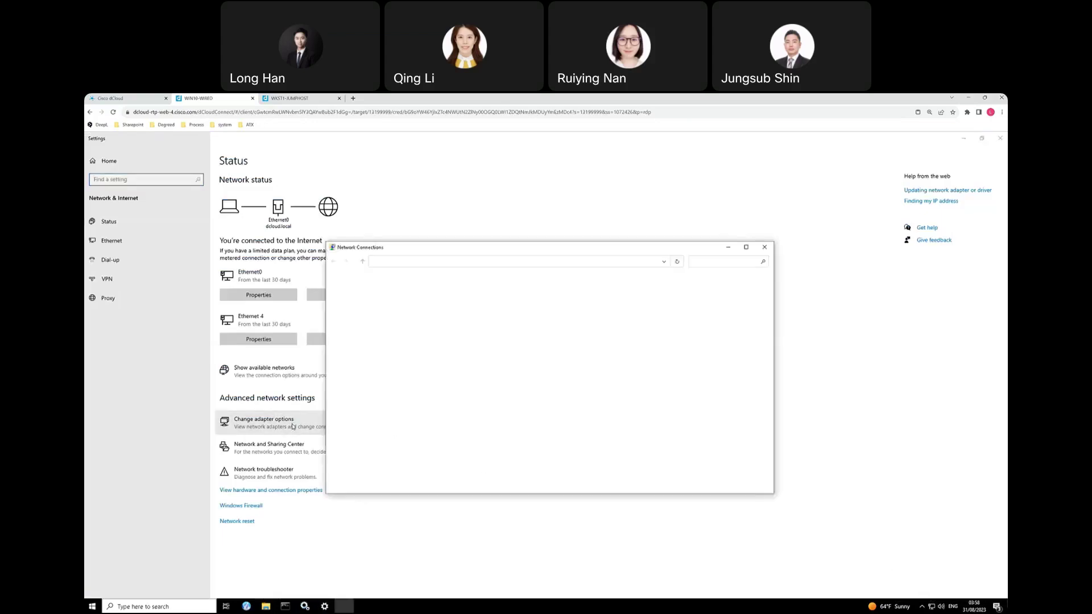
pyautogui.click(365, 297)
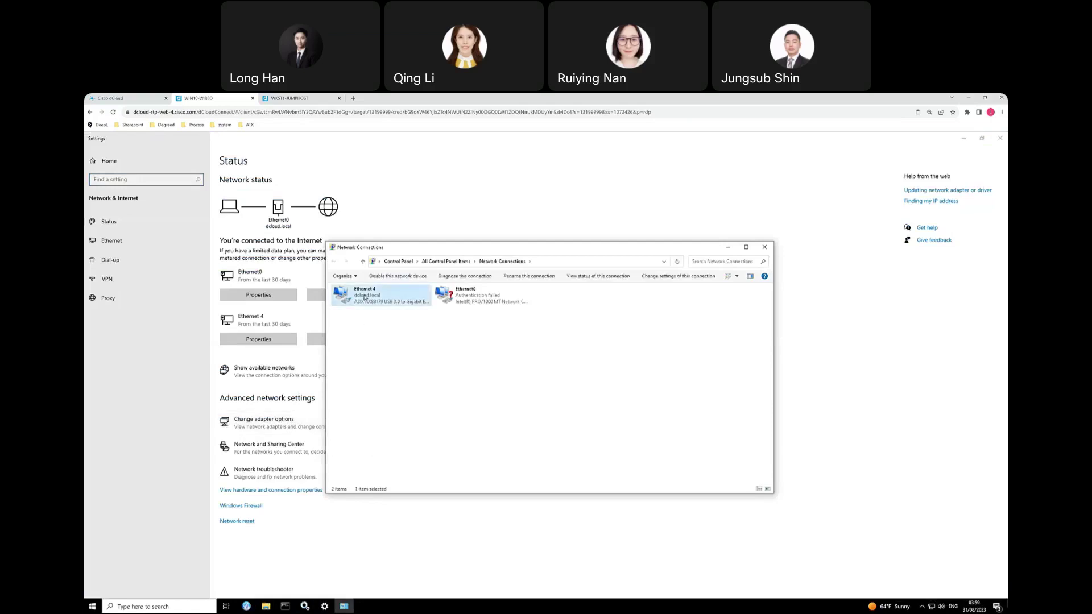
pyautogui.rightClick(364, 296)
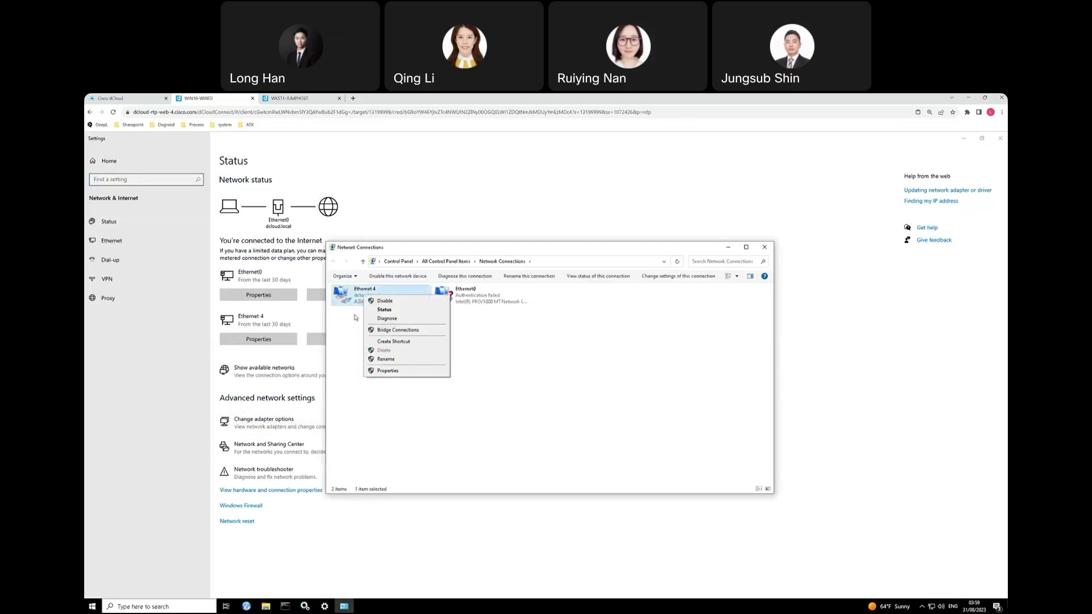
pyautogui.click(388, 370)
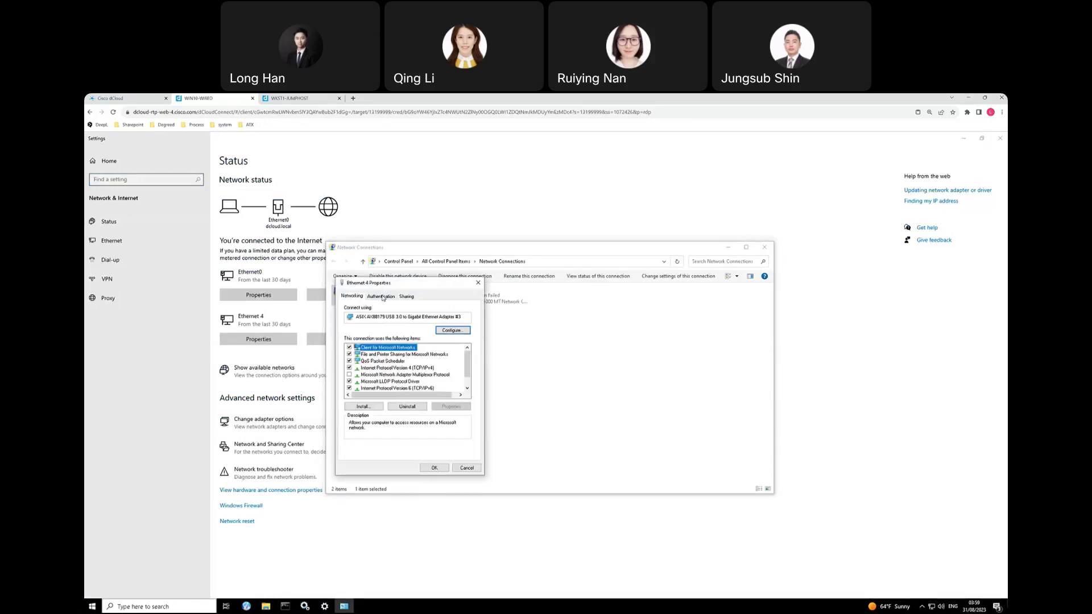
pyautogui.click(382, 297)
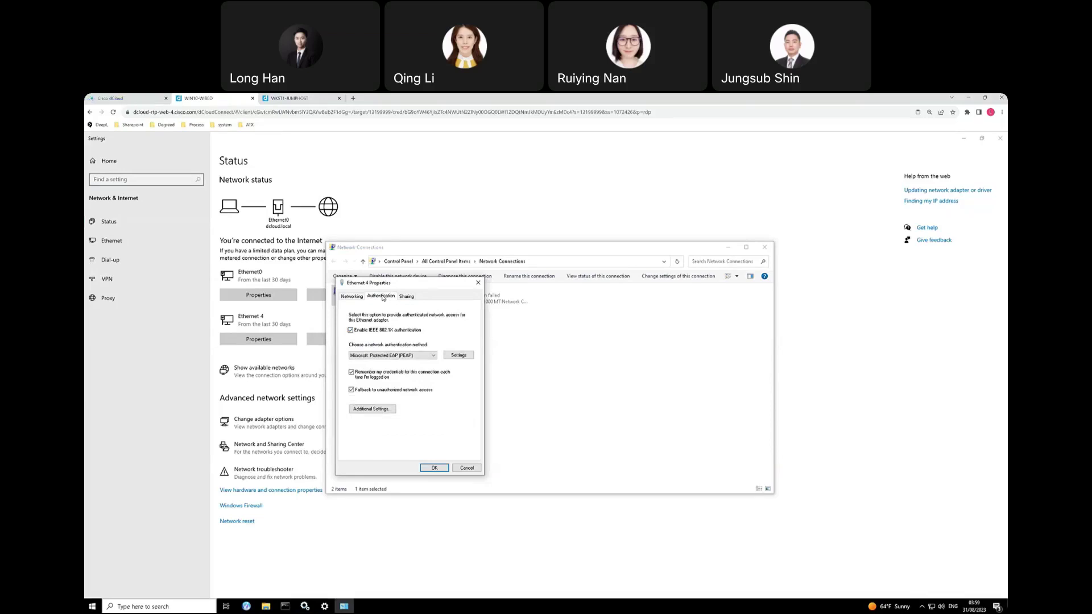
pyautogui.click(308, 608)
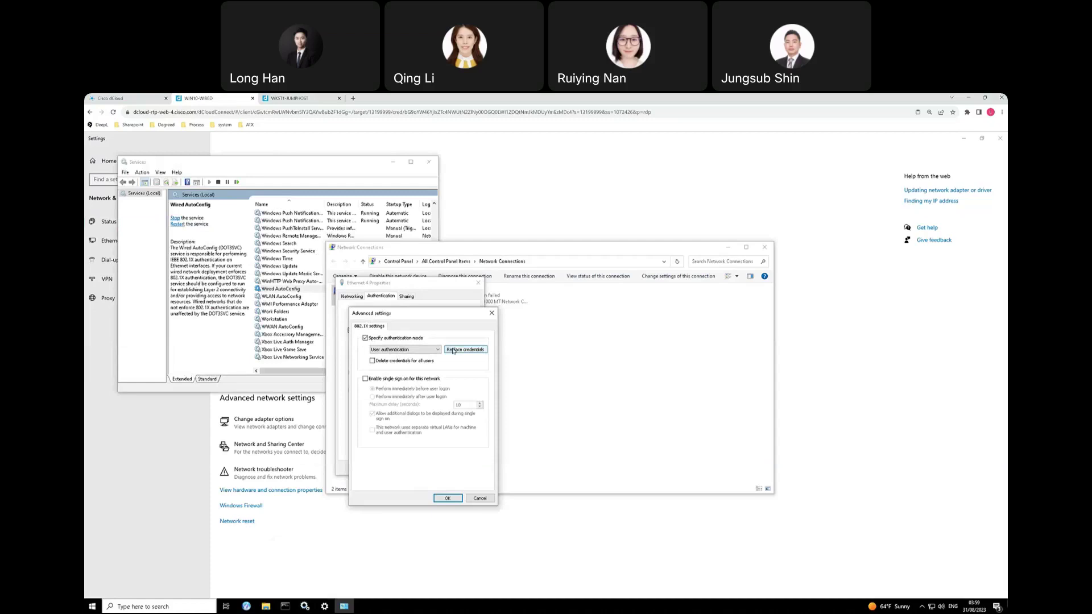
# Replace the saved credentials with the employee test account's username and password, then confirm all dialogs.
pyautogui.click(453, 350)
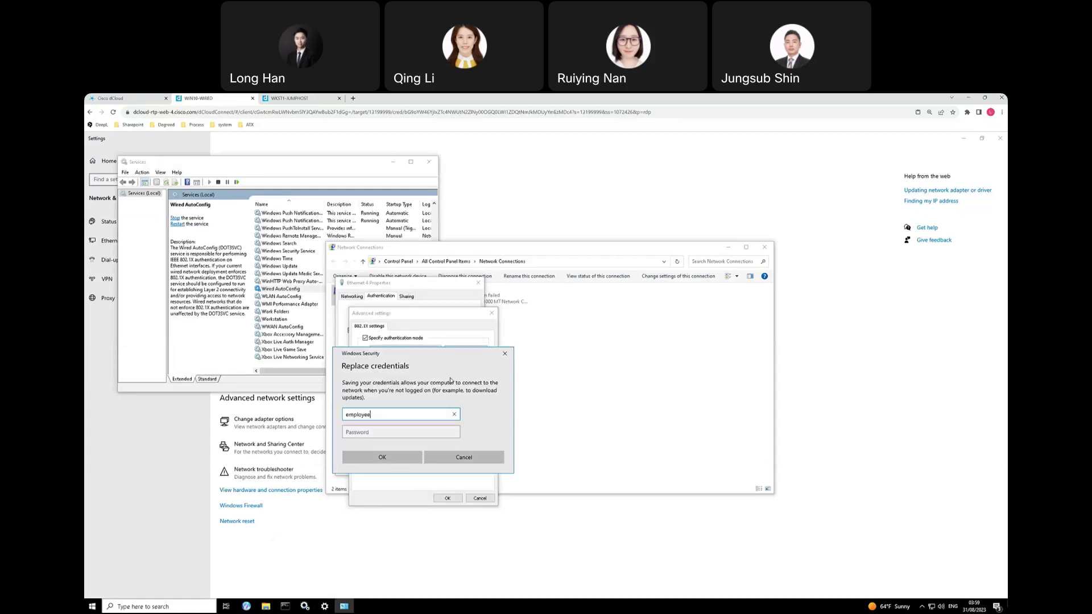
pyautogui.write('1')
pyautogui.press('Tab')
pyautogui.hotkey('ctrl', 'v')
pyautogui.write('345')
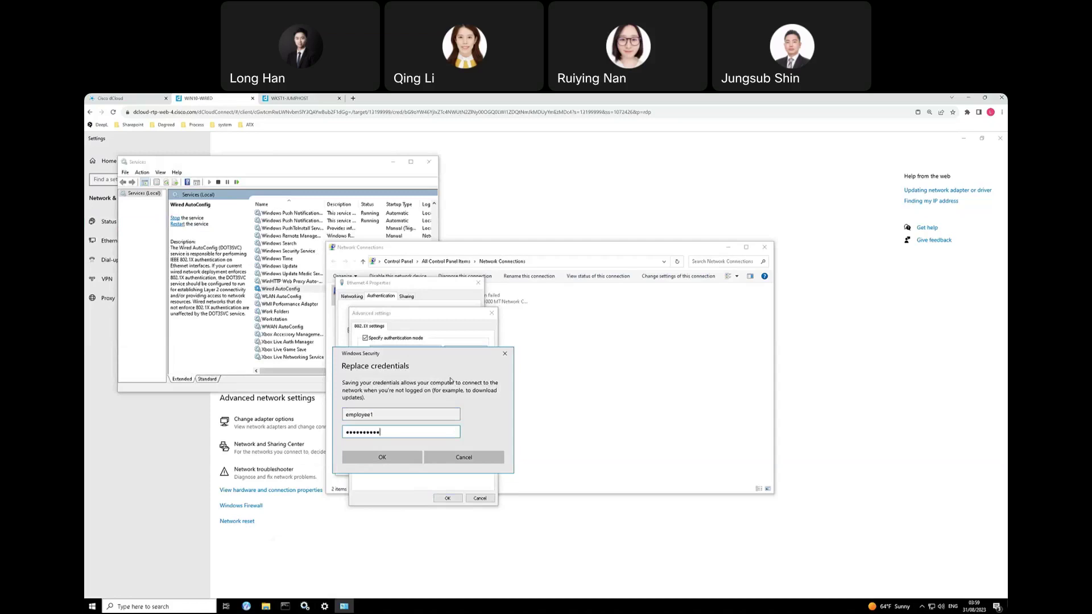
pyautogui.click(504, 353)
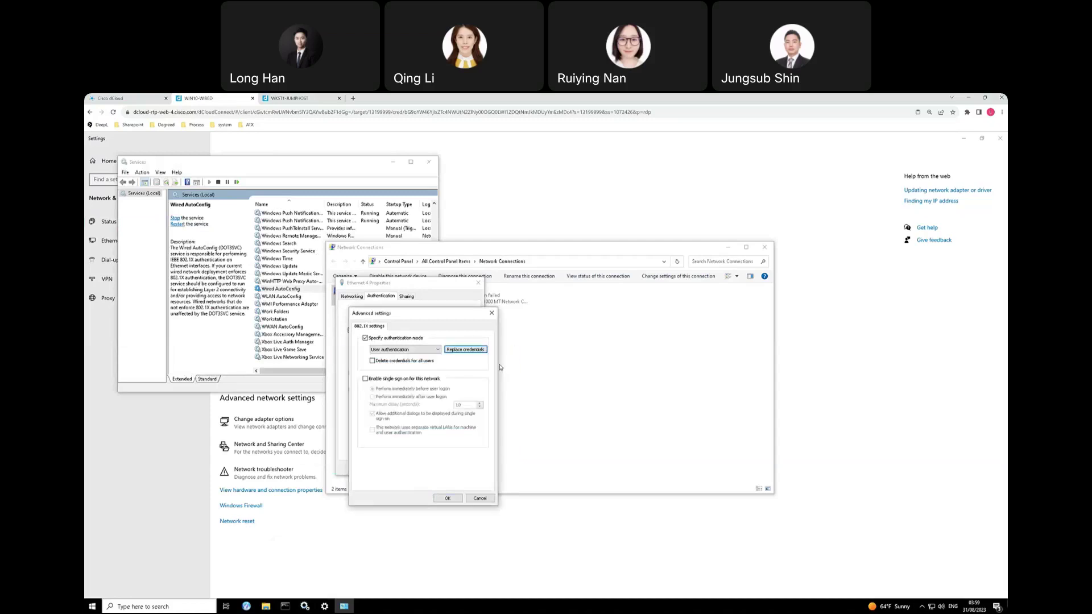
pyautogui.click(448, 498)
pyautogui.click(438, 469)
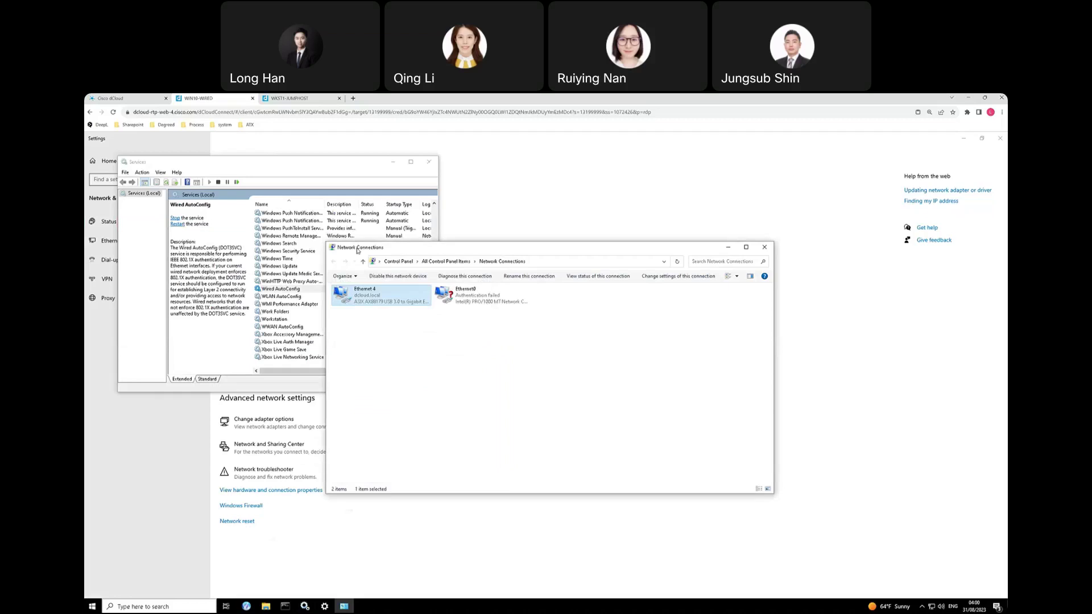
# Switch to the WKST1-JUMPHOST session and return to the Cisco ISE Policy Sets tab.
pyautogui.click(290, 98)
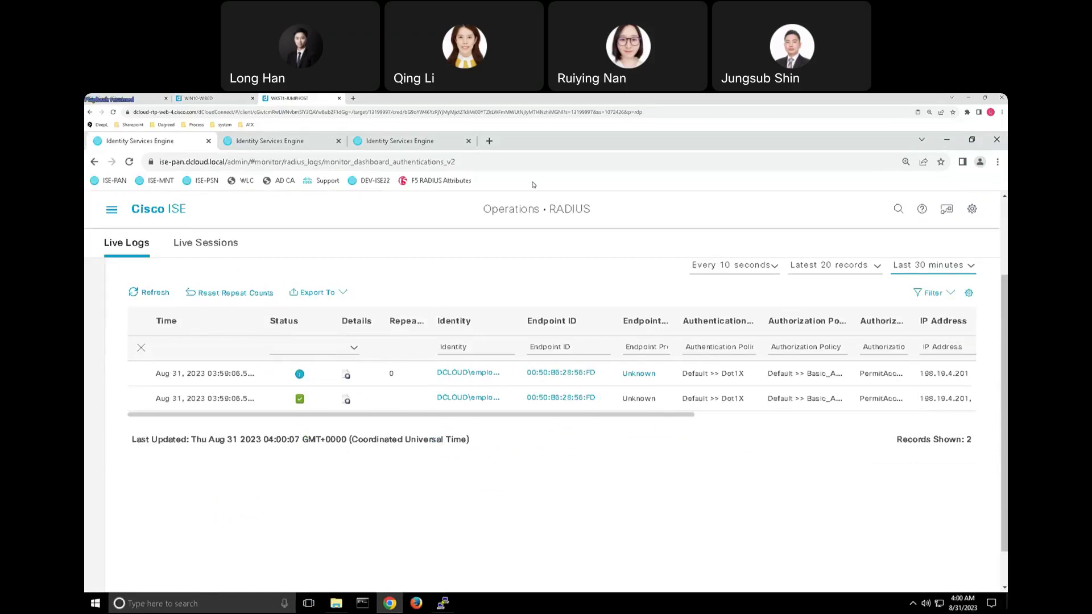
pyautogui.click(407, 142)
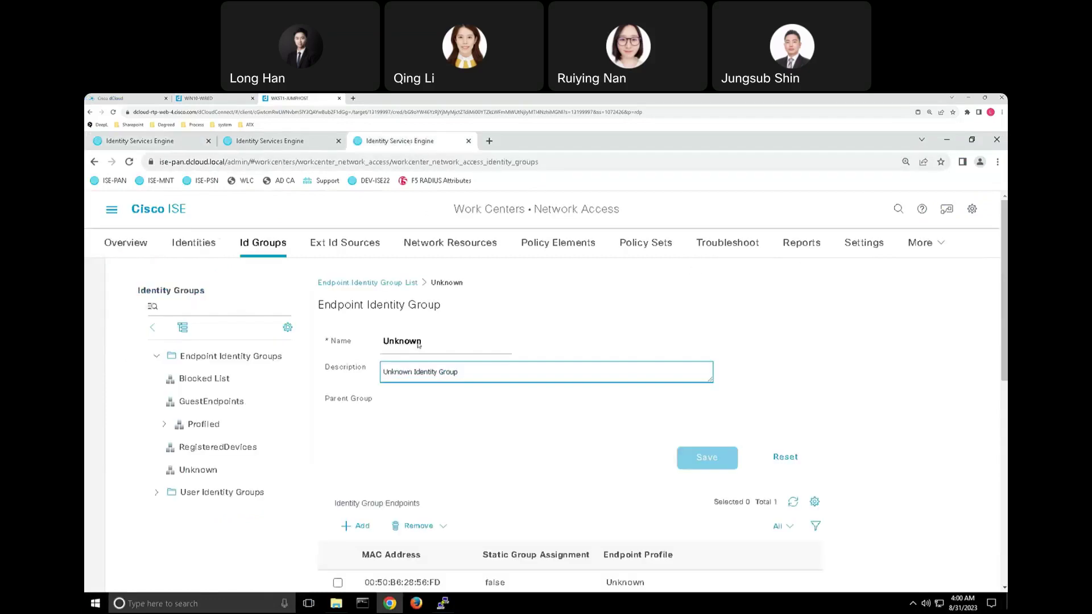
pyautogui.hotkey('ctrl', 'shift', 'Tab')
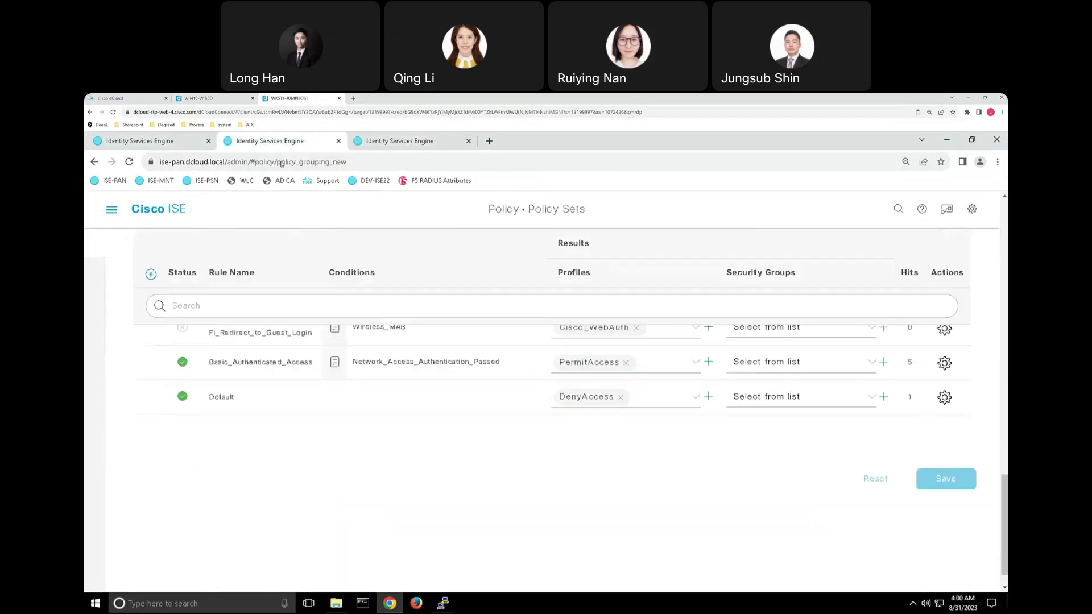
# Review the Default policy set's Authentication and Authorization Policy rules, then switch to the remote ISE dashboard.
pyautogui.scroll(10, 371, 471)
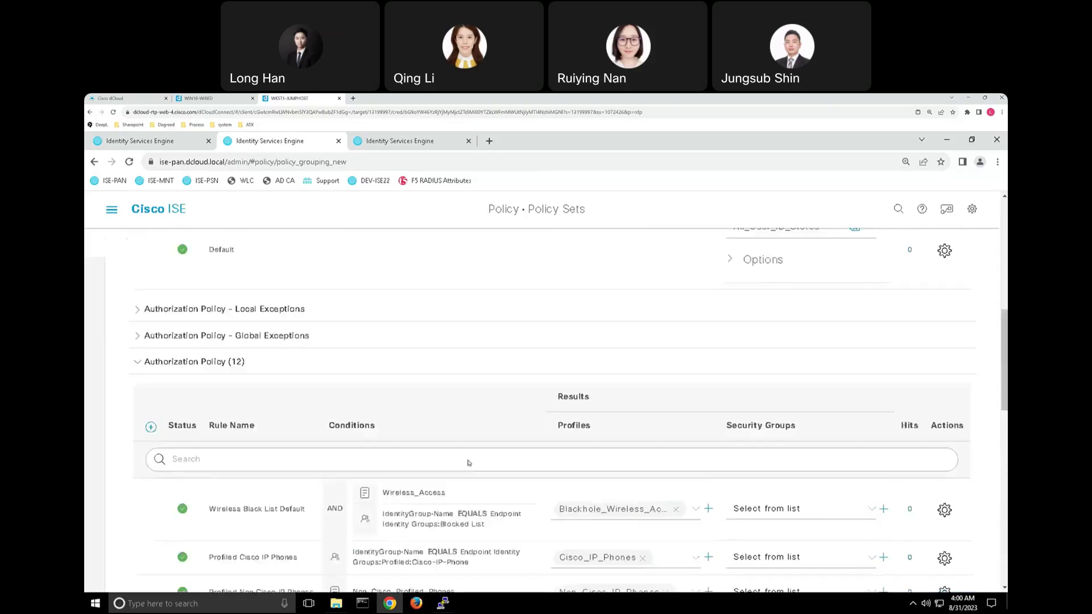
pyautogui.scroll(2, 468, 459)
pyautogui.scroll(-2, 341, 392)
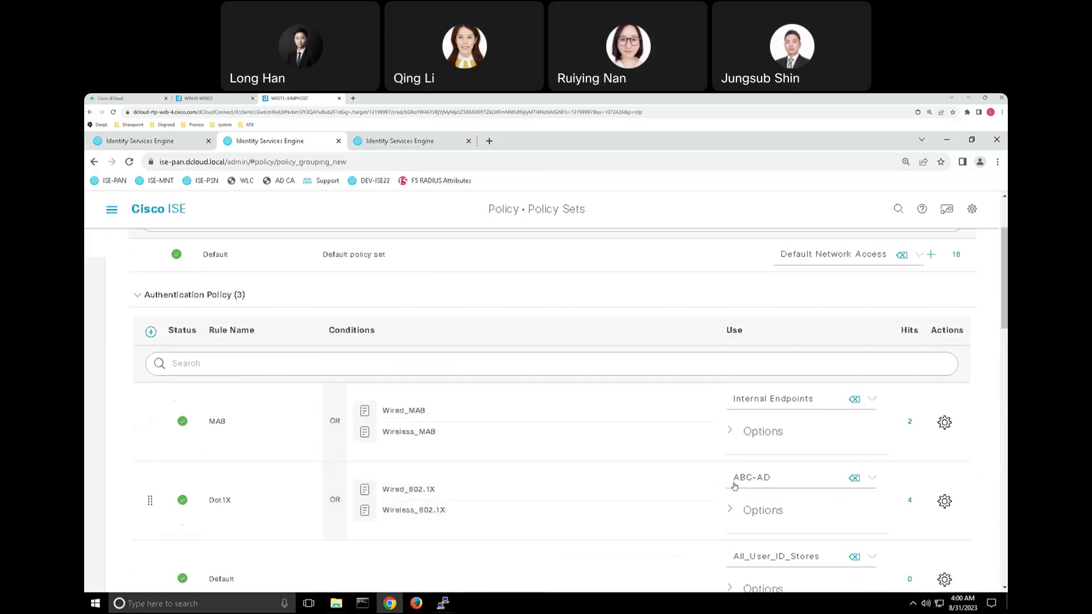
pyautogui.scroll(-2, 722, 455)
pyautogui.scroll(-4, 711, 444)
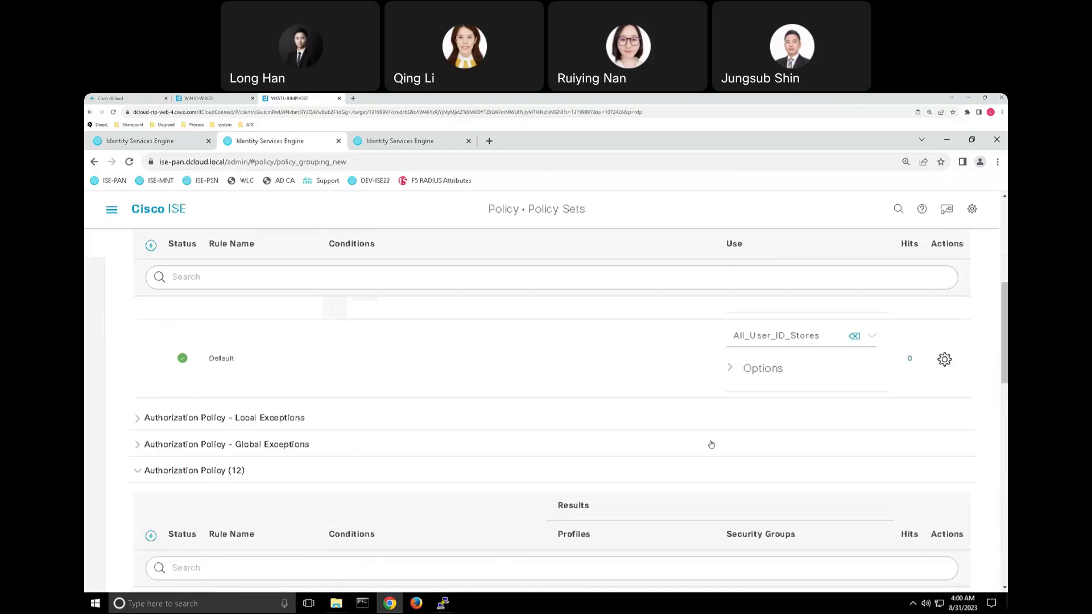
pyautogui.scroll(-10, 711, 445)
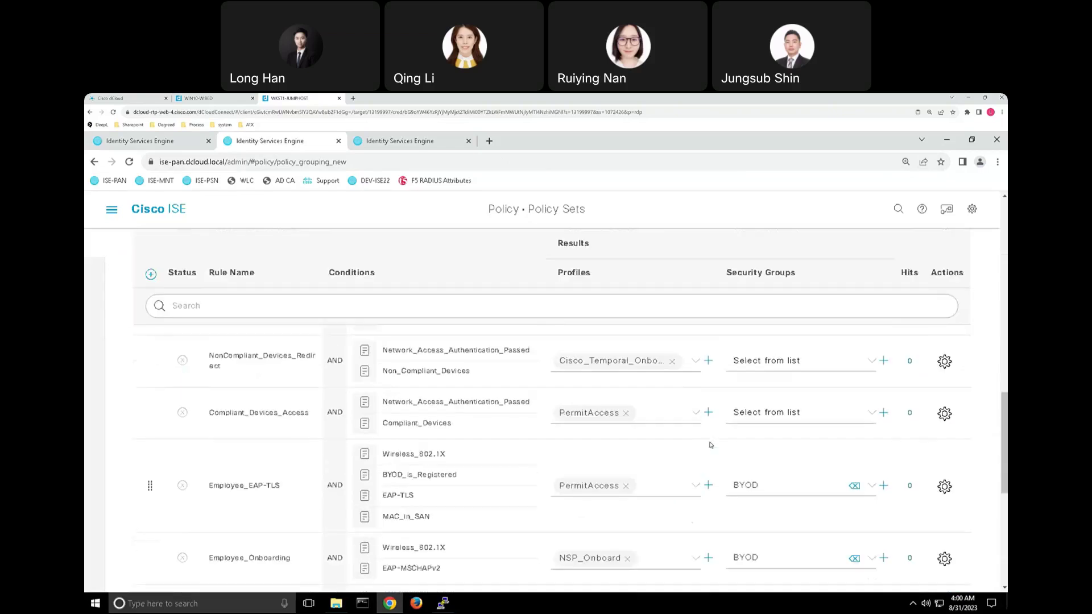
pyautogui.scroll(-2, 713, 449)
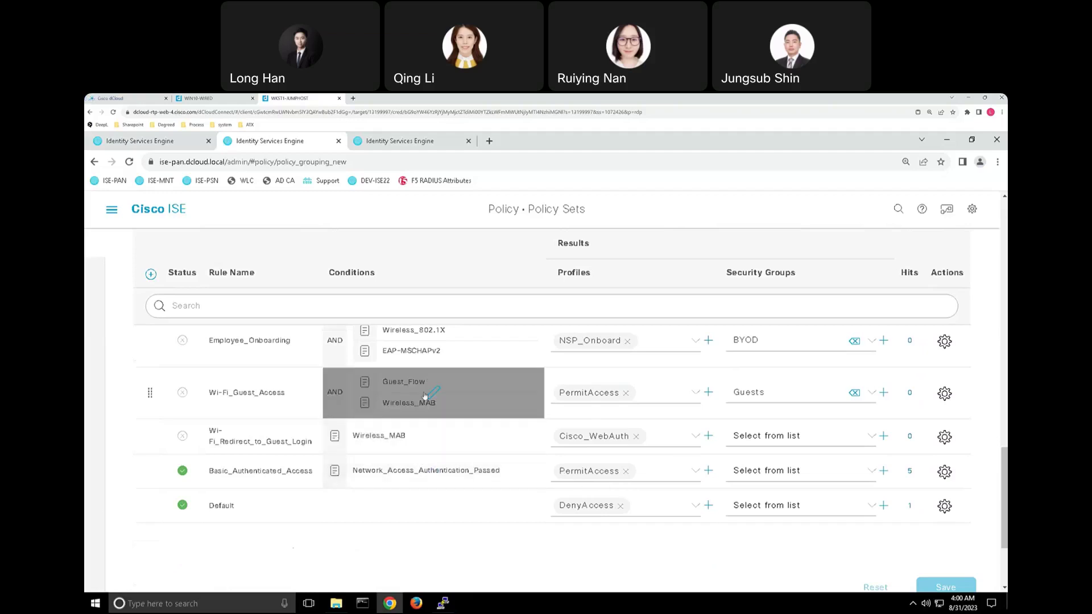
pyautogui.scroll(2, 429, 372)
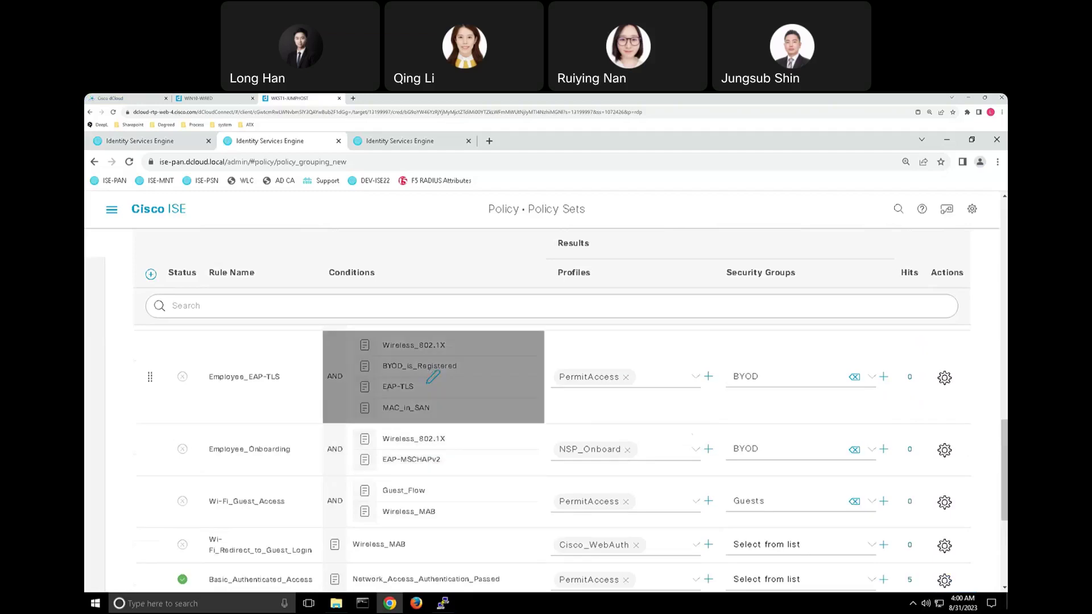
pyautogui.scroll(2, 450, 410)
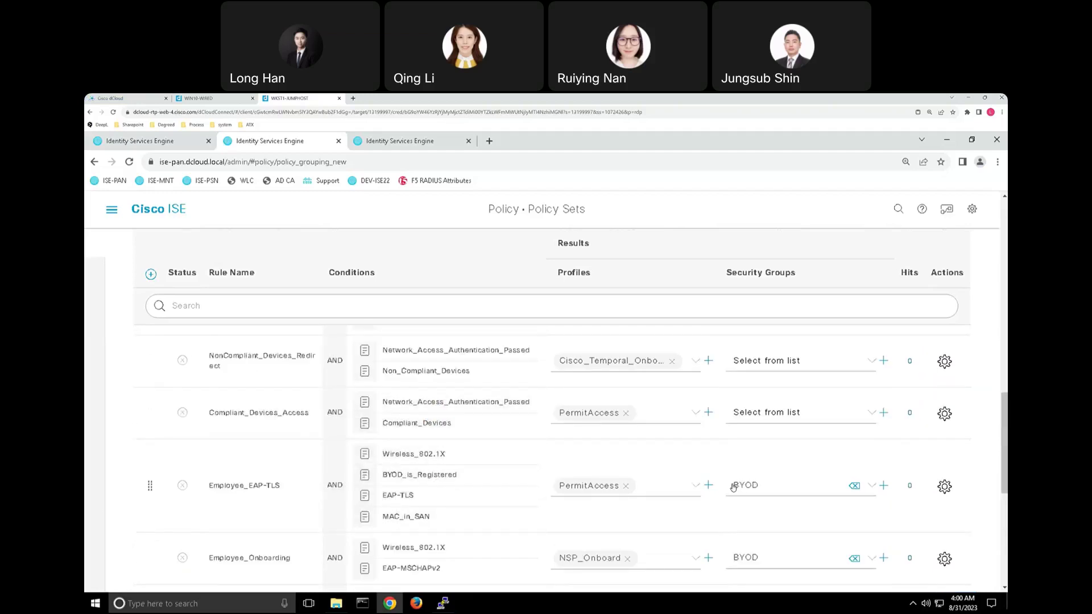
pyautogui.scroll(-6, 739, 481)
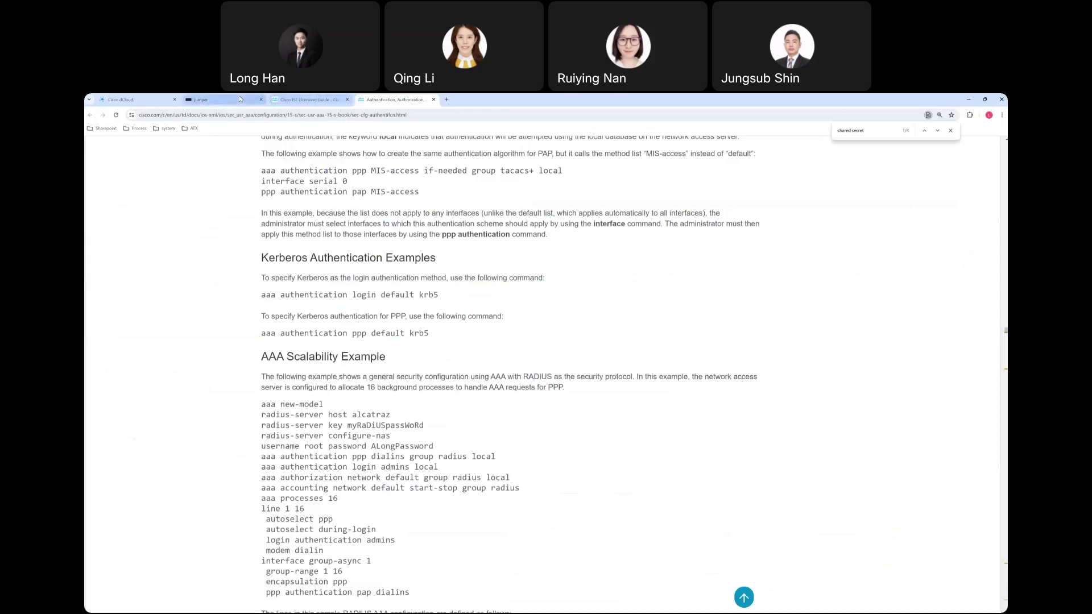
pyautogui.click(222, 100)
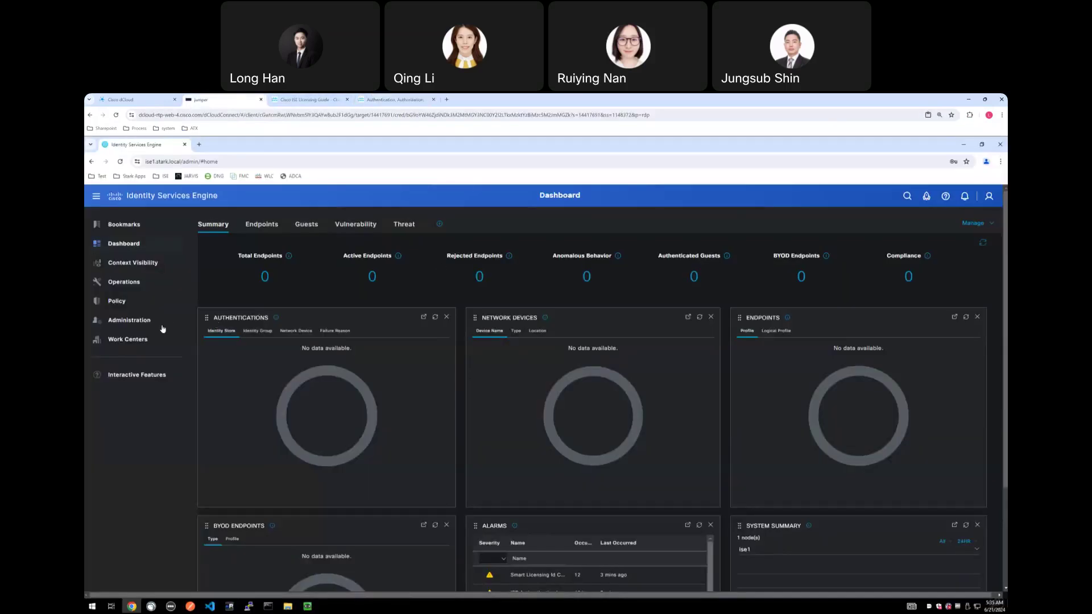
# Open the Default policy set from Policy > Policy Sets.
pyautogui.click(141, 320)
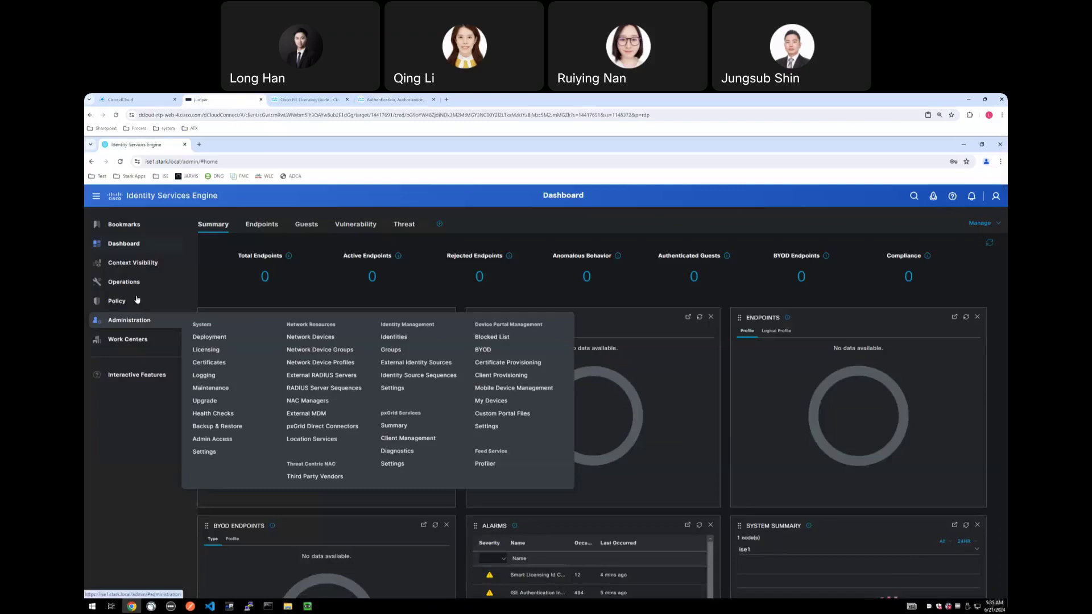
pyautogui.click(134, 301)
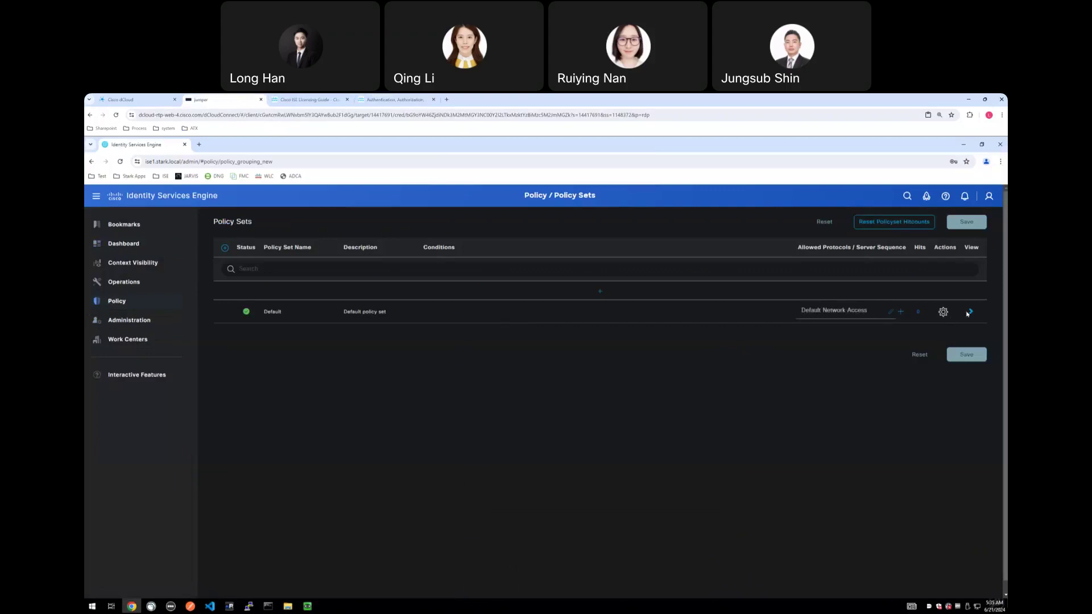
pyautogui.click(972, 312)
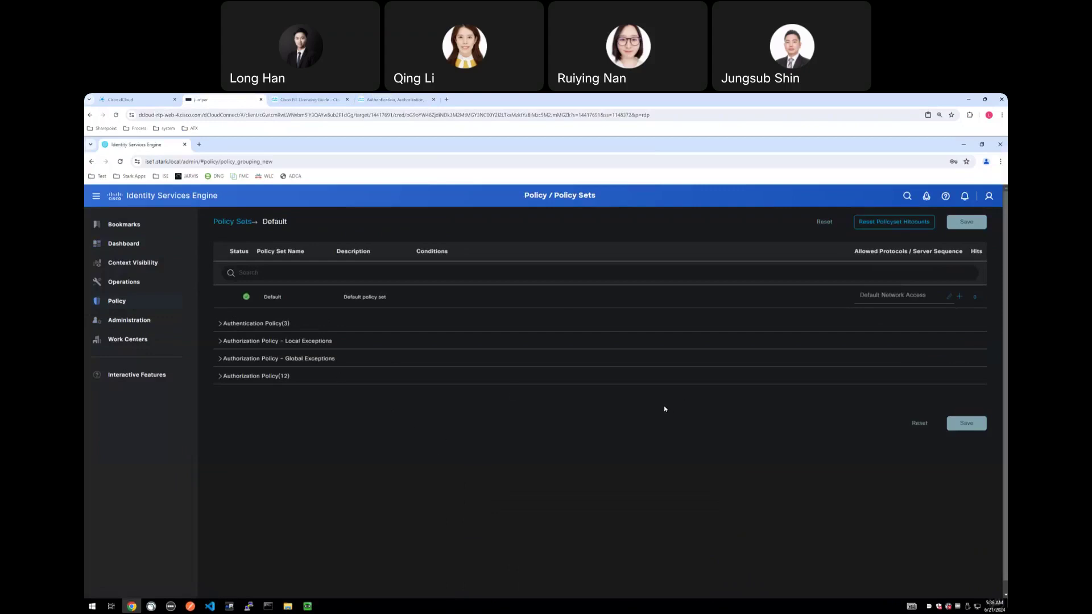
# Zoom the page to 110% and expand the Authentication and Authorization Policy rules.
pyautogui.hotkey('ctrl', '+')
pyautogui.click(302, 337)
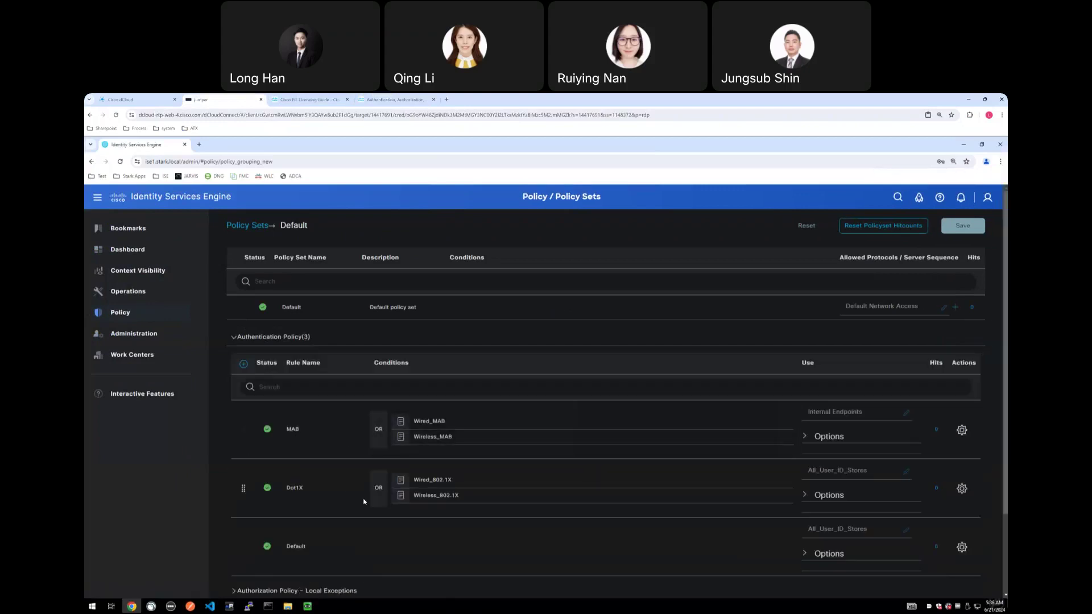
pyautogui.scroll(-2, 363, 503)
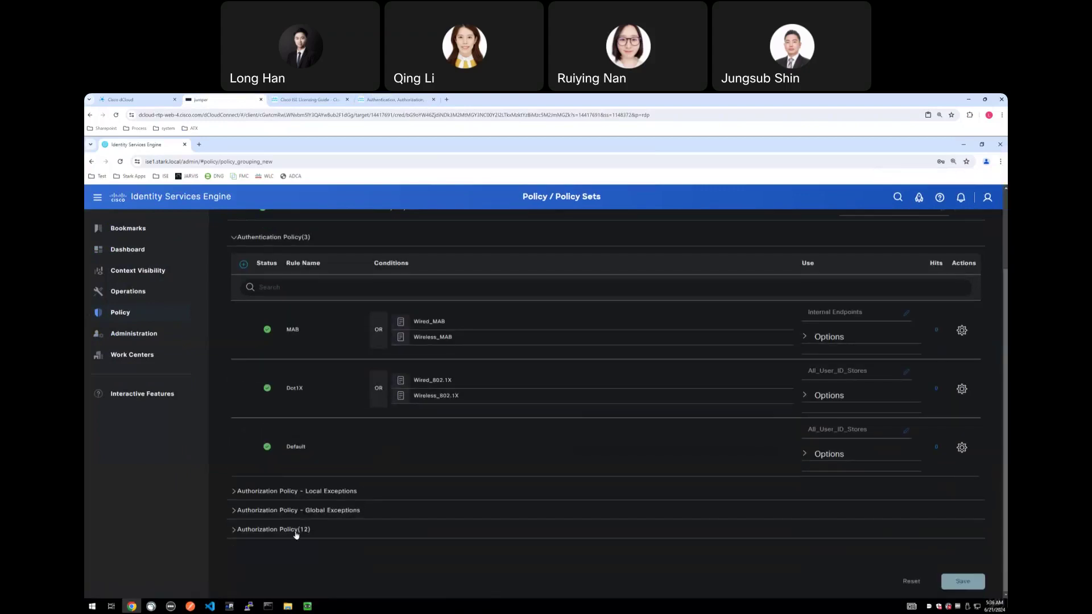
pyautogui.click(407, 510)
pyautogui.scroll(-5, 470, 505)
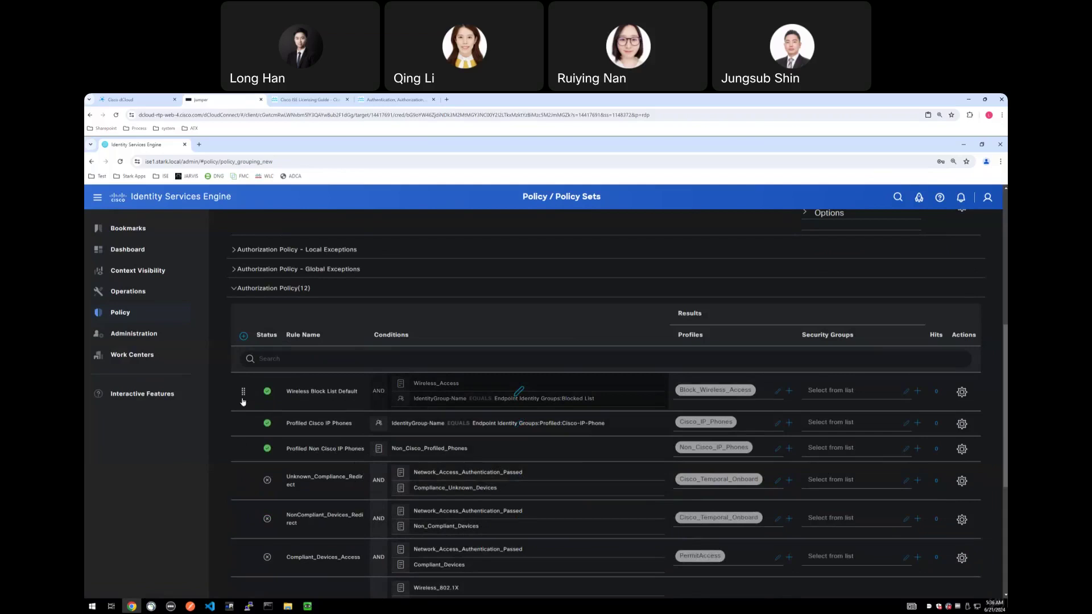
pyautogui.moveTo(128, 356)
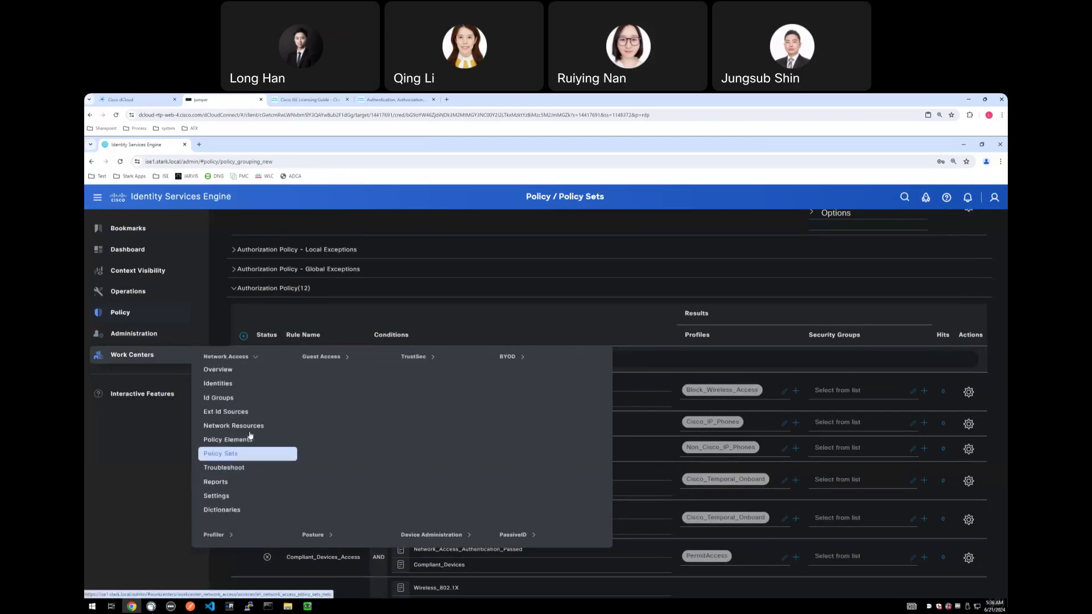
# View Guest Access Overview, Identities, Identity Groups, Administration and Network Devices, then TrustSec Overview.
pyautogui.click(326, 358)
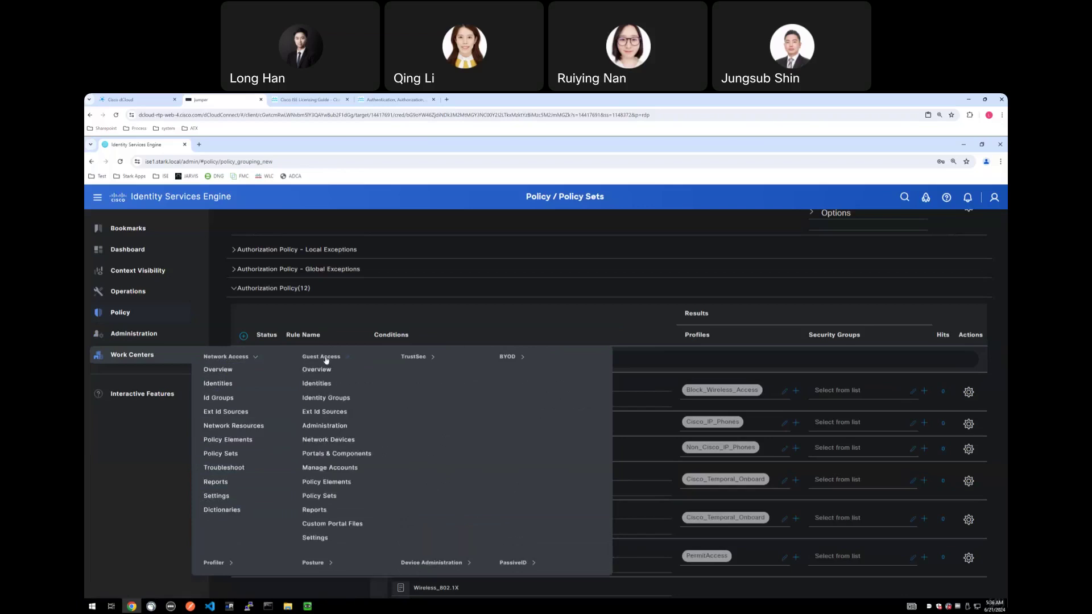
pyautogui.click(322, 370)
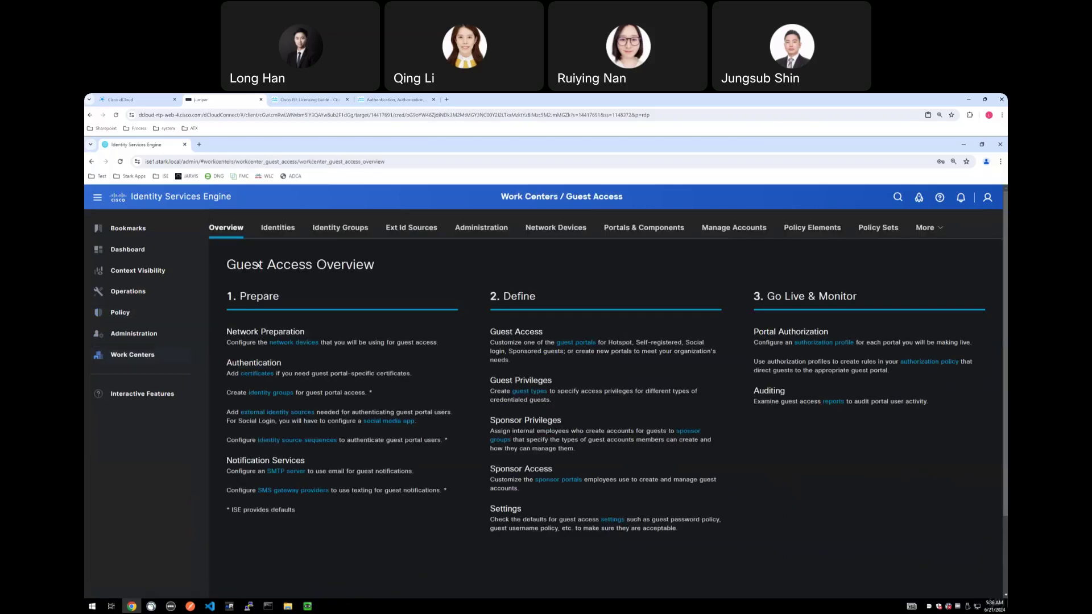
pyautogui.click(280, 228)
pyautogui.click(348, 230)
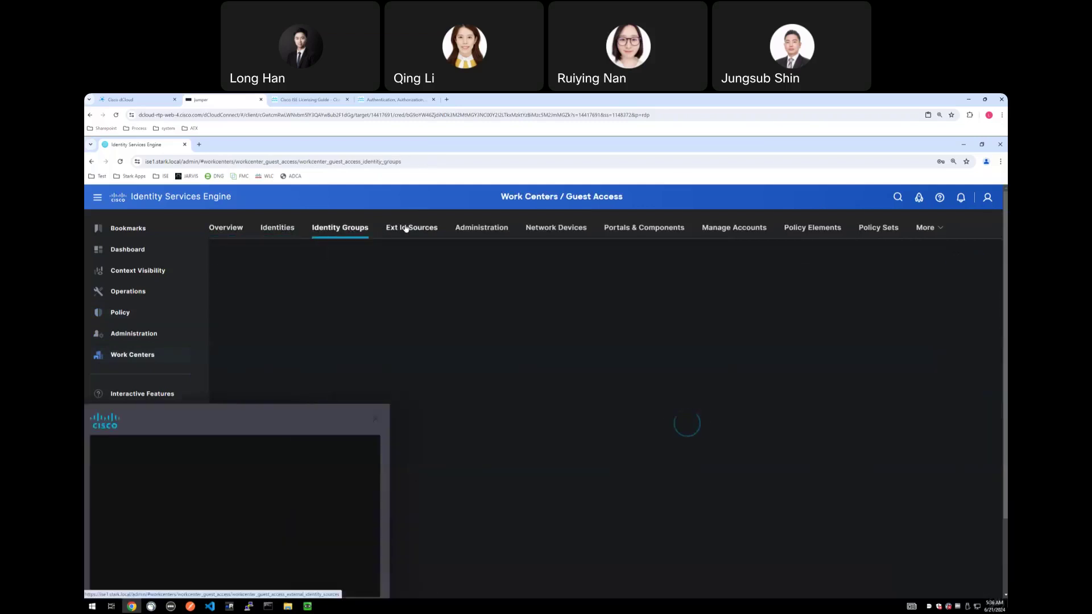
pyautogui.click(481, 228)
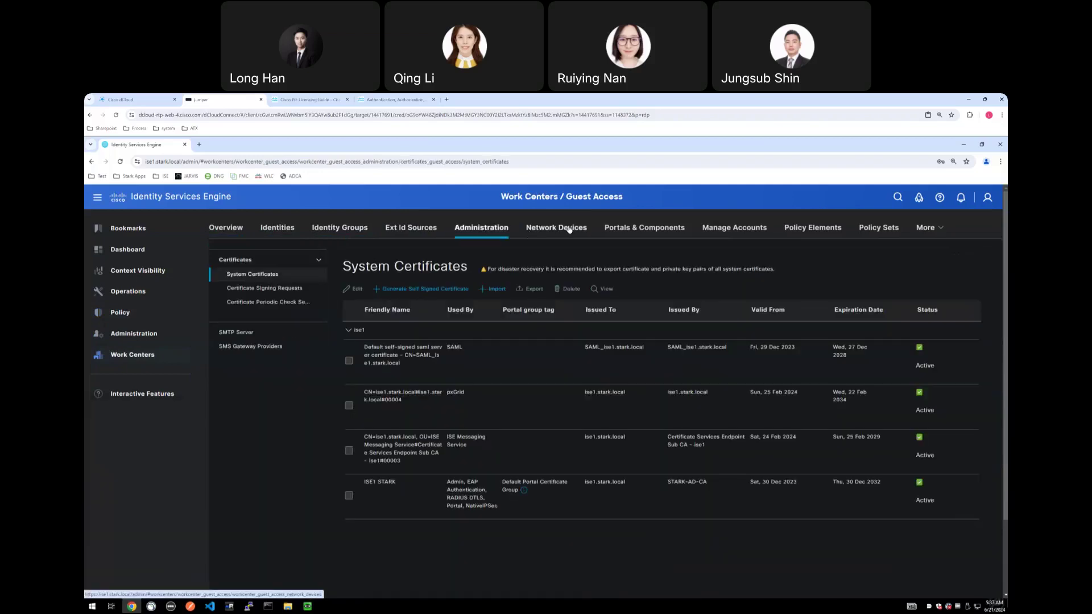
pyautogui.click(569, 230)
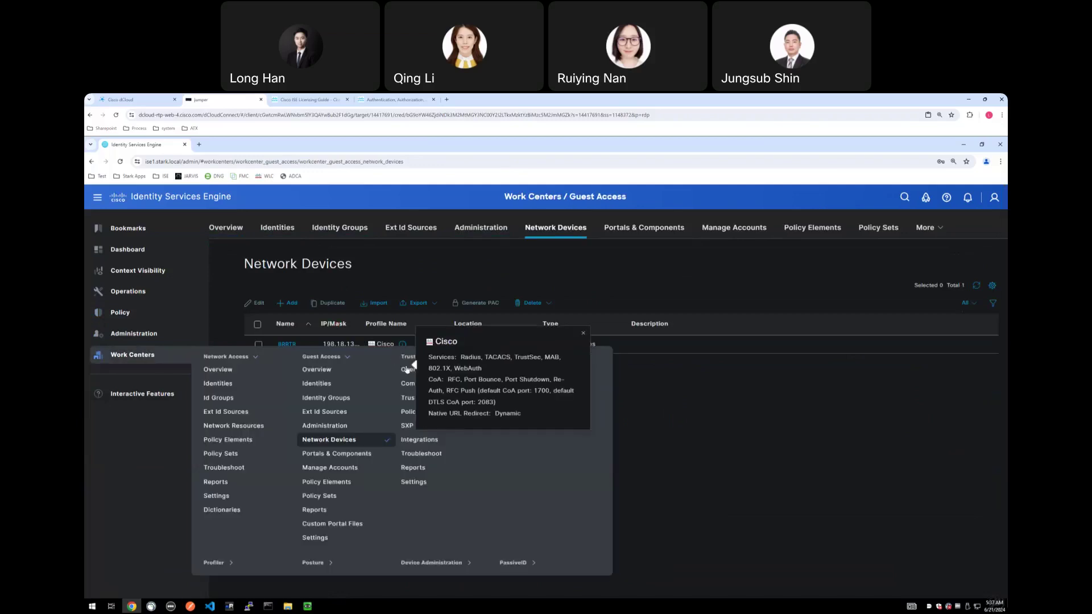
pyautogui.click(407, 371)
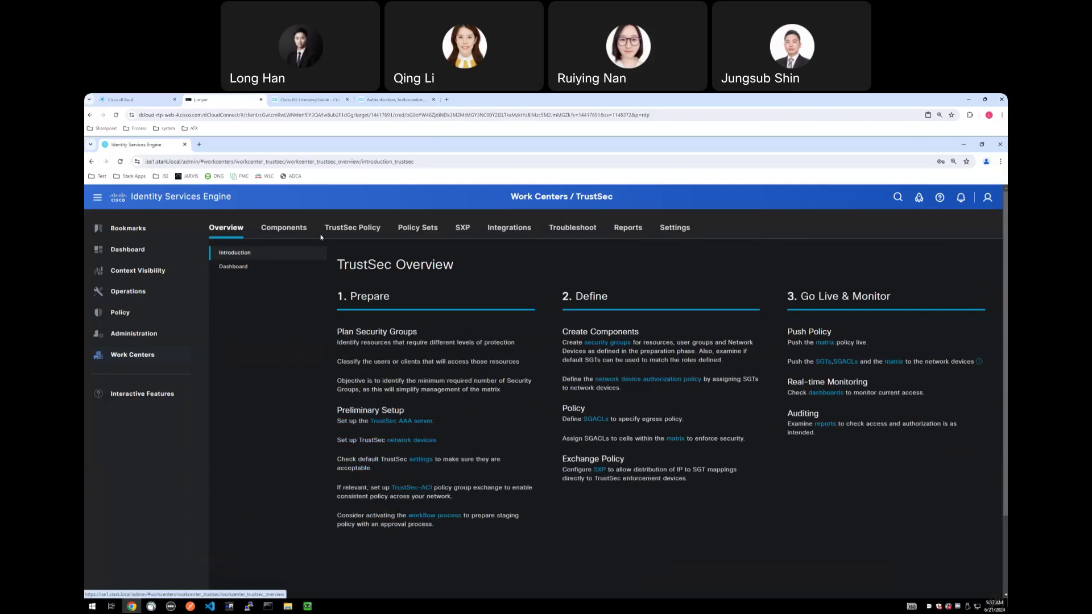
# Browse TrustSec's policy matrix, Policy Sets and Integrations, then open SXP Devices and the help panel.
pyautogui.click(336, 229)
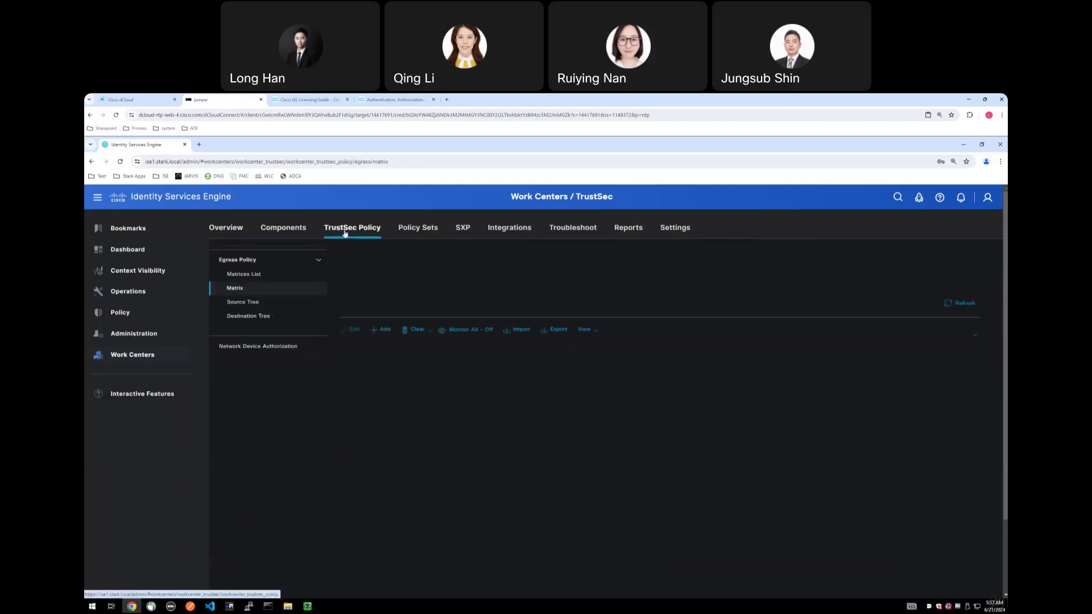
pyautogui.click(423, 228)
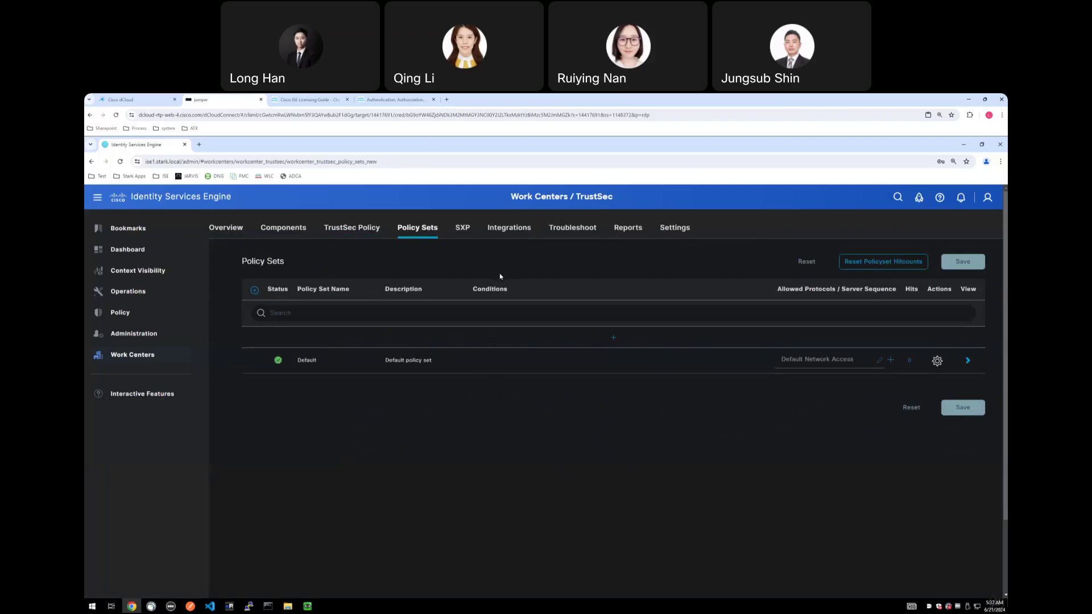
pyautogui.click(494, 229)
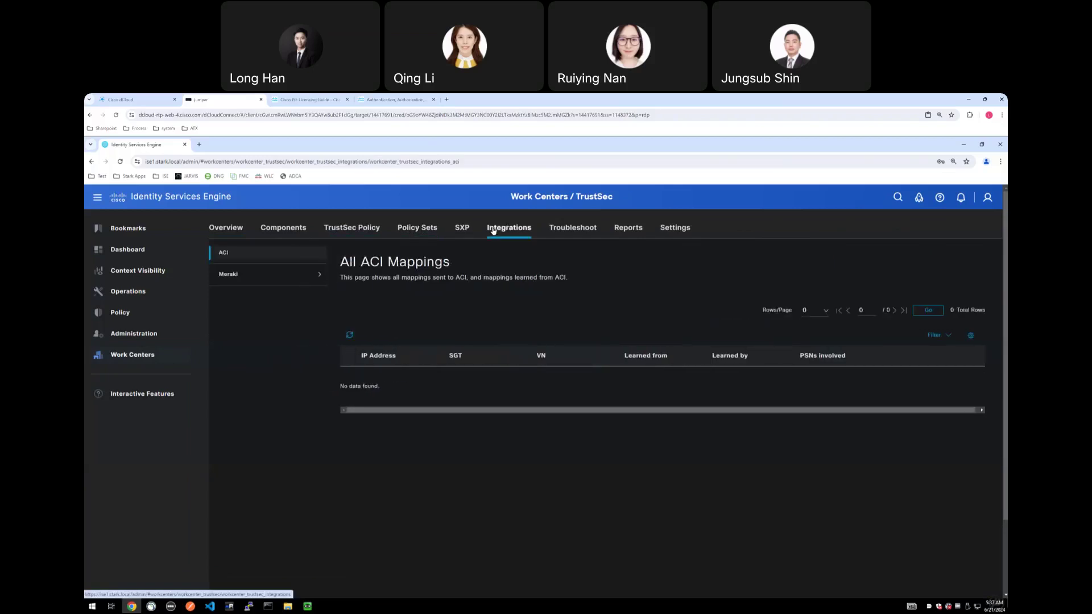
pyautogui.click(465, 229)
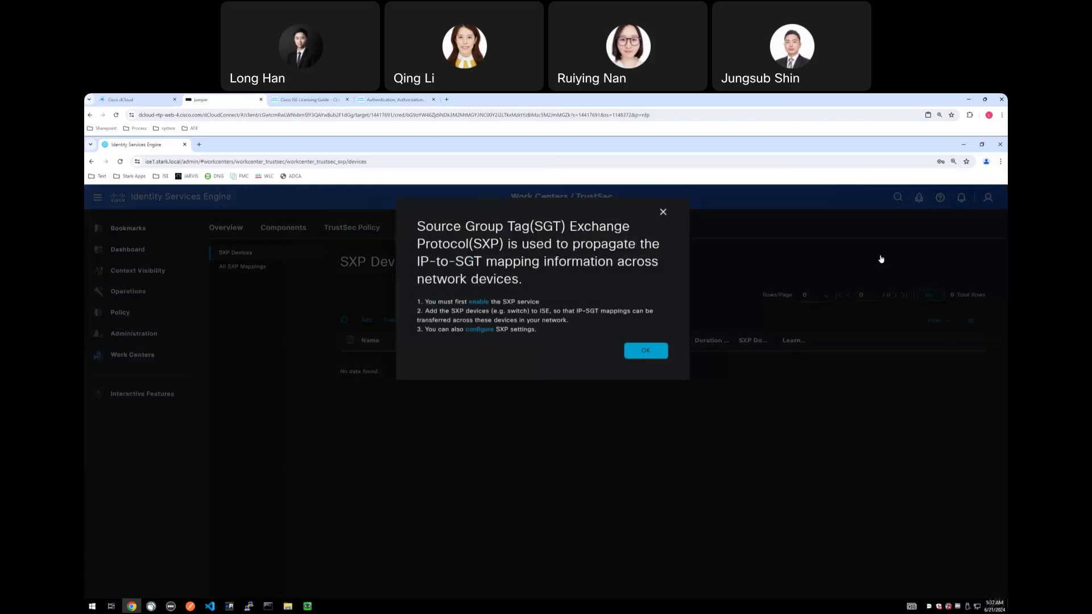
pyautogui.press('Escape')
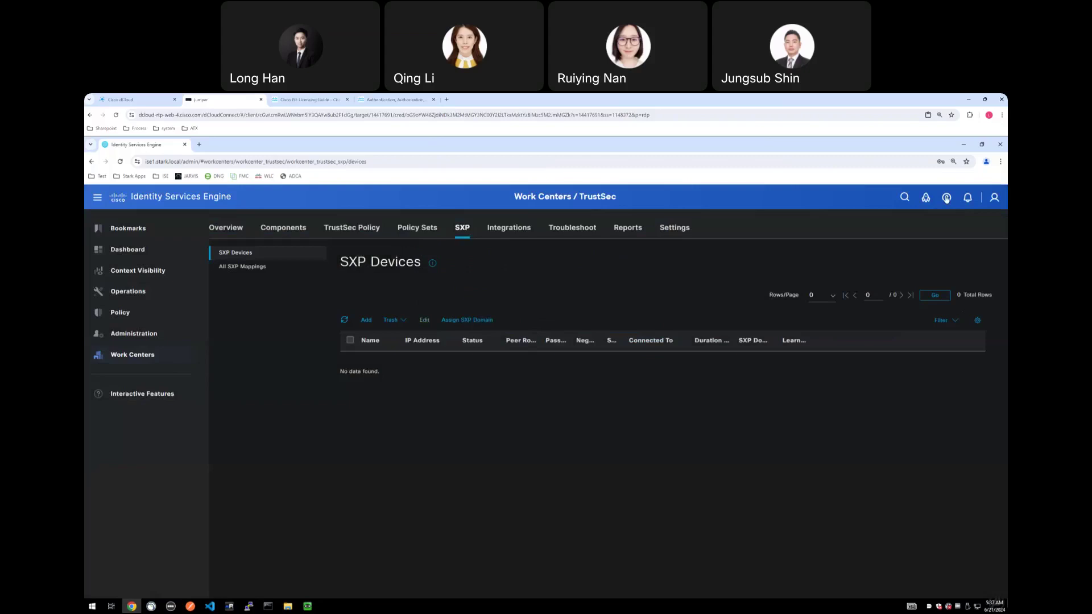
pyautogui.click(946, 198)
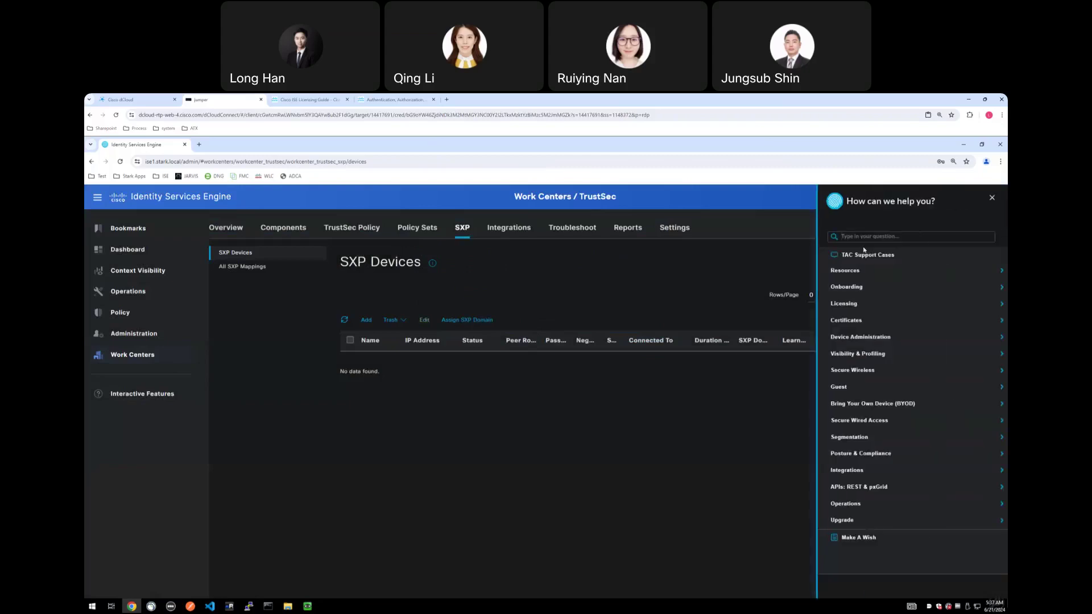
# Expand Resources in the help panel and launch Page Level Help for SXP.
pyautogui.click(863, 277)
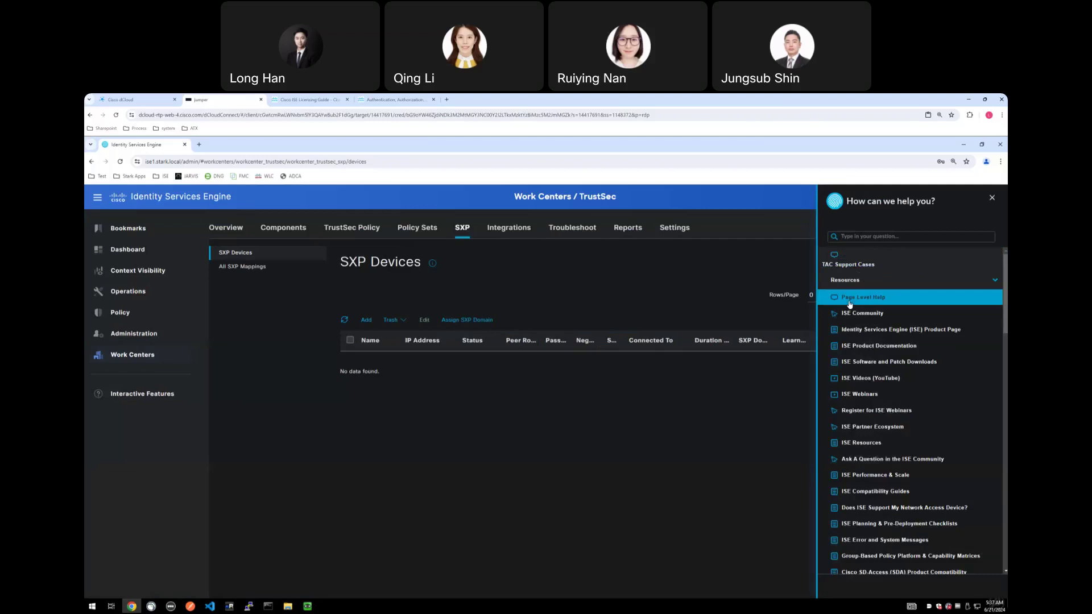
pyautogui.click(849, 301)
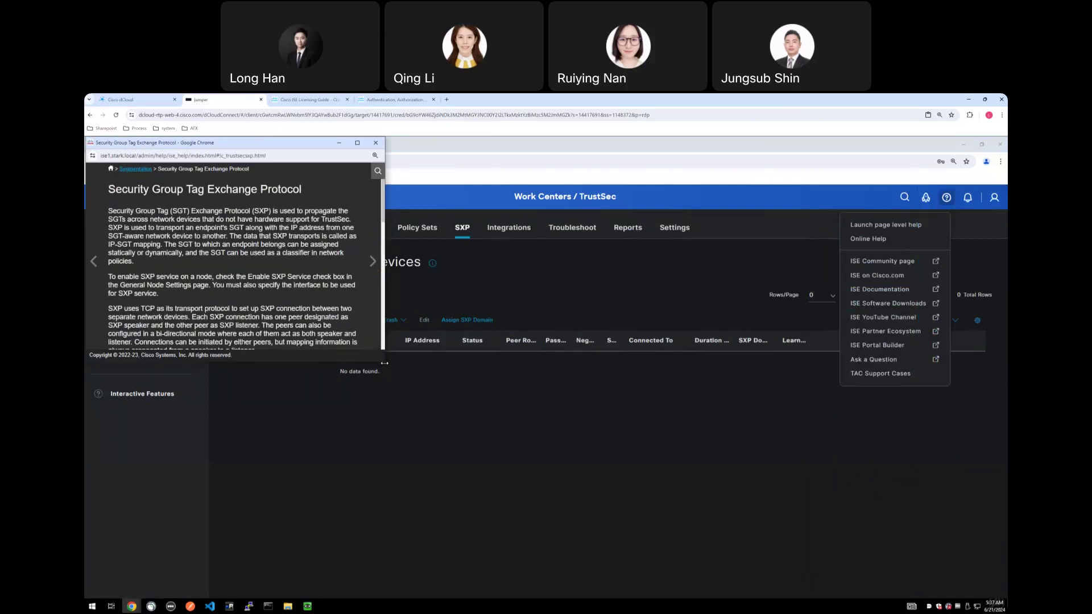
# Enlarge the help window, read the Add an SXP Device topic, then close it.
pyautogui.moveTo(398, 378); pyautogui.dragTo(586, 499)
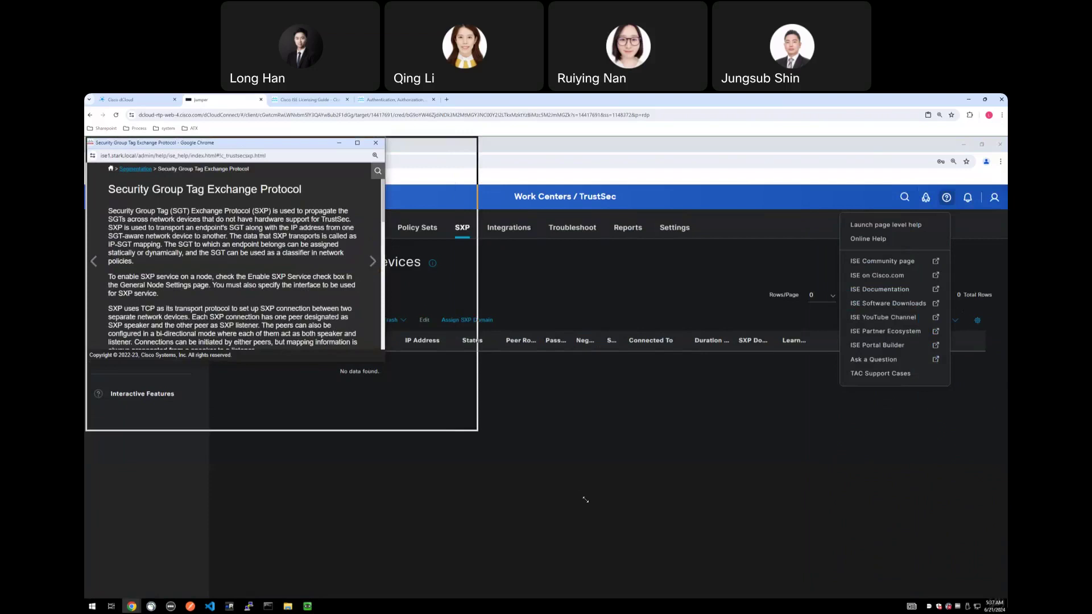
pyautogui.moveTo(478, 431); pyautogui.dragTo(583, 497)
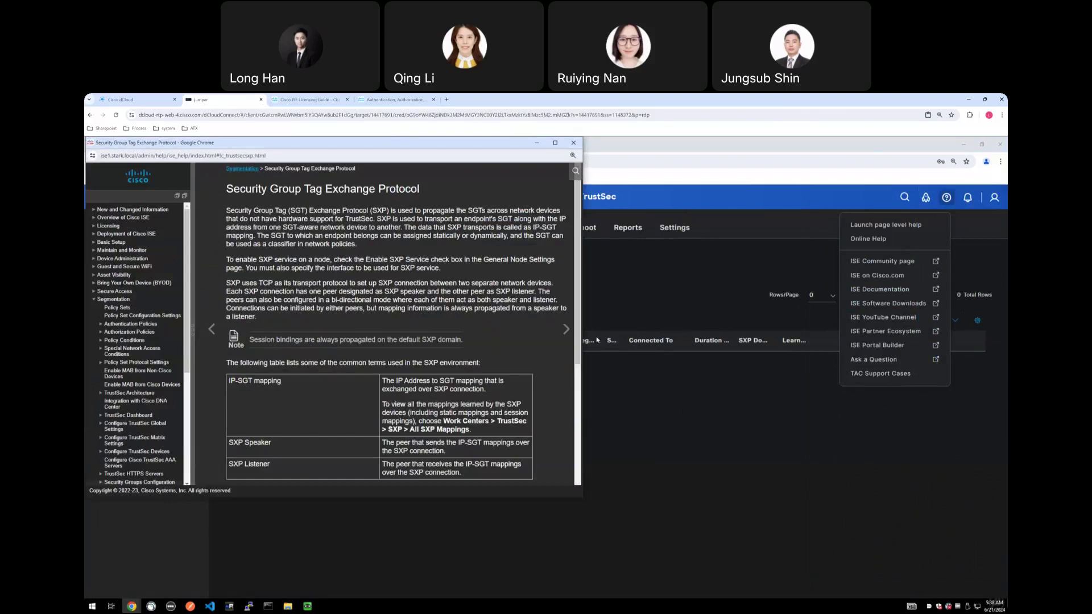
pyautogui.scroll(-3, 473, 340)
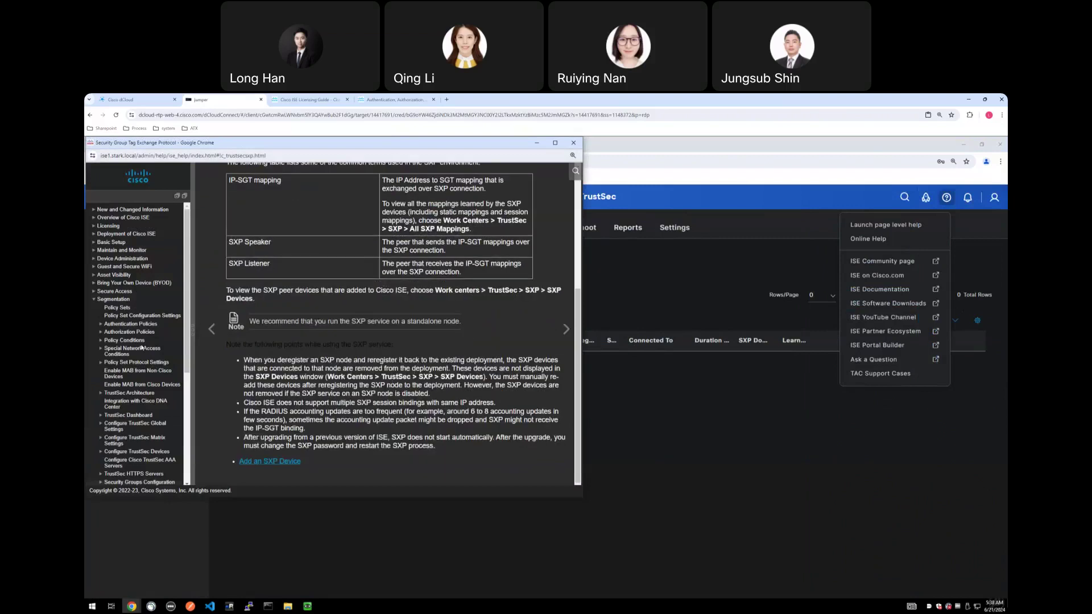
pyautogui.scroll(-5, 142, 381)
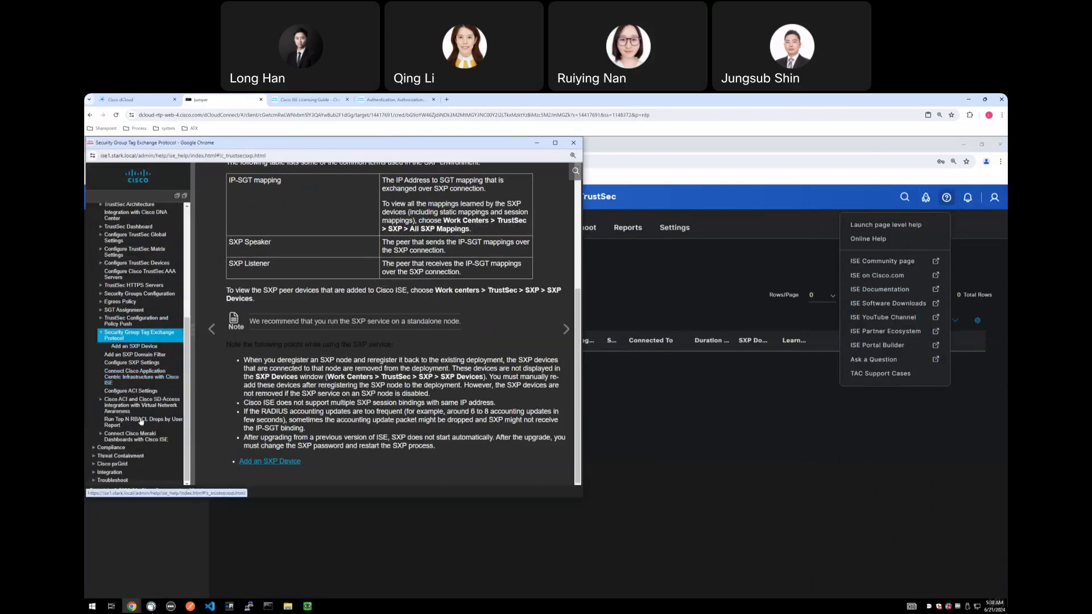
pyautogui.click(145, 347)
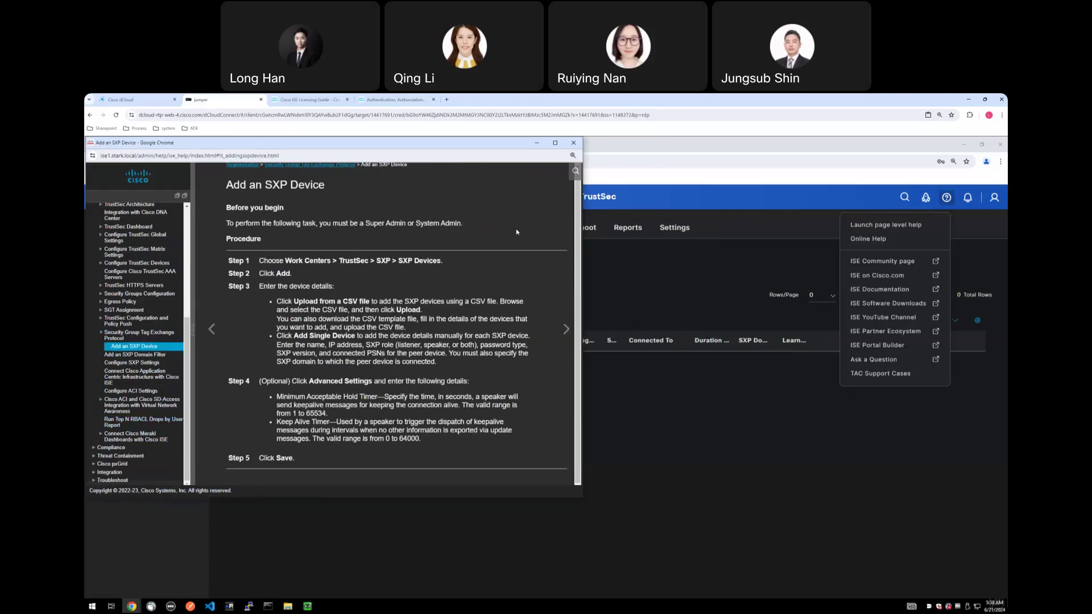
pyautogui.click(573, 143)
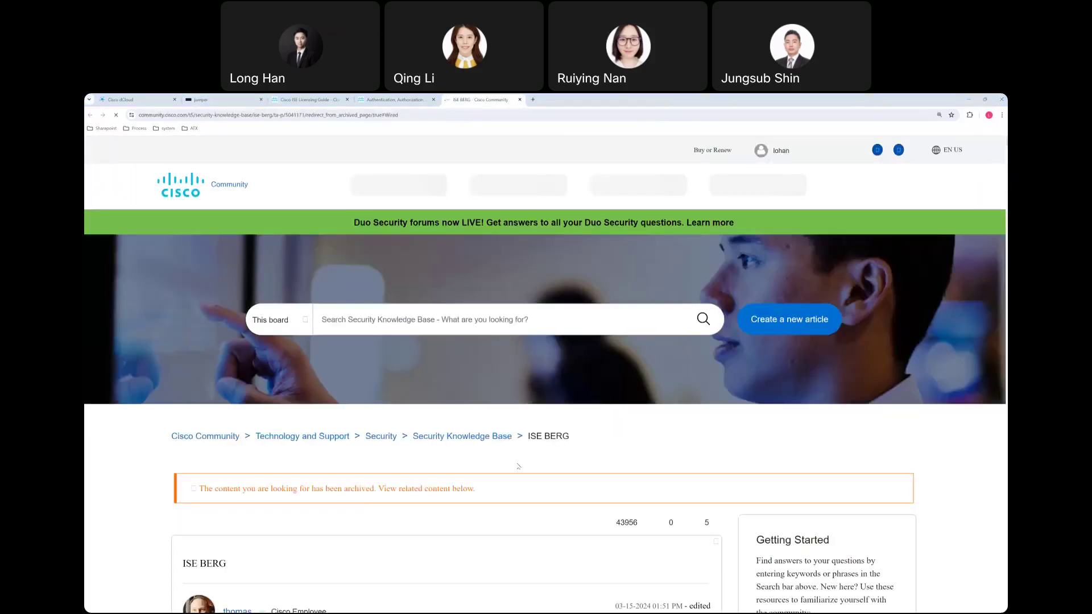
# Scroll through the ISE BERG article and open its Guest link in a new tab.
pyautogui.scroll(-5, 518, 466)
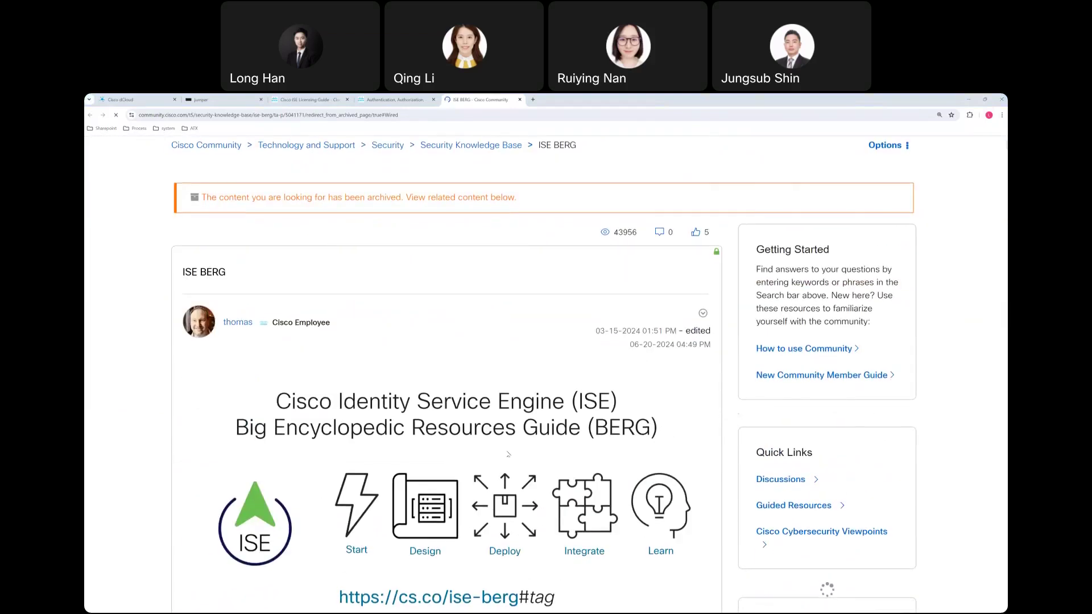
pyautogui.scroll(-12, 508, 454)
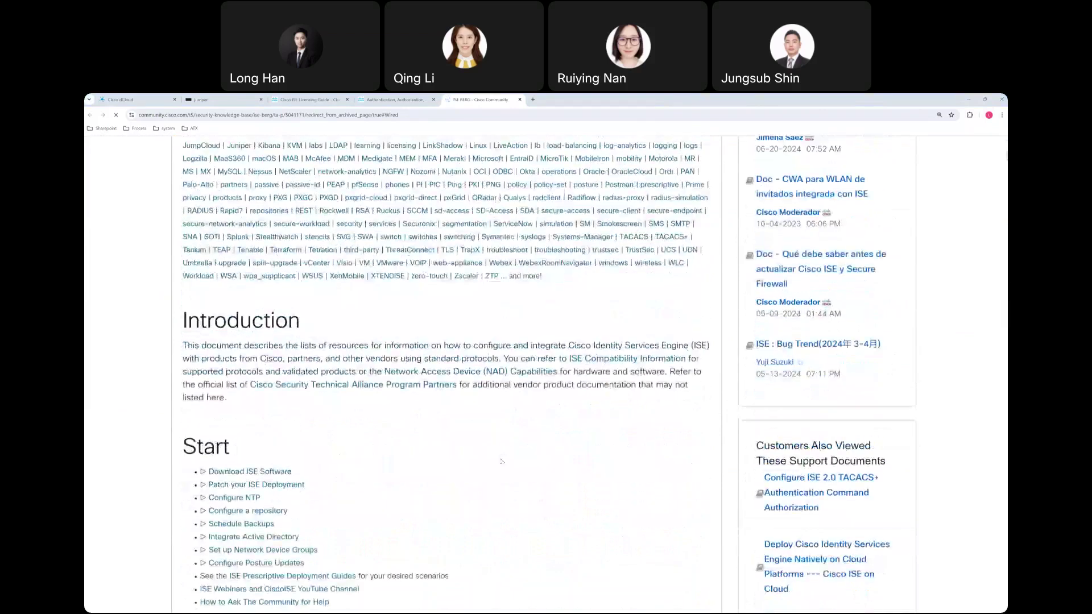
pyautogui.scroll(-2, 502, 460)
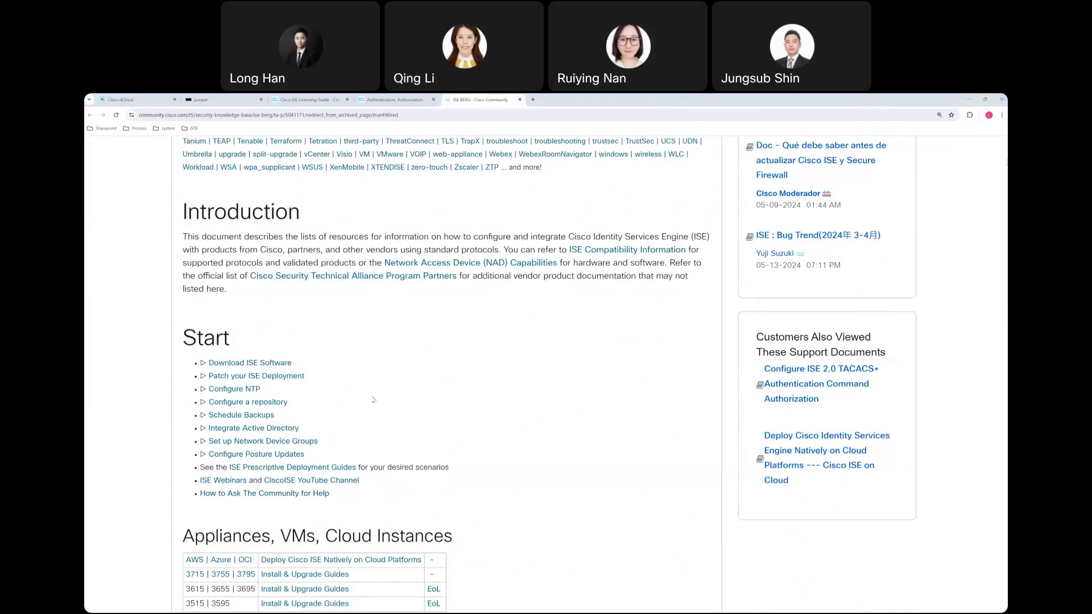
pyautogui.scroll(-3, 373, 400)
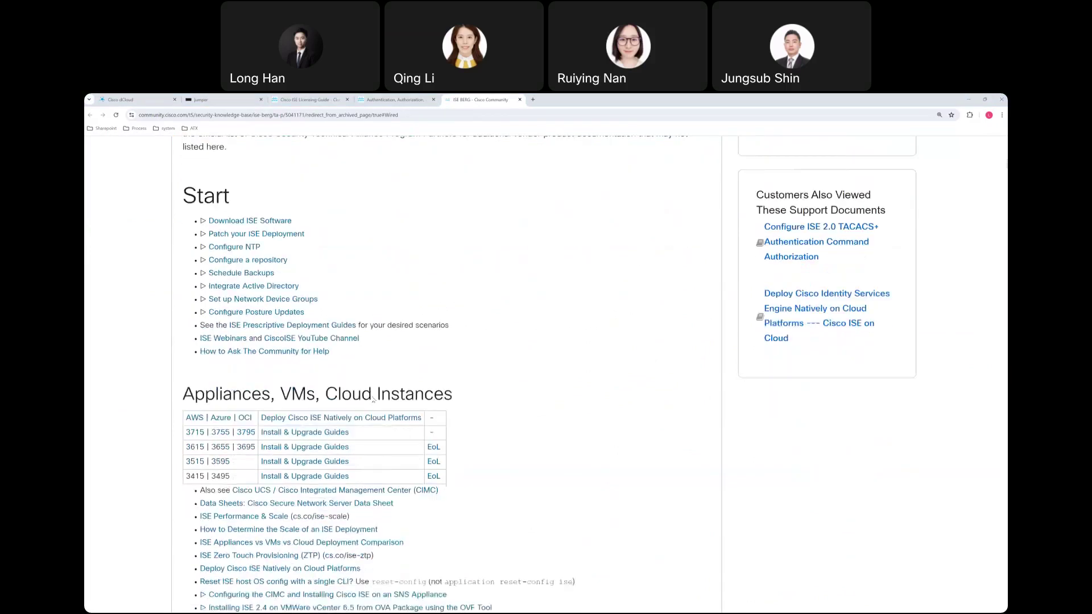
pyautogui.scroll(-10, 373, 400)
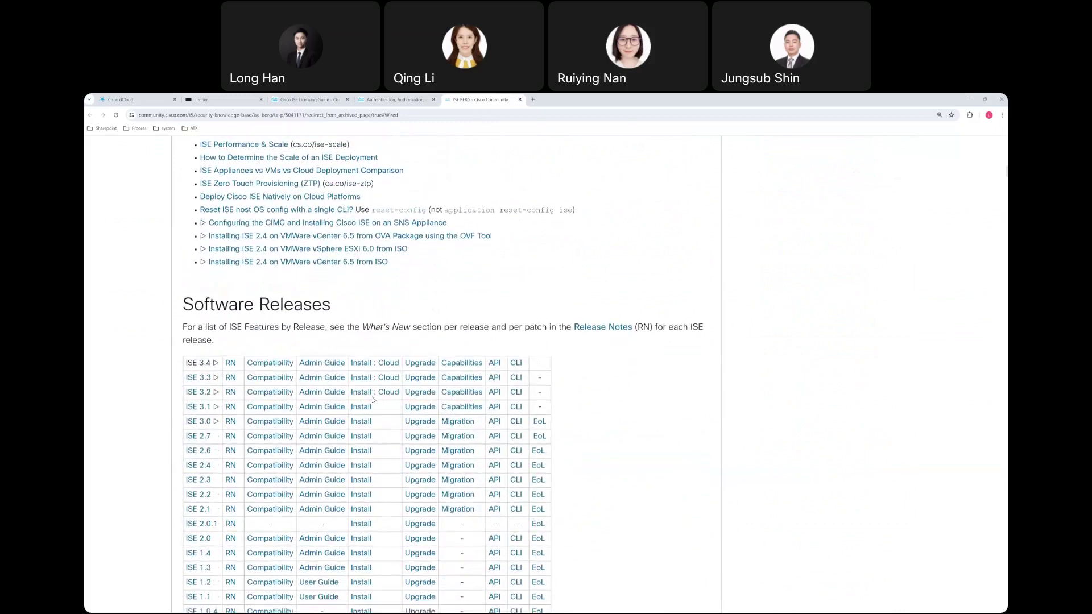
pyautogui.scroll(-7, 373, 400)
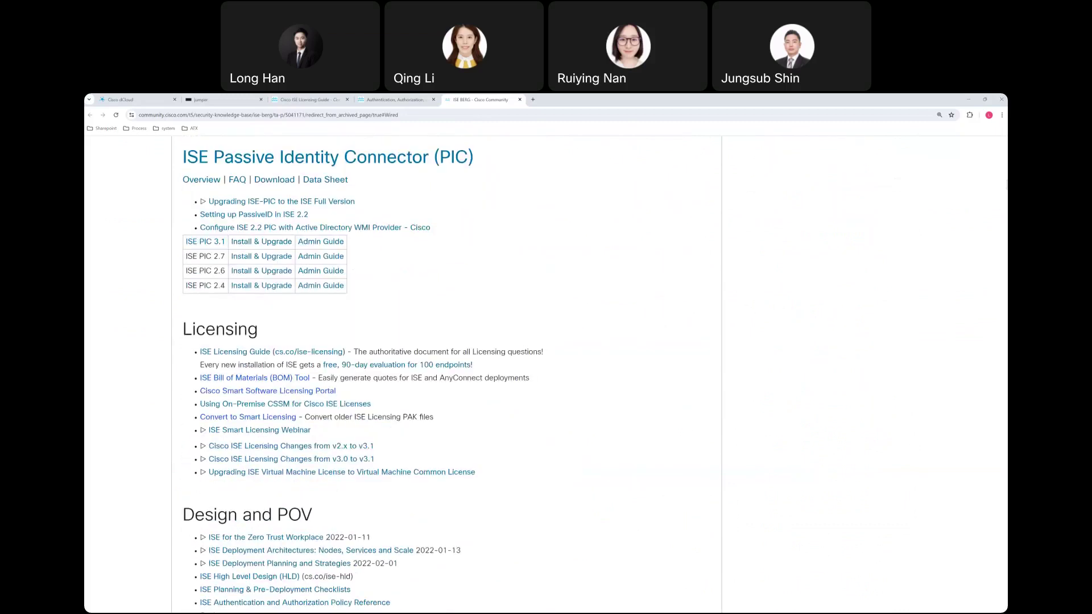
pyautogui.click(752, 177)
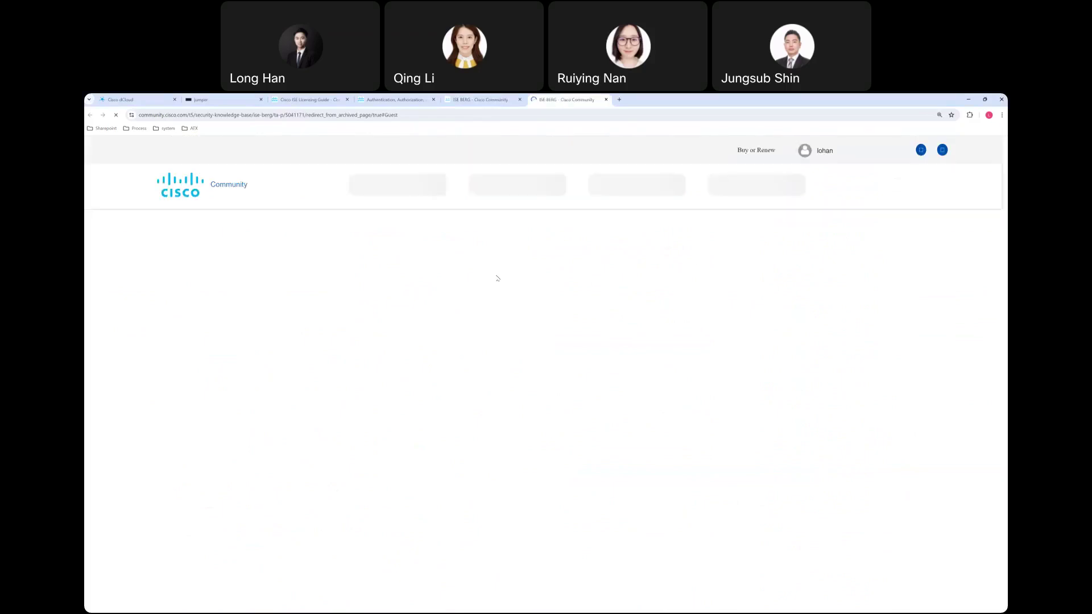
# Scroll down the guide to the Secure Wireless & Guest Access resource list.
pyautogui.scroll(-15, 554, 444)
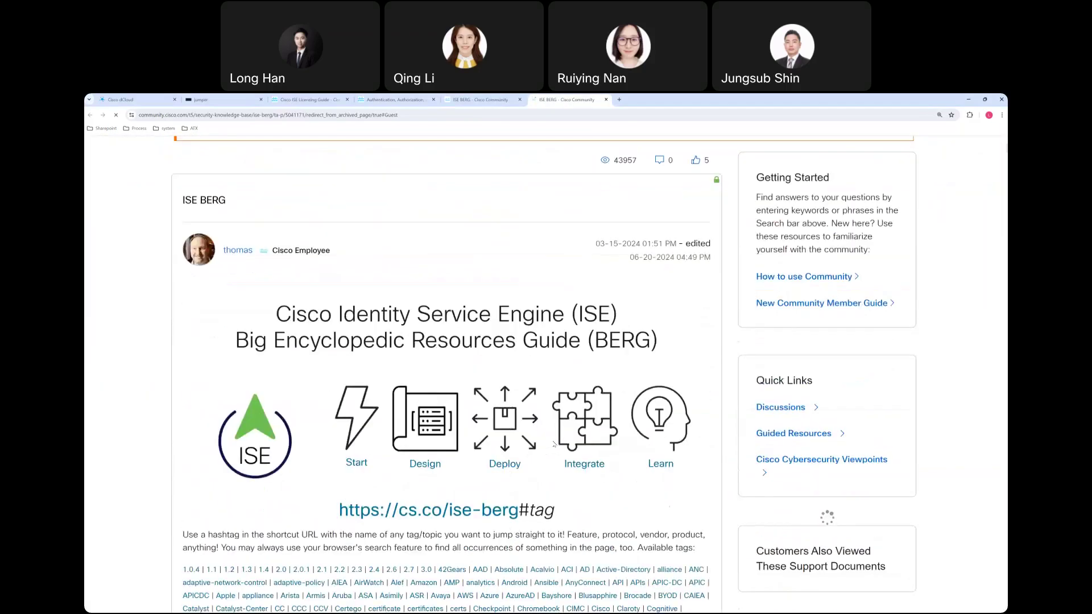
pyautogui.scroll(-12, 560, 444)
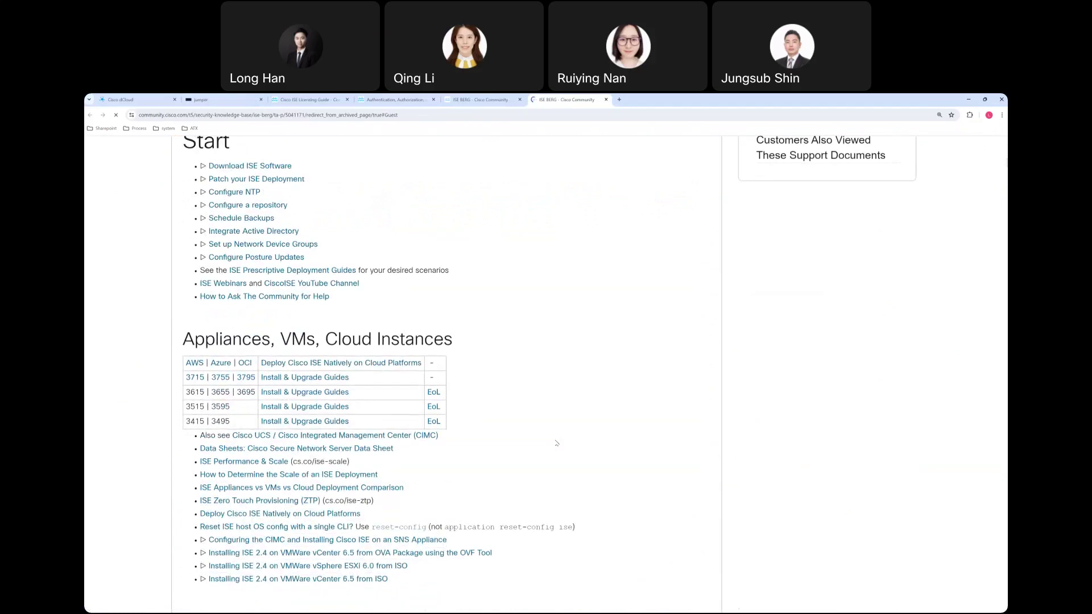
pyautogui.scroll(-12, 557, 444)
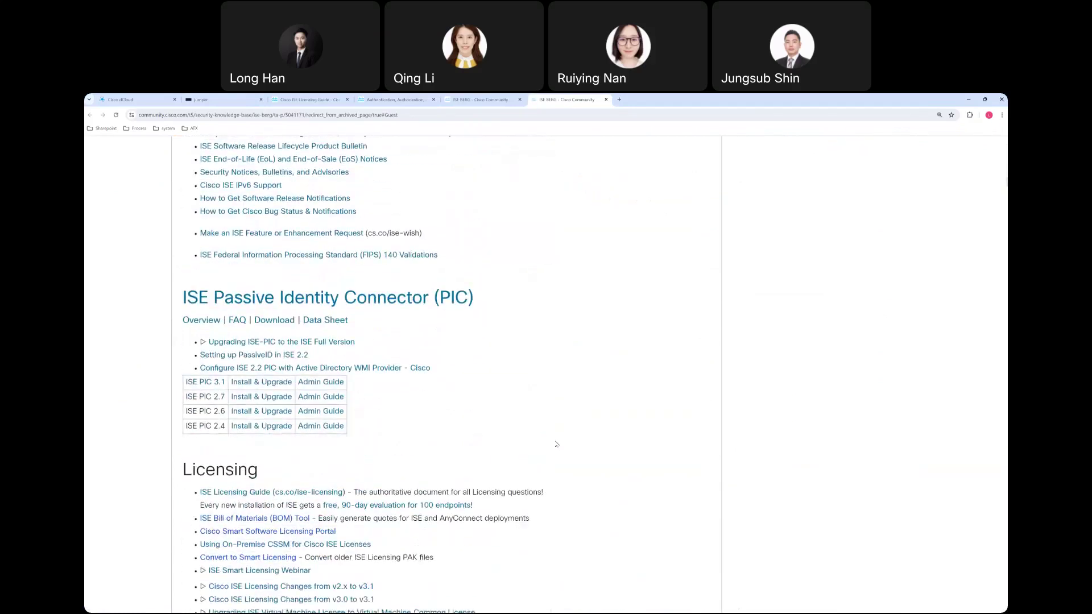
pyautogui.scroll(-10, 557, 444)
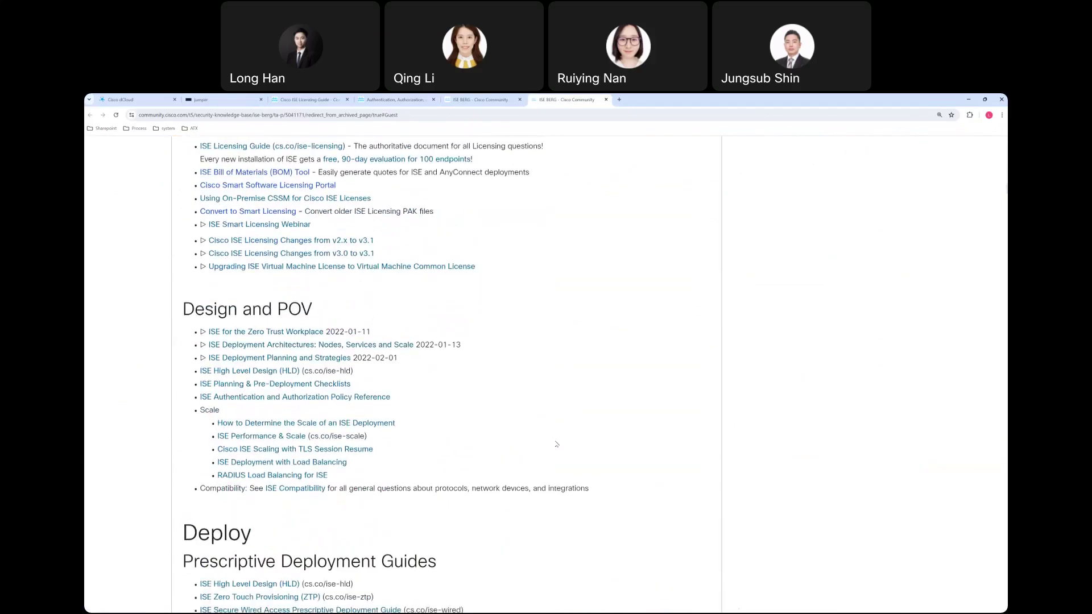
pyautogui.scroll(-6, 556, 444)
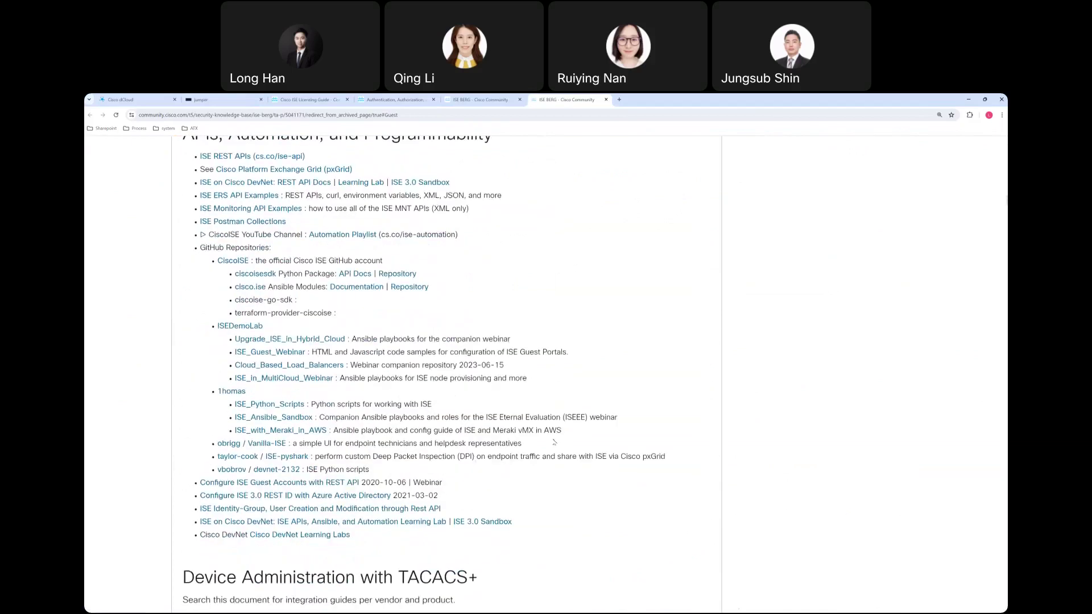
pyautogui.scroll(-2, 554, 442)
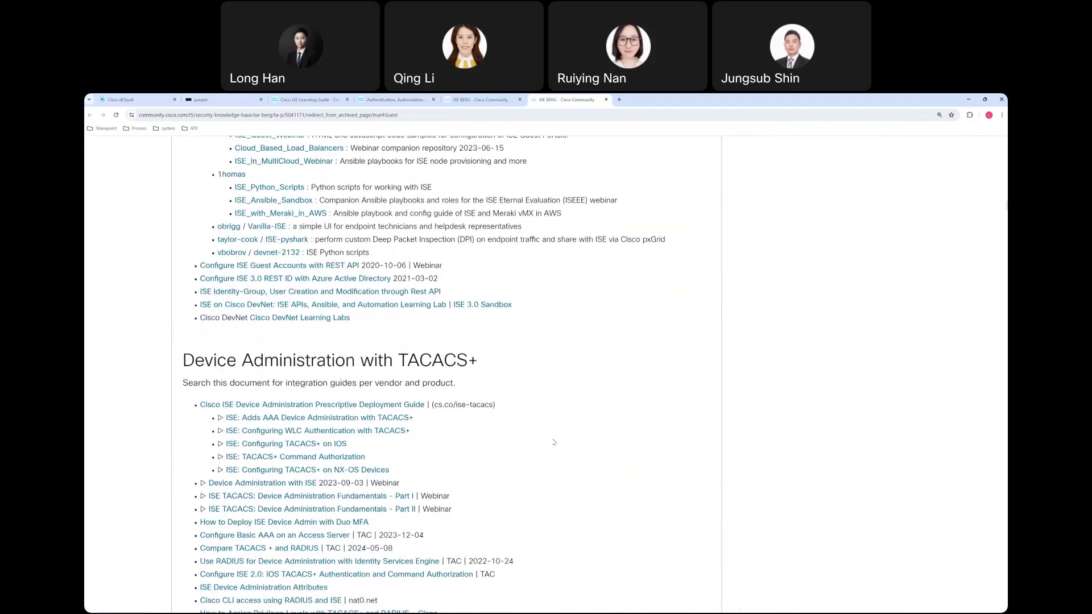
pyautogui.scroll(-5, 555, 442)
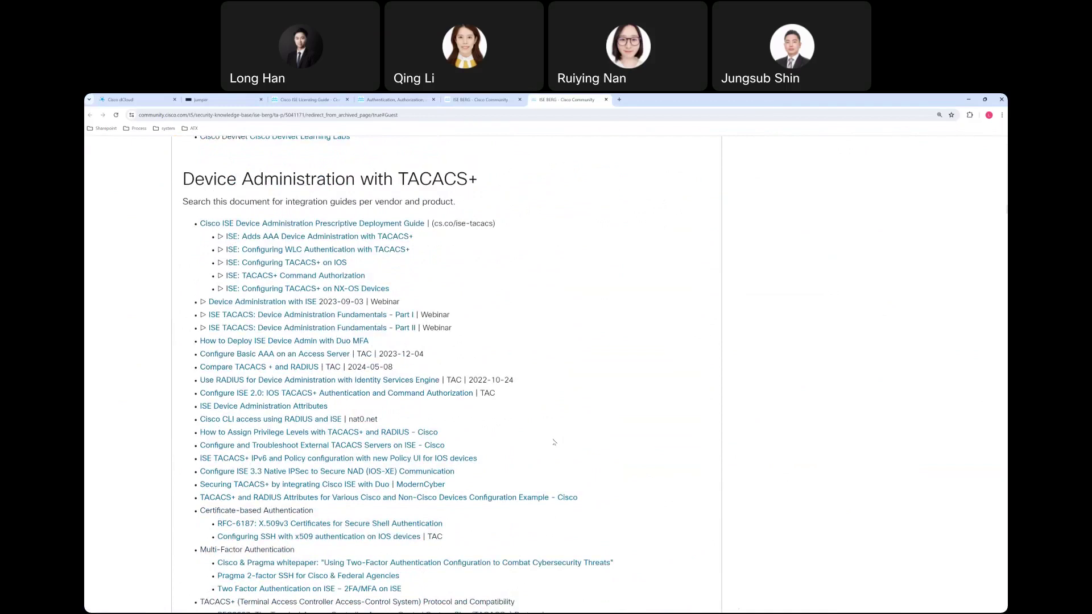
pyautogui.scroll(-7, 555, 442)
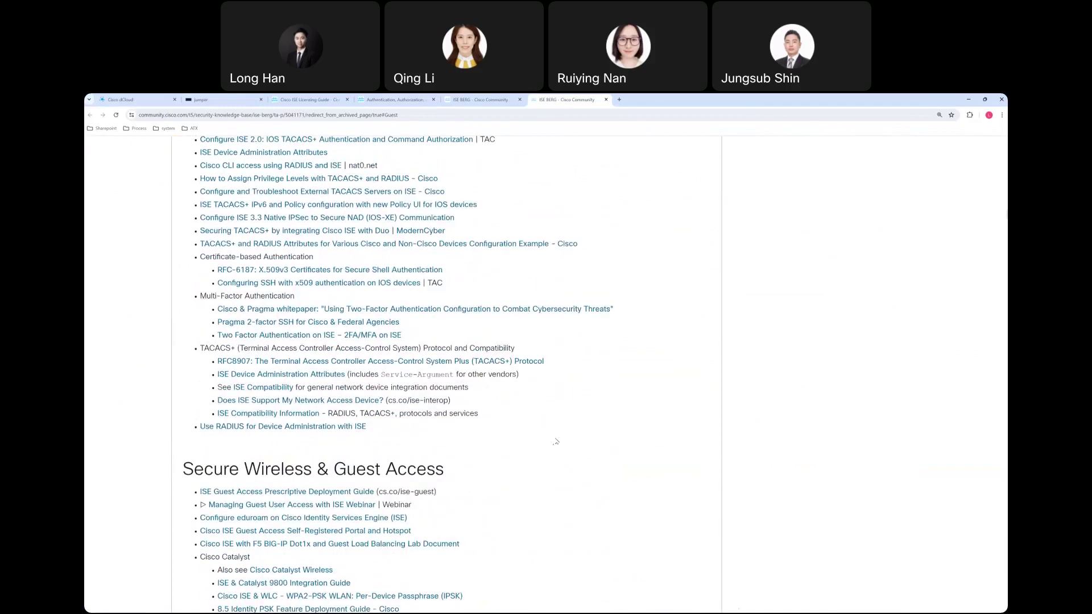
pyautogui.scroll(-2, 555, 442)
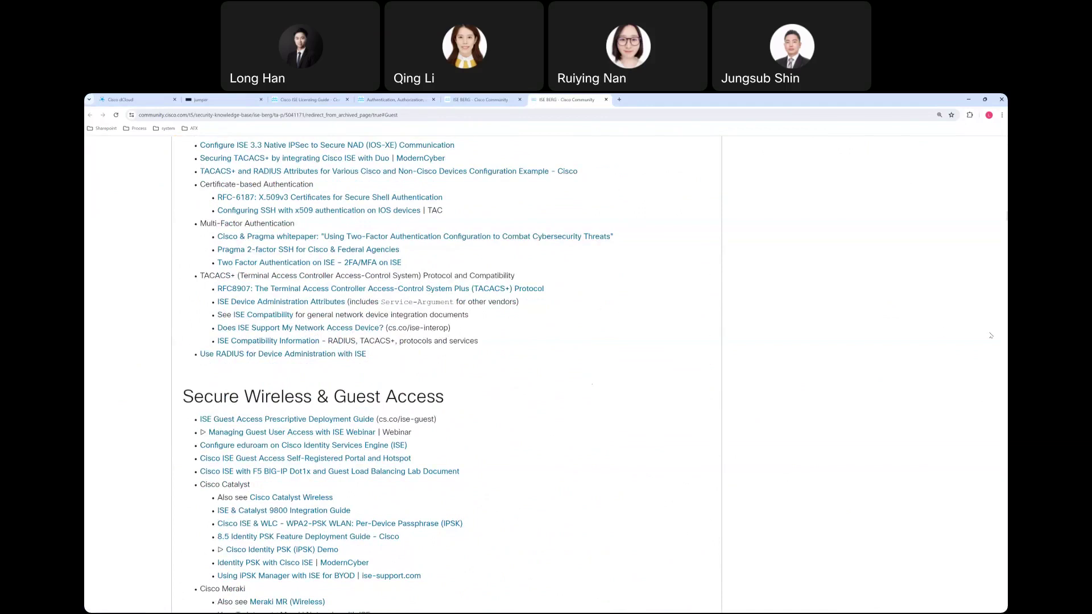
pyautogui.scroll(1, 668, 314)
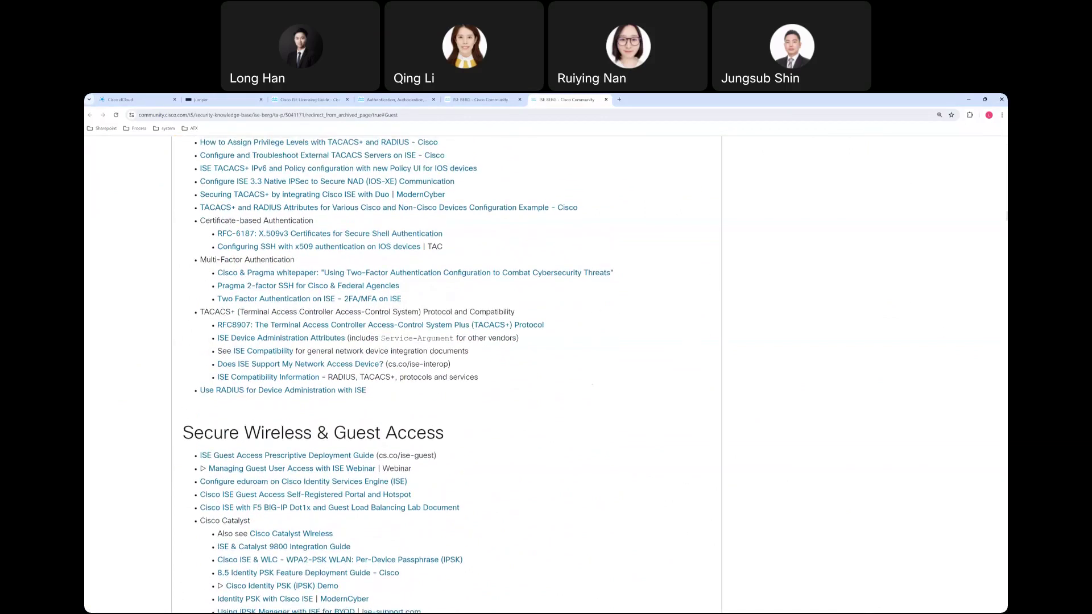